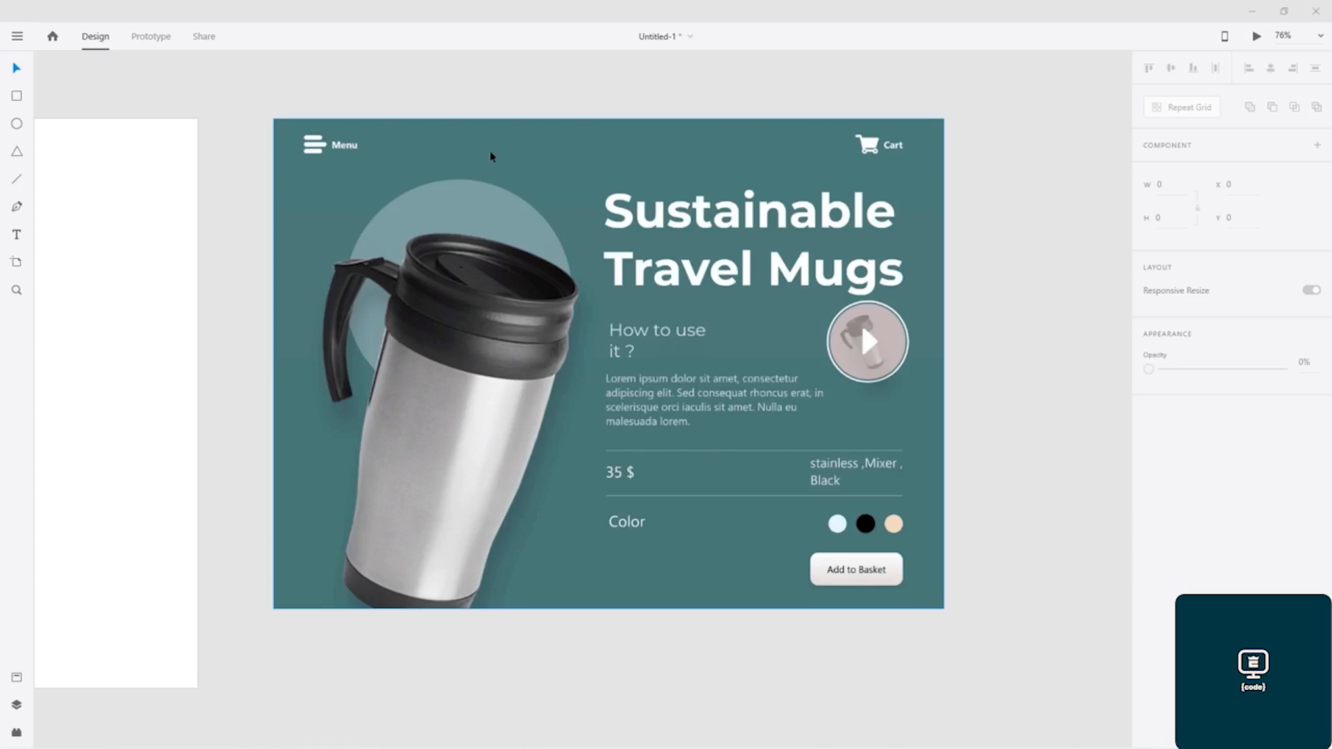
- Fill the blank 1920 × 1080 artboard with the teal background colour sampled from the reference mug design
{"action": "left_click_drag", "start_coordinate": [402, 163], "coordinate": [344, 162]}
{"action": "left_click_drag", "start_coordinate": [116, 166], "coordinate": [622, 163]}
{"action": "left_click", "coordinate": [596, 220]}
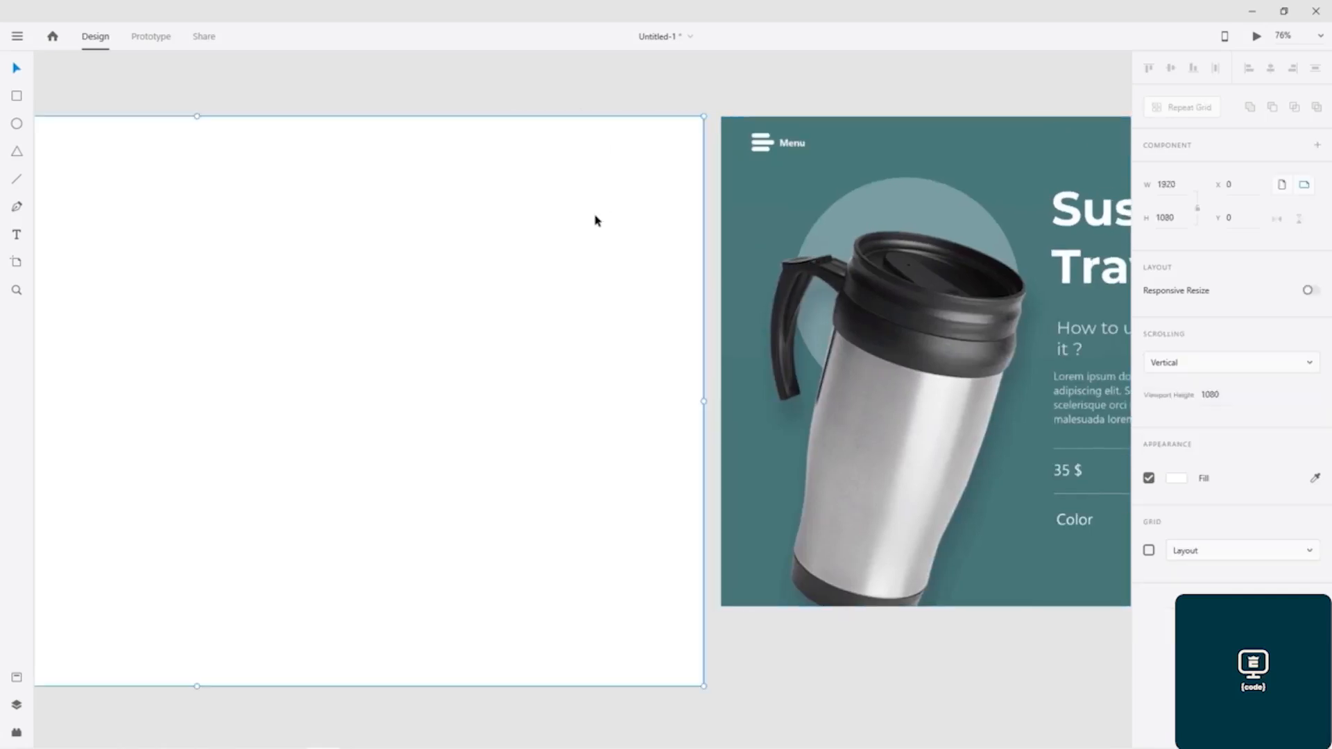
{"action": "left_click", "coordinate": [1175, 478]}
{"action": "left_click", "coordinate": [1127, 539]}
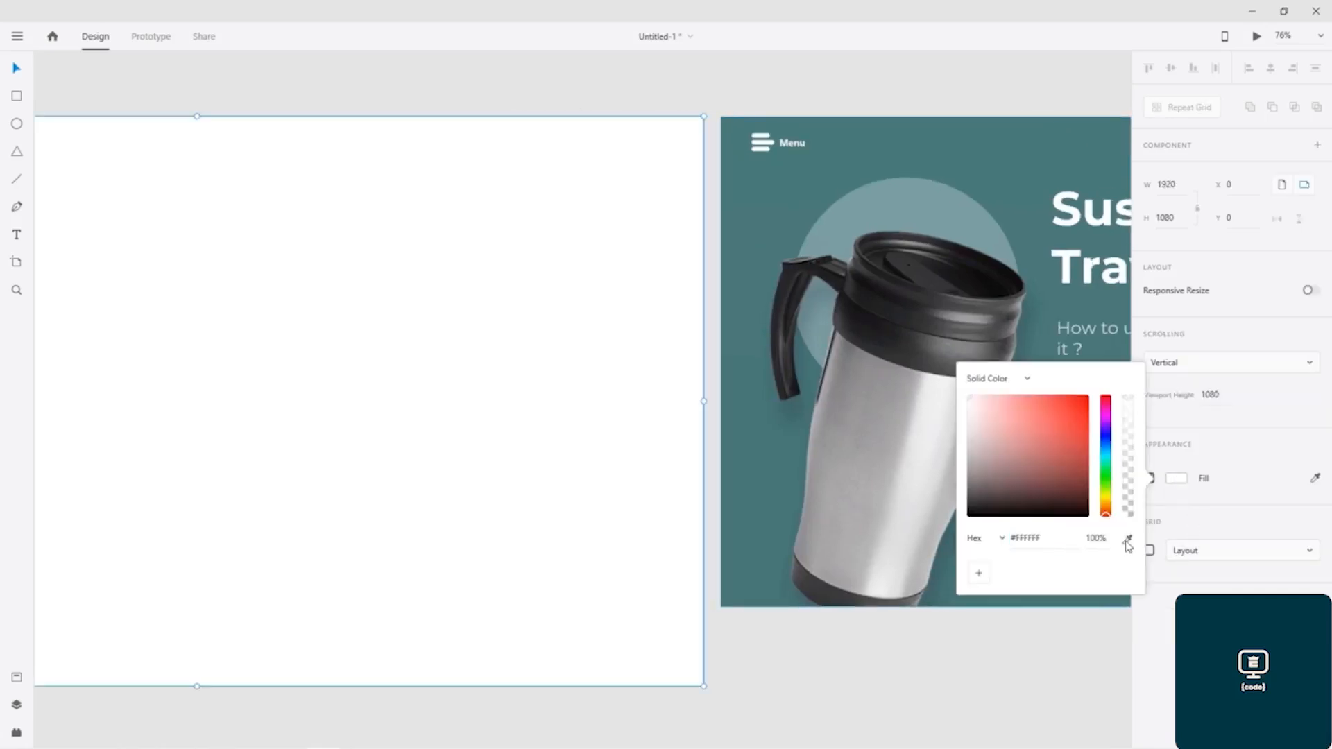
{"action": "left_click", "coordinate": [897, 170]}
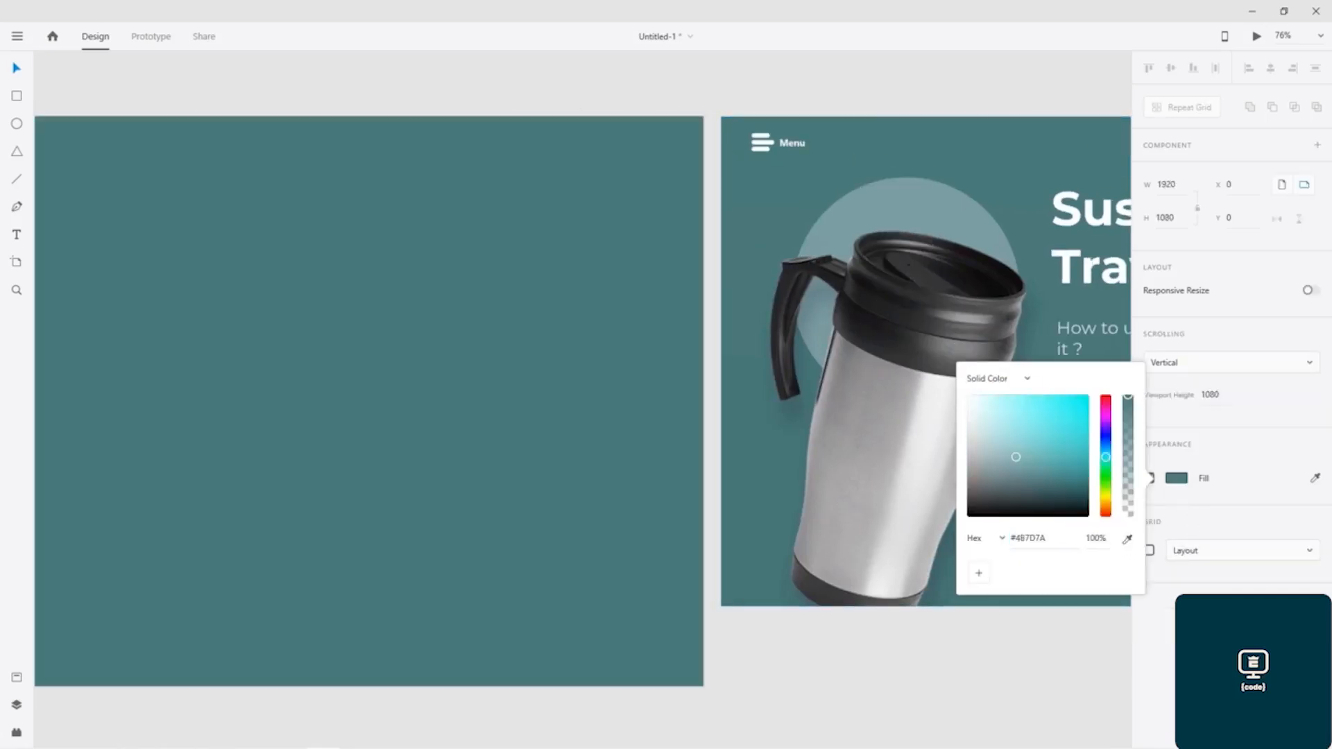
{"action": "left_click", "coordinate": [172, 85]}
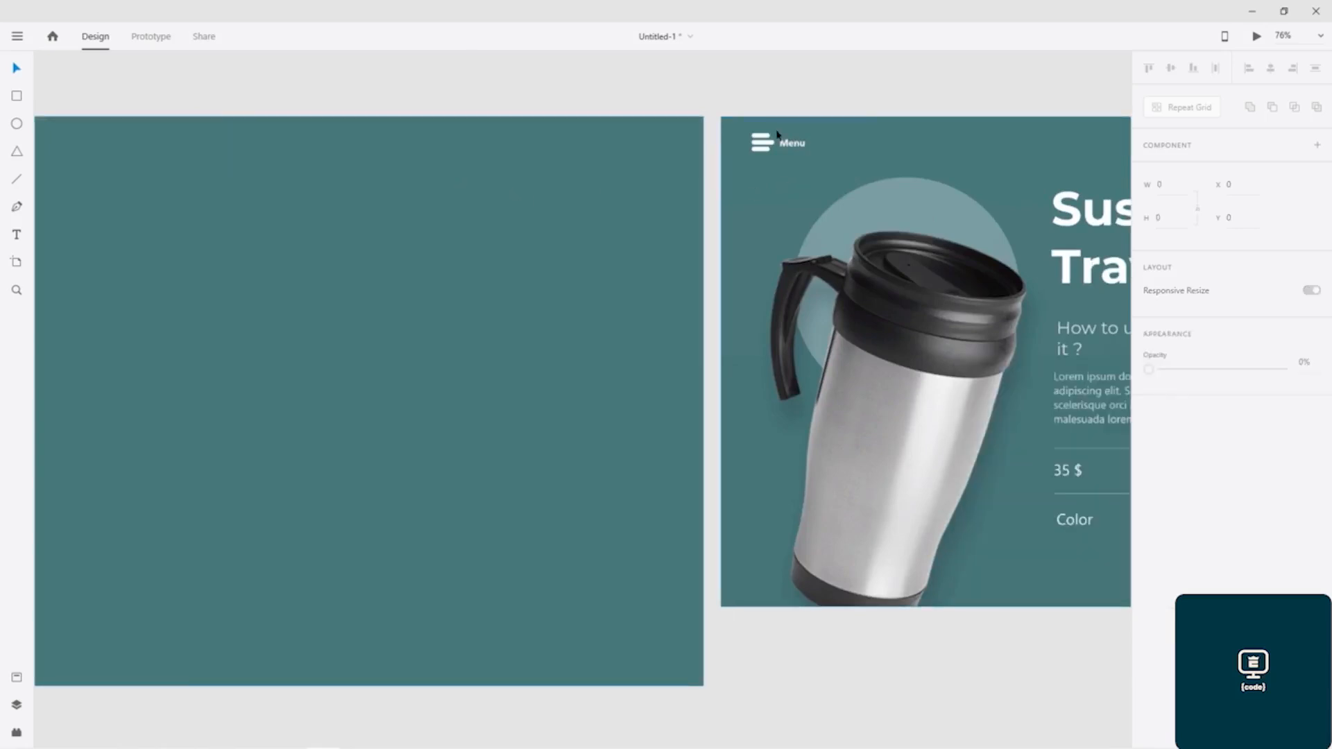
- Draw a borderless bar about 72 × 13 px near the artboard's upper-left corner and set its corner radius to 100
{"action": "left_click_drag", "start_coordinate": [236, 196], "coordinate": [614, 178]}
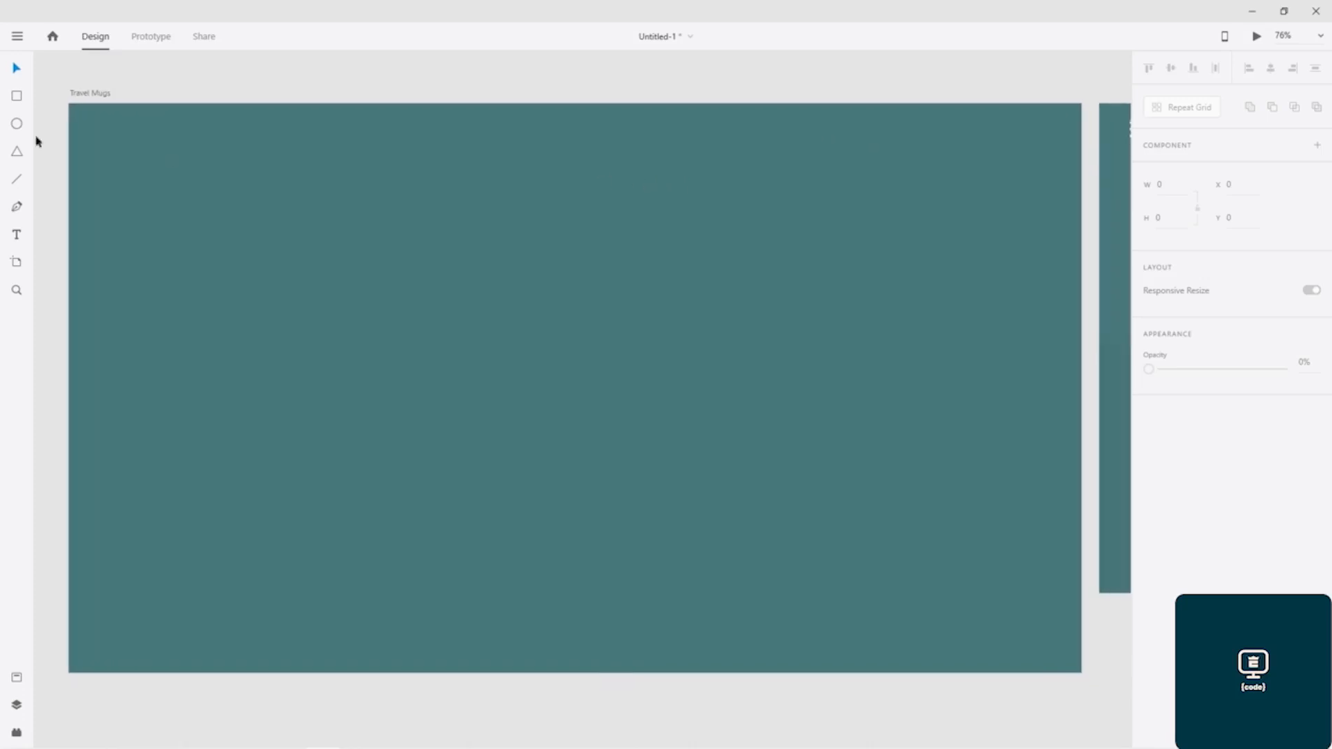
{"action": "left_click", "coordinate": [16, 97]}
{"action": "scroll", "coordinate": [83, 123], "scroll_direction": "up", "scroll_amount": 5}
{"action": "scroll", "coordinate": [83, 123], "scroll_direction": "up", "scroll_amount": 3}
{"action": "mouse_move", "coordinate": [116, 139]}
{"action": "left_mouse_down"}
{"action": "mouse_move", "coordinate": [235, 190]}
{"action": "mouse_move", "coordinate": [279, 173]}
{"action": "mouse_move", "coordinate": [273, 153]}
{"action": "mouse_move", "coordinate": [358, 165]}
{"action": "left_mouse_up"}
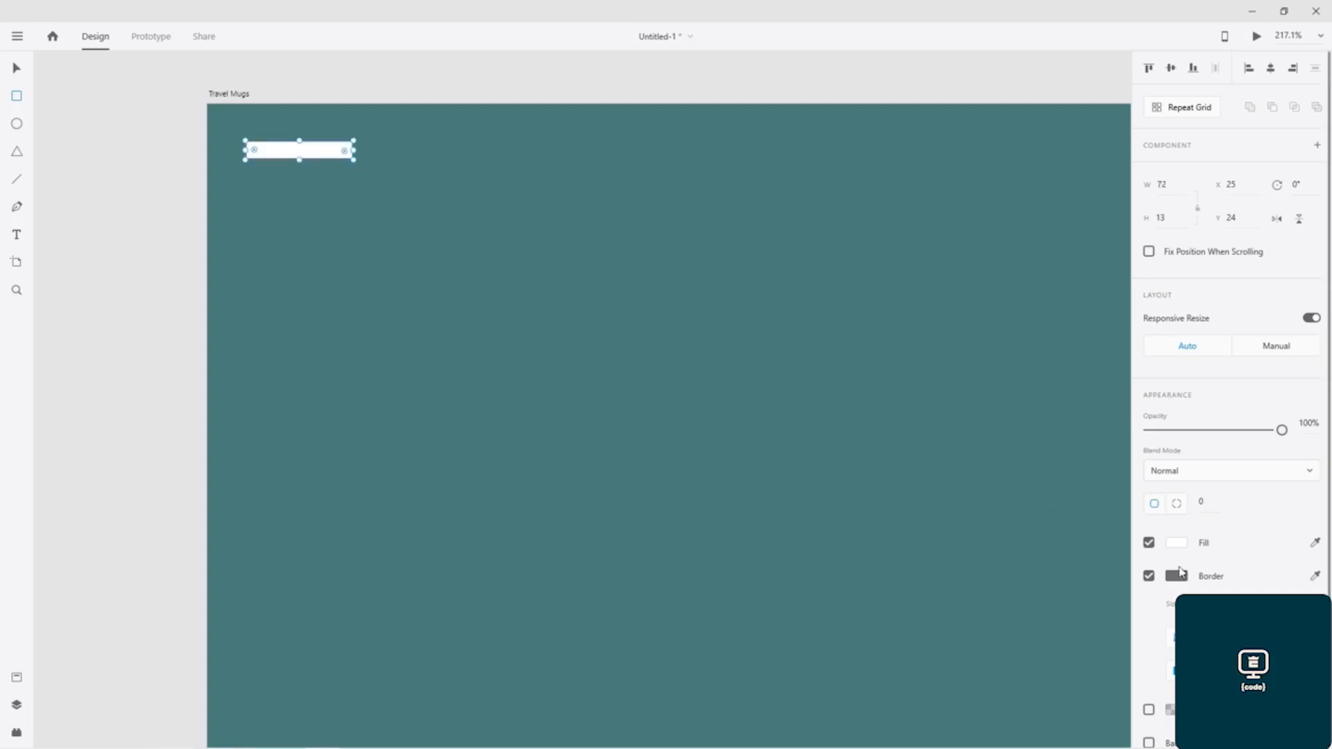
{"action": "left_click", "coordinate": [1148, 576]}
{"action": "left_click", "coordinate": [1210, 500]}
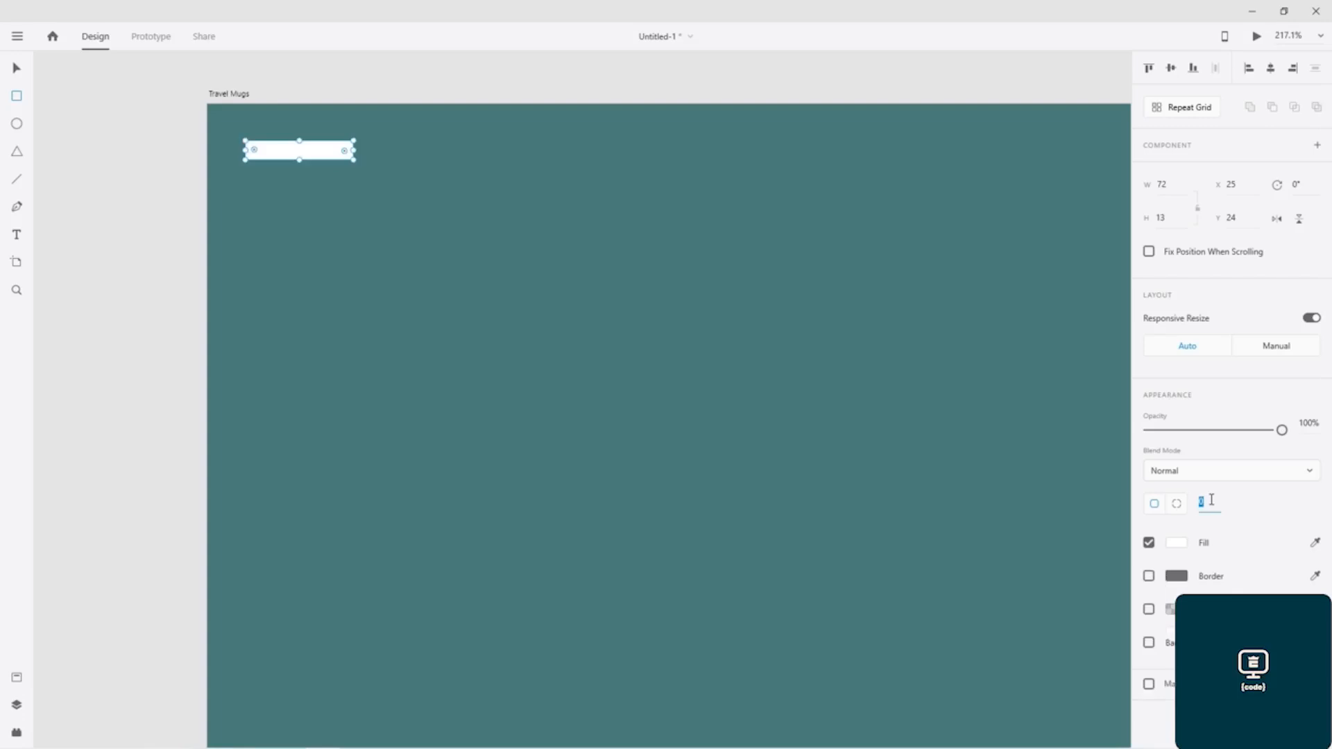
{"action": "type", "text": "100"}
{"action": "key", "text": "Return"}
- Duplicate the rounded bar into a stack of three and lengthen the middle bar to about 94 px
{"action": "left_click_drag", "start_coordinate": [299, 151], "coordinate": [439, 182]}
{"action": "left_click", "coordinate": [310, 147]}
{"action": "left_click_drag", "start_coordinate": [309, 147], "coordinate": [318, 213]}
{"action": "left_click", "coordinate": [428, 180]}
{"action": "left_click_drag", "start_coordinate": [439, 180], "coordinate": [386, 180]}
{"action": "left_click", "coordinate": [446, 264]}
- Shorten the icon's upper and lower bars to about 58 px and shorten the middle bar, keeping it the longest
{"action": "scroll", "coordinate": [446, 264], "scroll_direction": "down", "scroll_amount": 10}
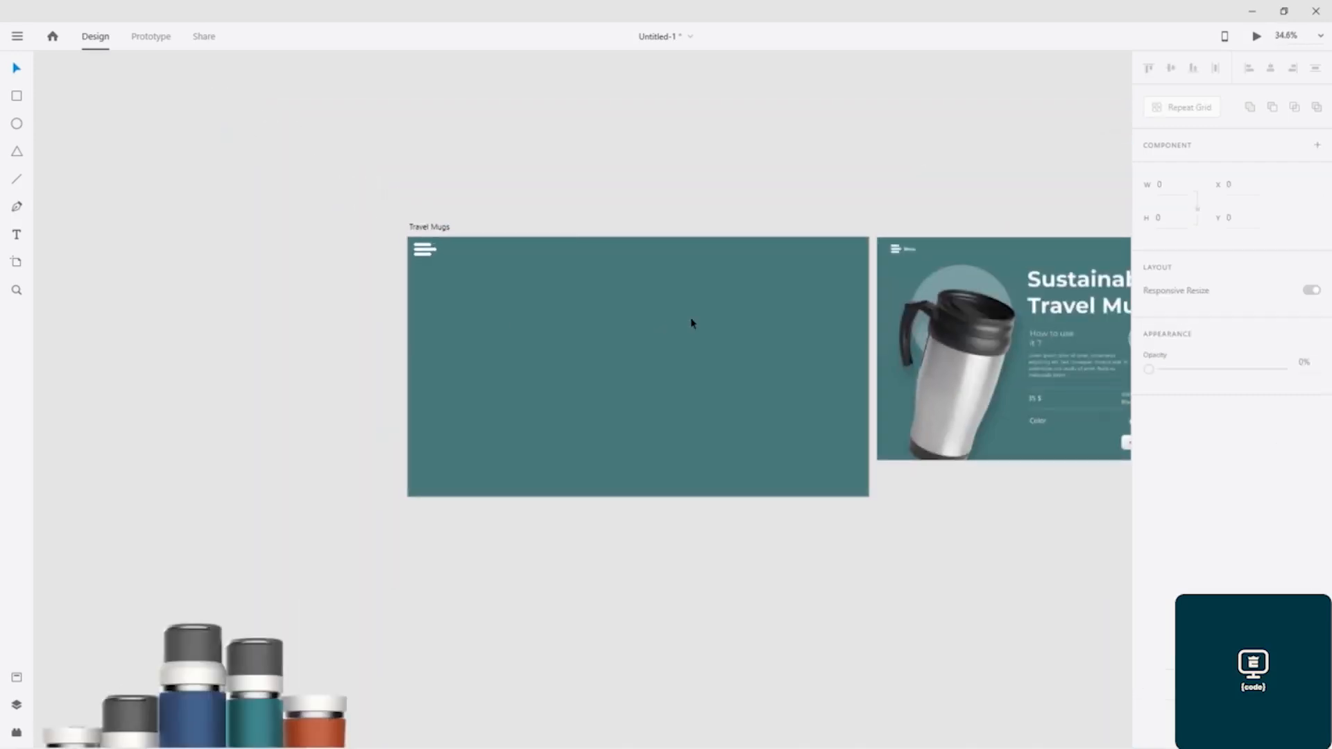
{"action": "scroll", "coordinate": [553, 290], "scroll_direction": "up", "scroll_amount": 3}
{"action": "left_click_drag", "start_coordinate": [817, 283], "coordinate": [647, 254]}
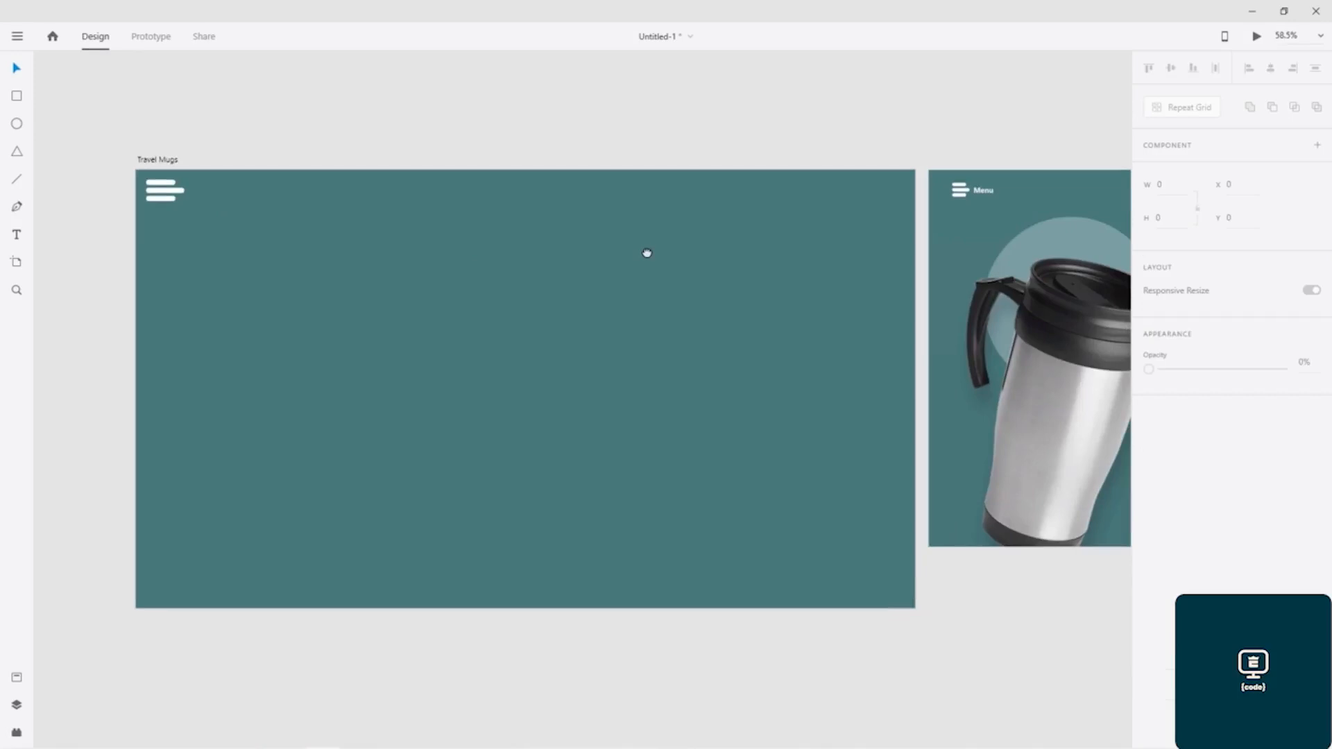
{"action": "left_click", "coordinate": [154, 197]}
{"action": "scroll", "coordinate": [153, 202], "scroll_direction": "up", "scroll_amount": 1}
{"action": "scroll", "coordinate": [153, 203], "scroll_direction": "up", "scroll_amount": 4}
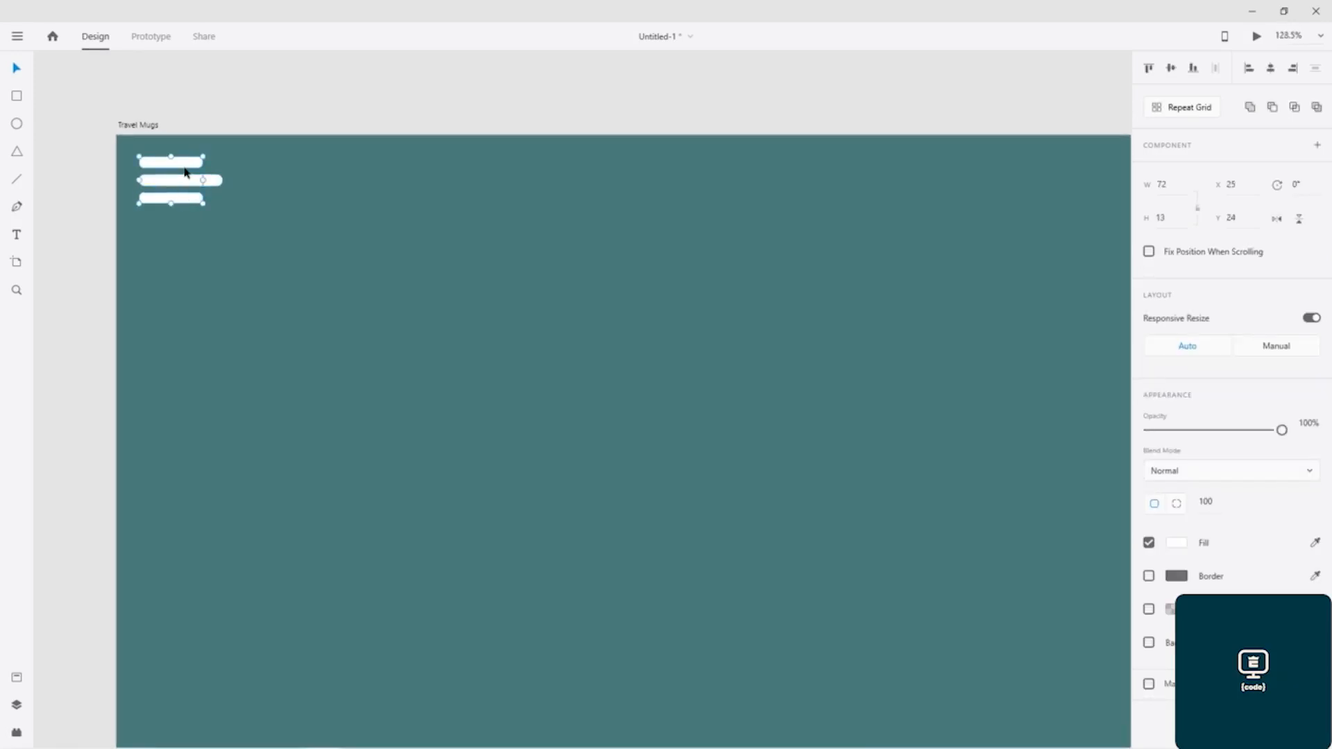
{"action": "left_click_drag", "start_coordinate": [203, 180], "coordinate": [191, 179]}
{"action": "left_click", "coordinate": [207, 181]}
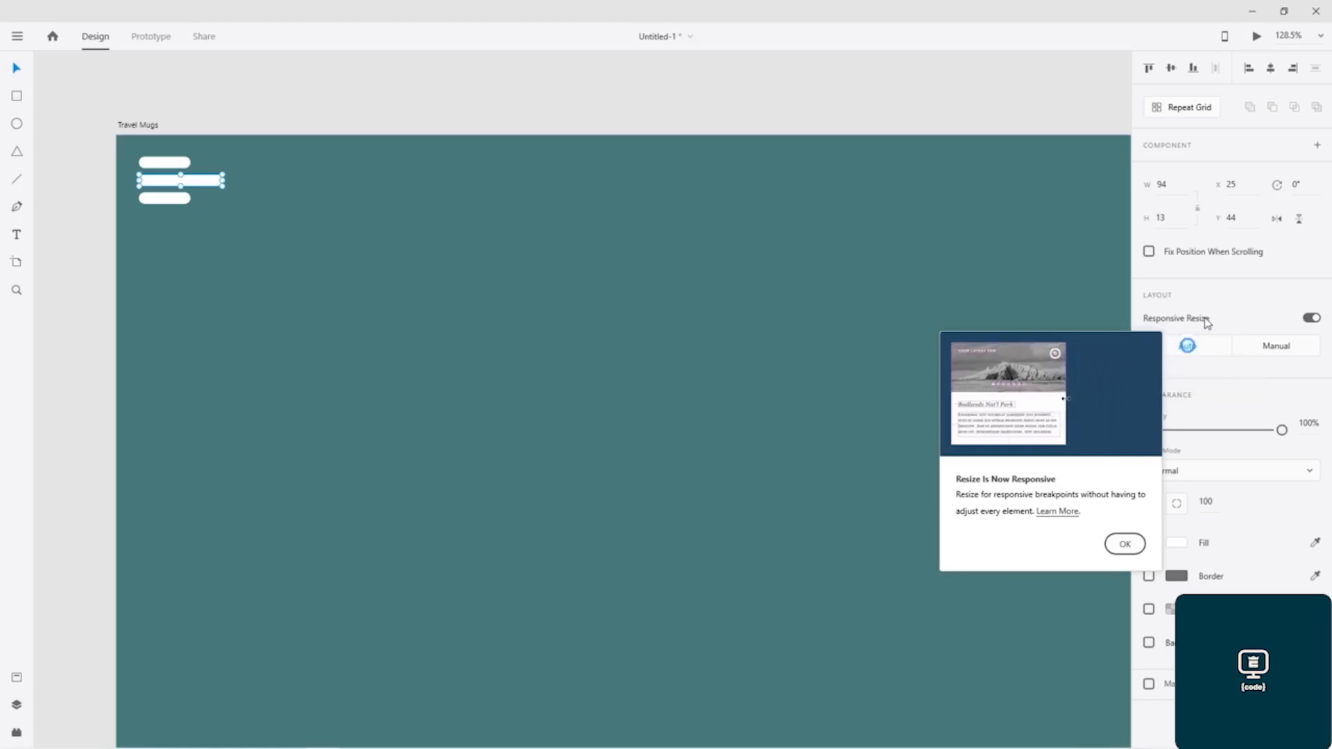
{"action": "left_click", "coordinate": [1125, 544]}
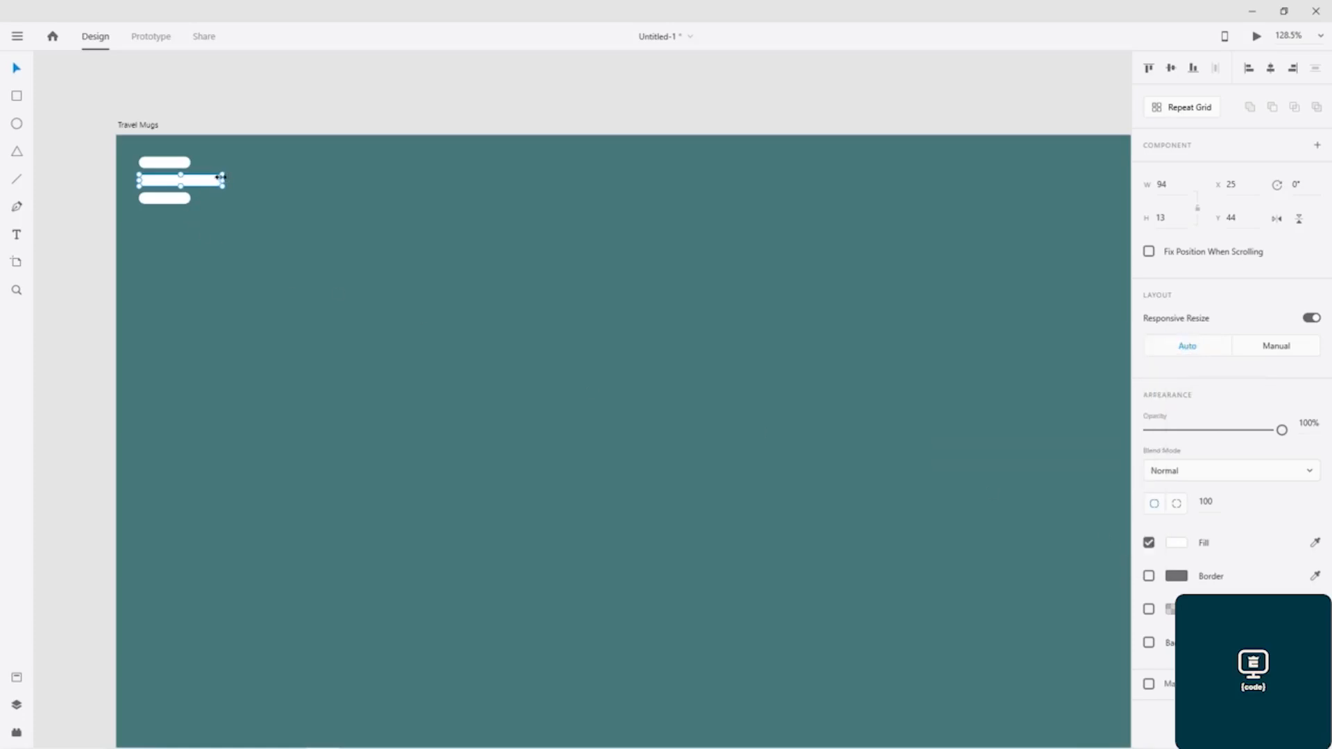
{"action": "left_click_drag", "start_coordinate": [222, 180], "coordinate": [205, 181]}
{"action": "left_click_drag", "start_coordinate": [208, 181], "coordinate": [210, 181]}
- Add the text "Menu" beside the three-bar icon and set its font to SF Pro Display
{"action": "left_click", "coordinate": [254, 175]}
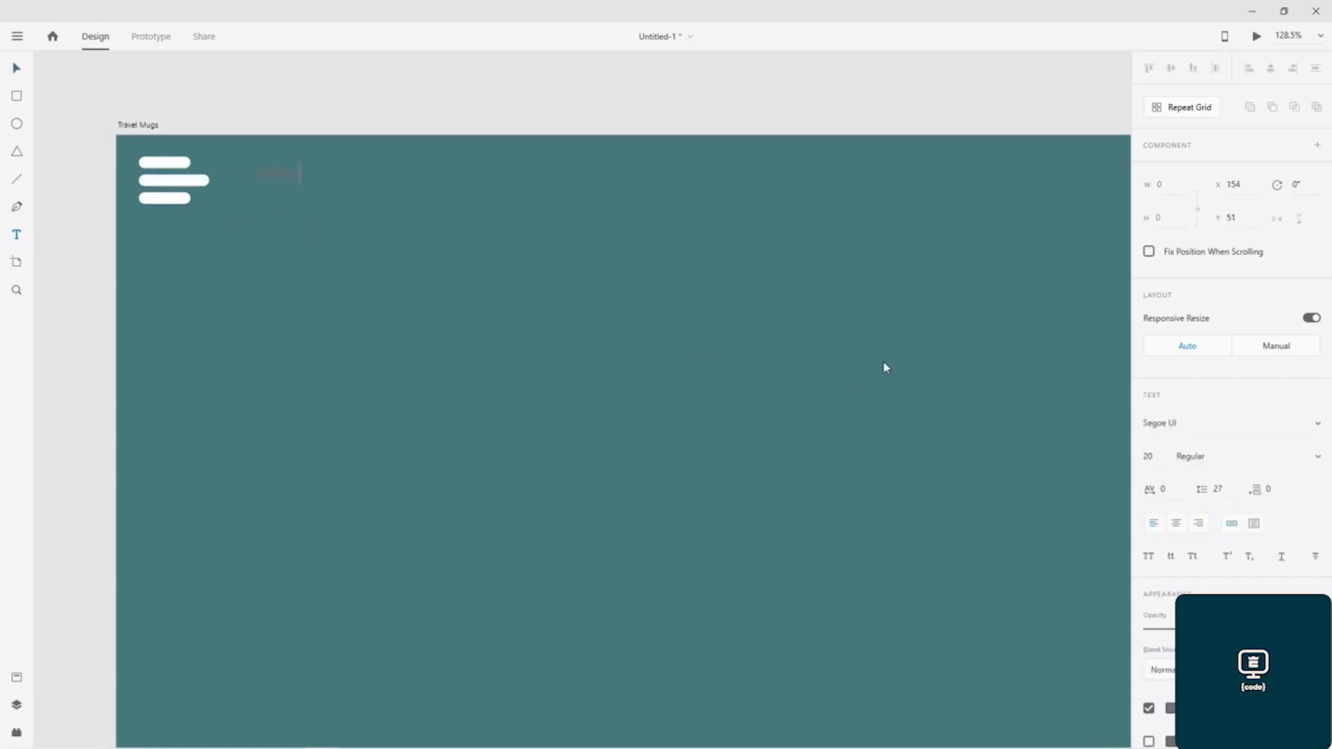
{"action": "type", "text": "Menu"}
{"action": "key", "text": "ctrl+a"}
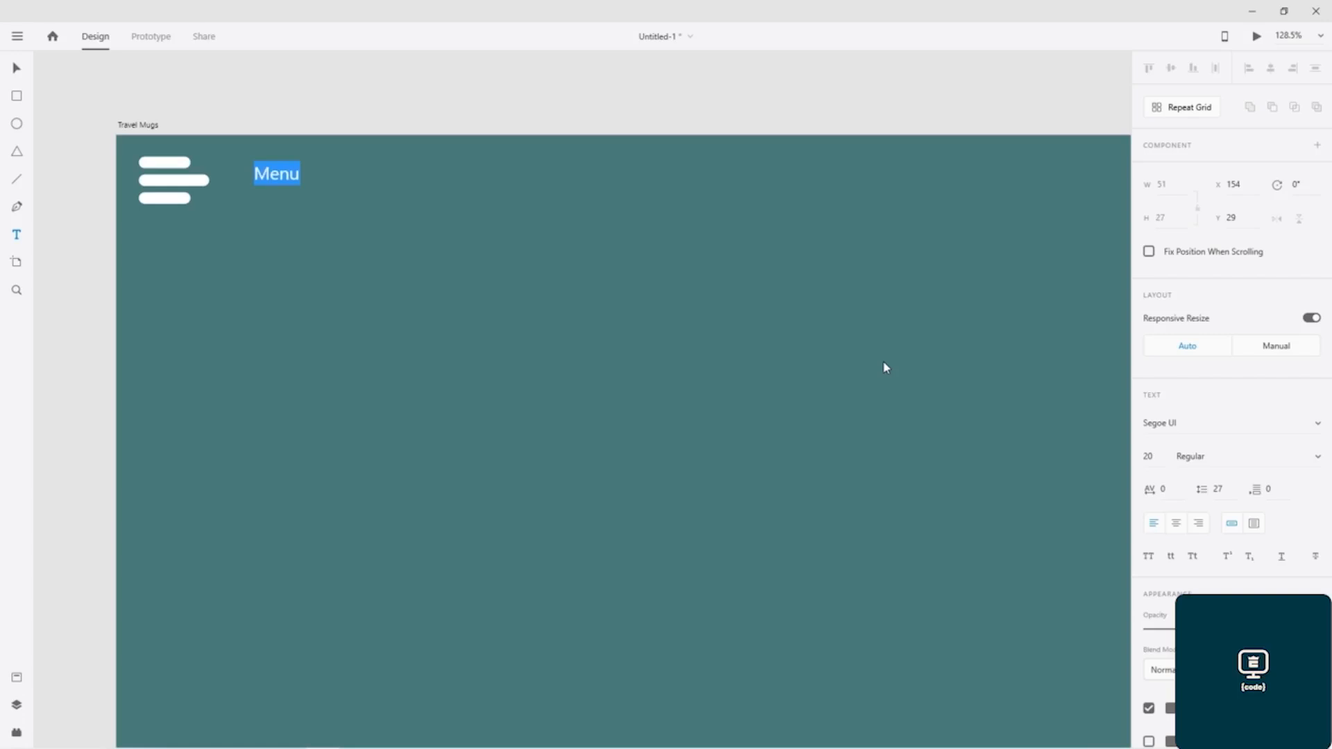
{"action": "left_click", "coordinate": [1203, 426]}
{"action": "type", "text": "SF Pro"}
{"action": "key", "text": "Return"}
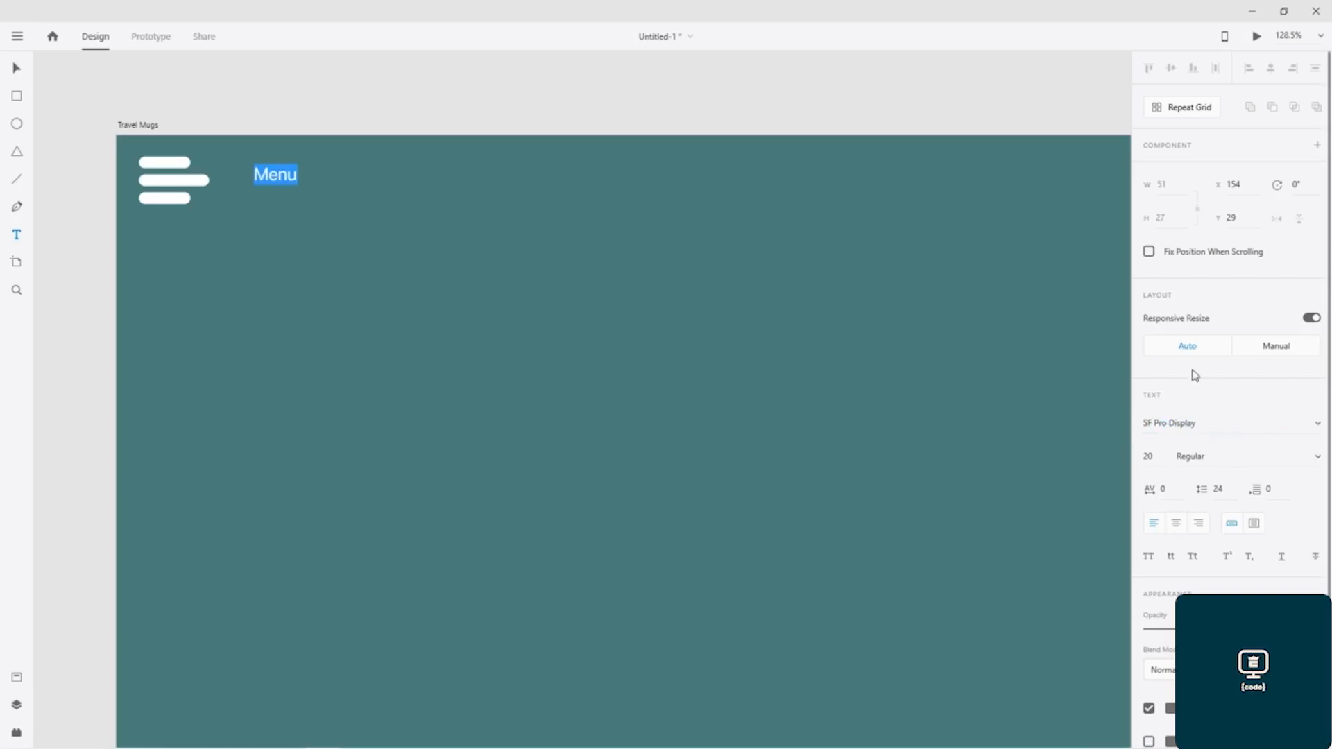
- Set the "Menu" text to Medium weight and size 30
{"action": "left_click", "coordinate": [1316, 457]}
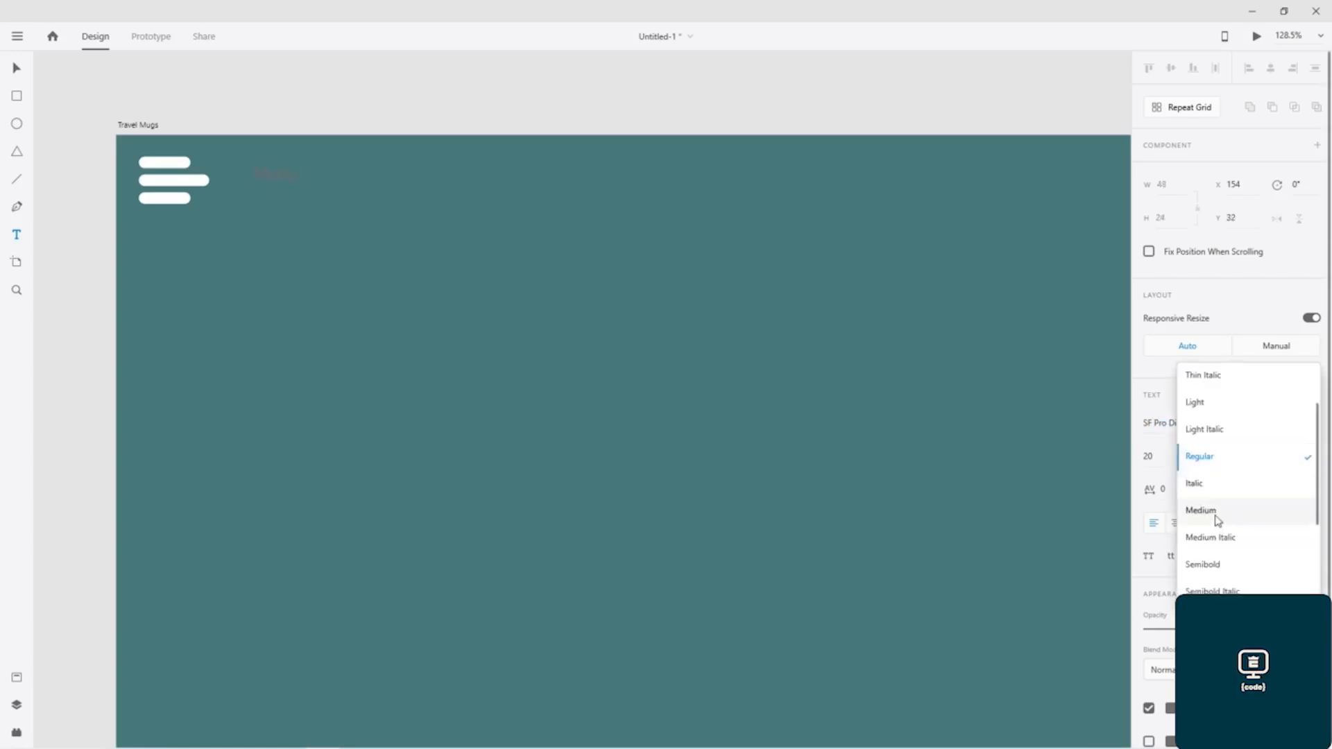
{"action": "left_click", "coordinate": [1215, 516]}
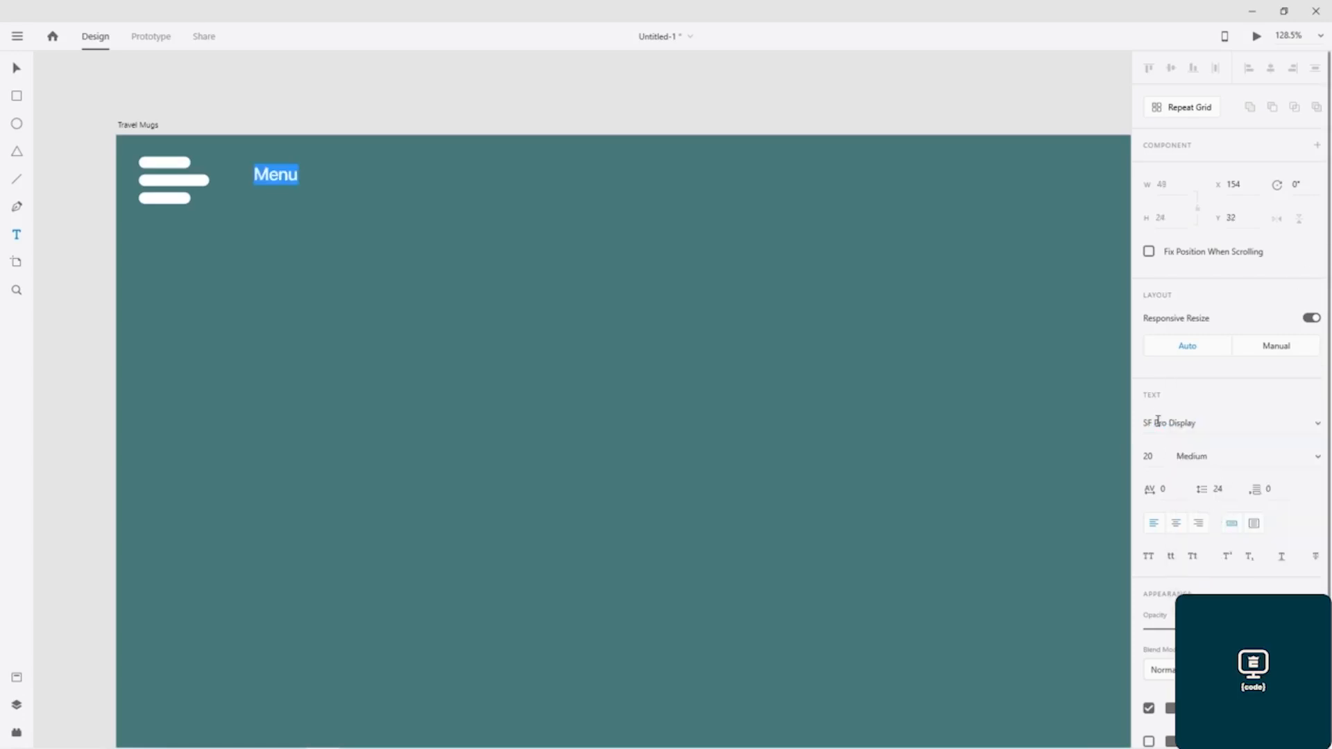
{"action": "double_click", "coordinate": [1155, 458]}
{"action": "type", "text": "30"}
{"action": "key", "text": "Return"}
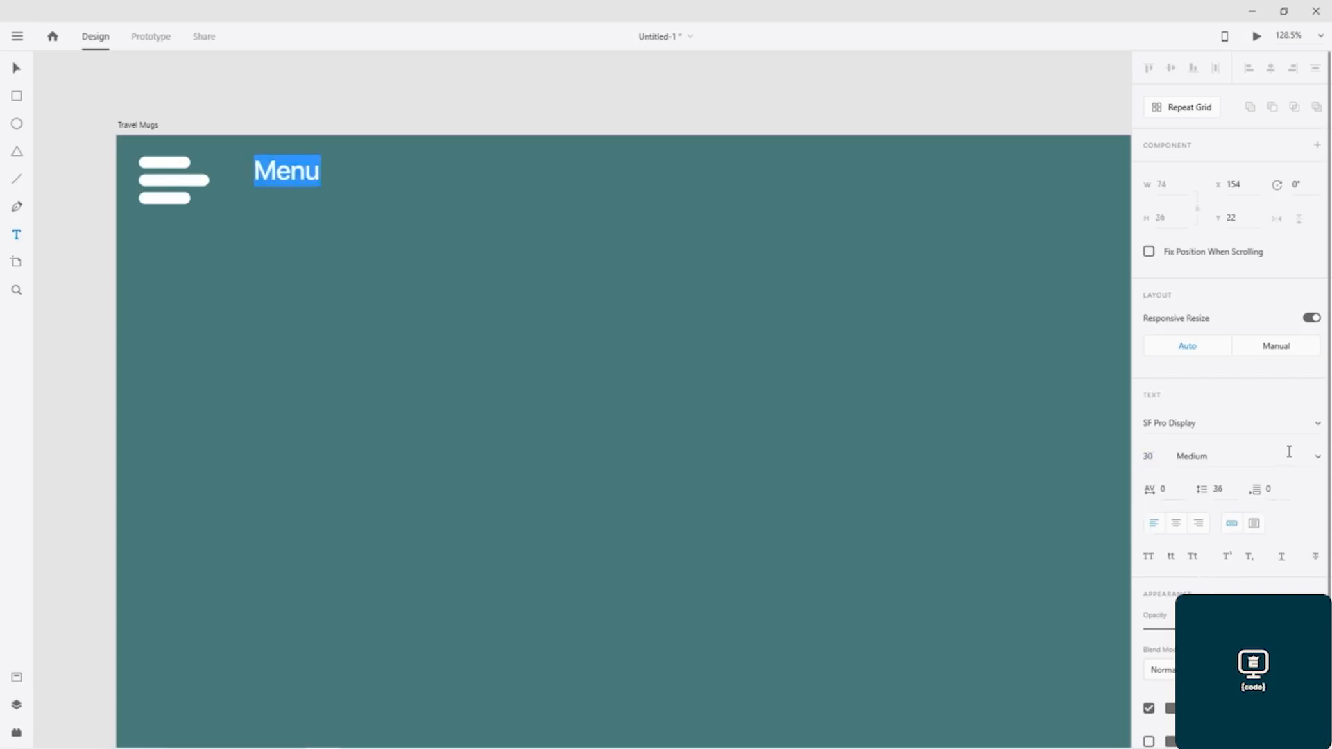
- Change the "Menu" text's fill to white and save that white as a colour swatch
{"action": "scroll", "coordinate": [1231, 416], "scroll_direction": "down", "scroll_amount": 2}
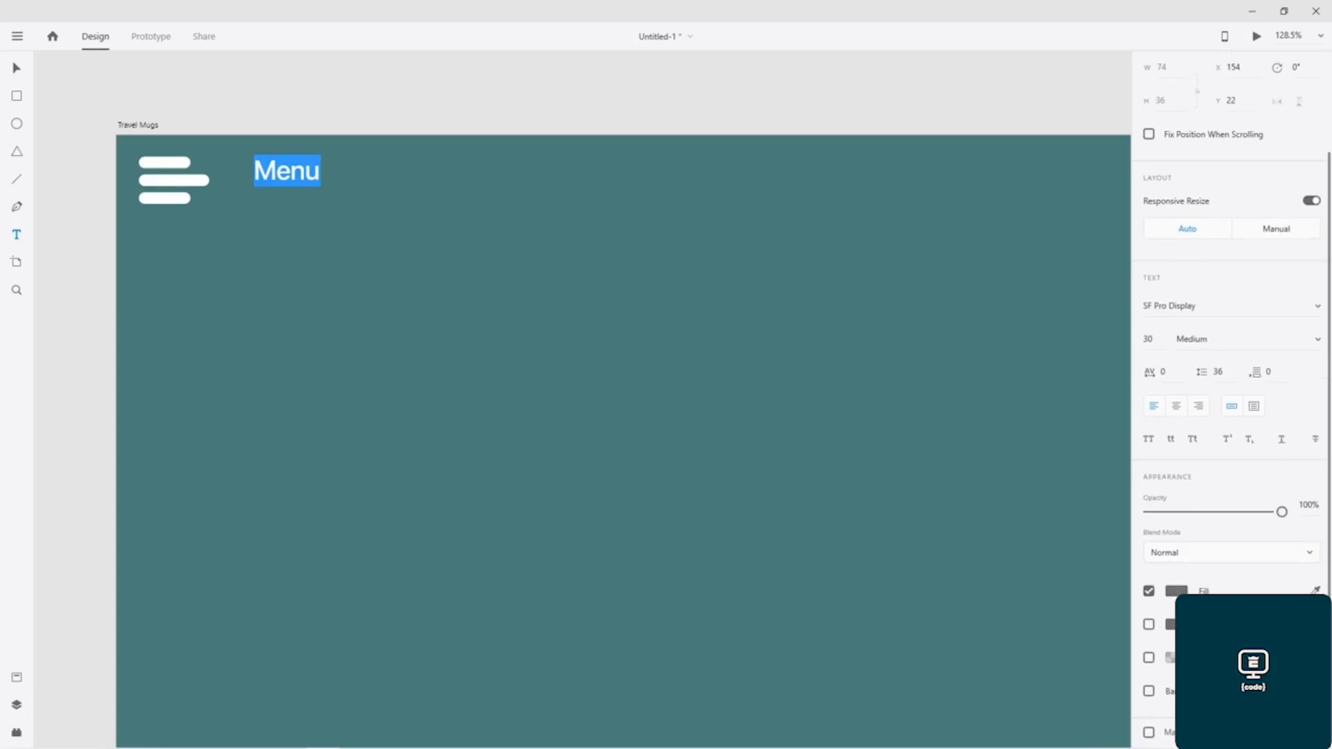
{"action": "left_click", "coordinate": [1176, 590]}
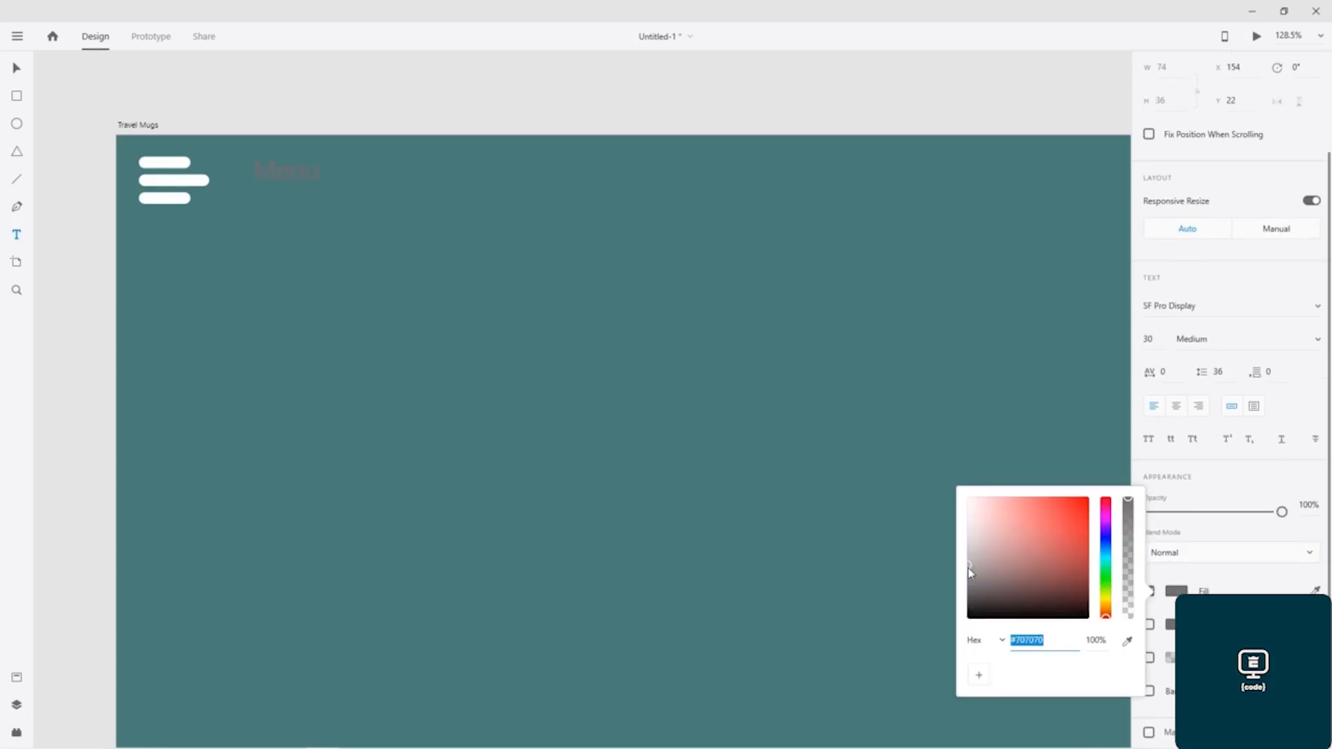
{"action": "left_click_drag", "start_coordinate": [970, 573], "coordinate": [925, 440]}
{"action": "left_click", "coordinate": [979, 674]}
- Move the "Menu" text closer to the three-bar icon, vertically centred on it at about X 131, Y 33
{"action": "left_click", "coordinate": [286, 175]}
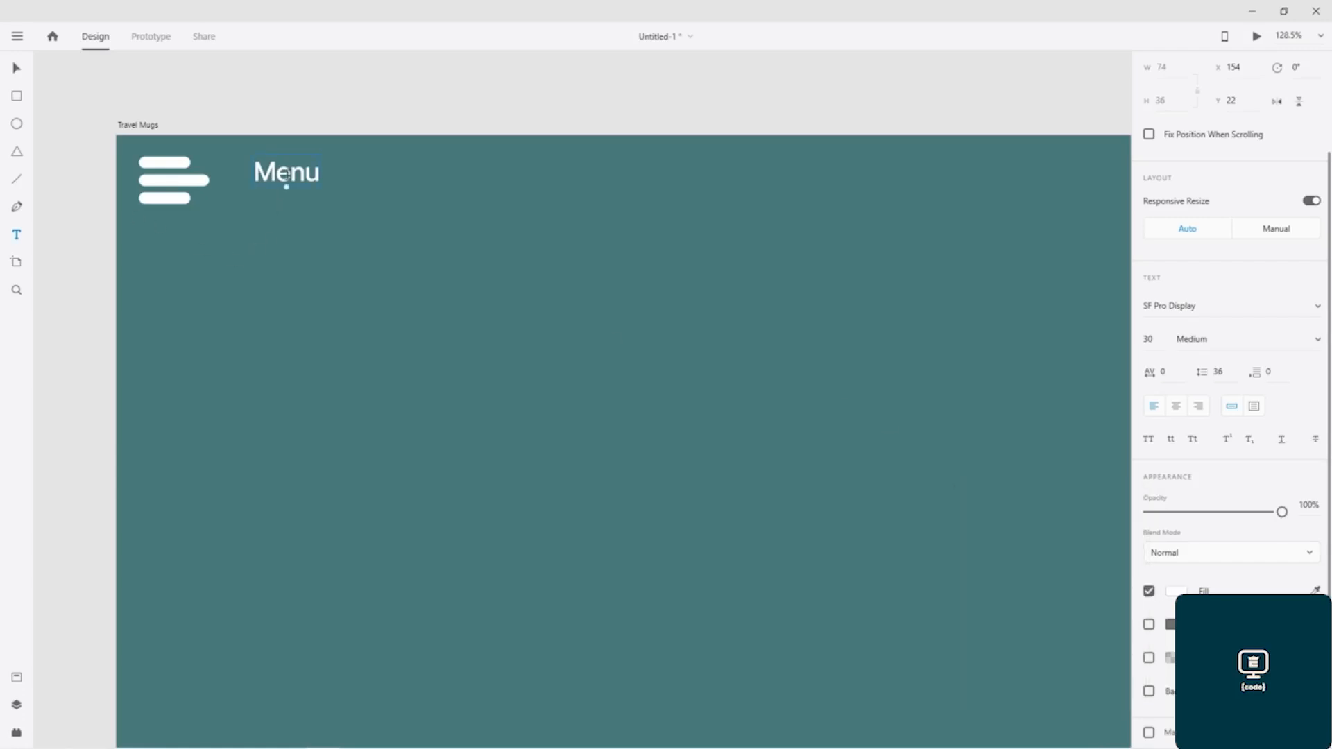
{"action": "left_click", "coordinate": [292, 219]}
{"action": "left_click_drag", "start_coordinate": [283, 180], "coordinate": [263, 190]}
- Save the Travel Mugs artboard's teal fill as a colour swatch
{"action": "scroll", "coordinate": [435, 307], "scroll_direction": "down", "scroll_amount": 5}
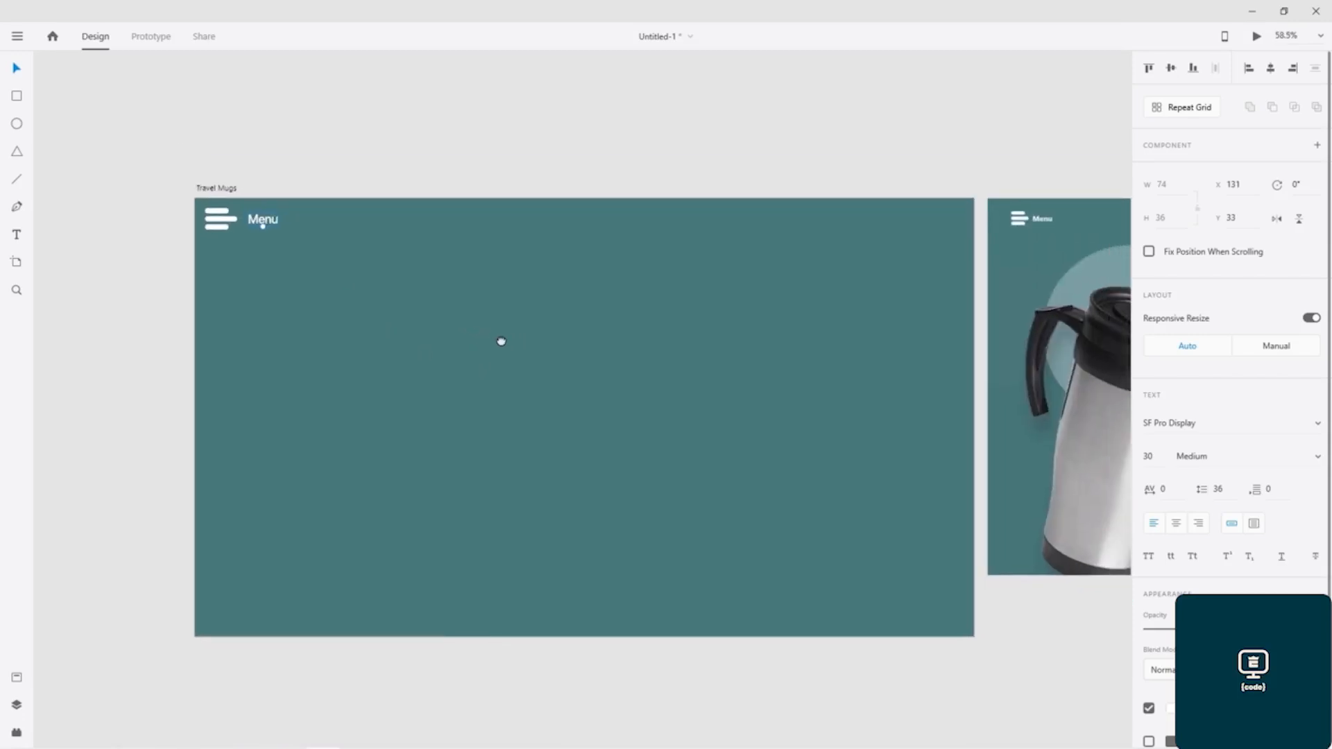
{"action": "scroll", "coordinate": [501, 341], "scroll_direction": "right", "scroll_amount": 2}
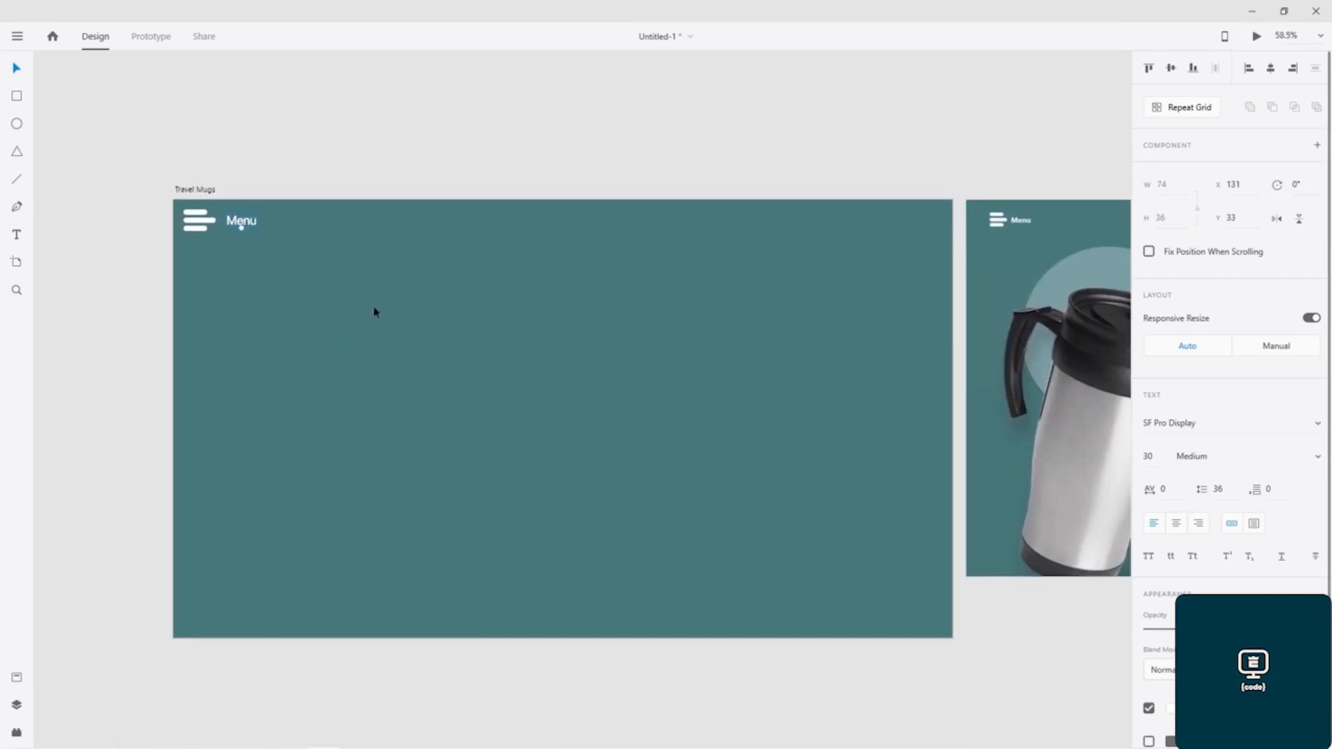
{"action": "scroll", "coordinate": [582, 333], "scroll_direction": "down", "scroll_amount": 2}
{"action": "scroll", "coordinate": [544, 292], "scroll_direction": "right", "scroll_amount": 2}
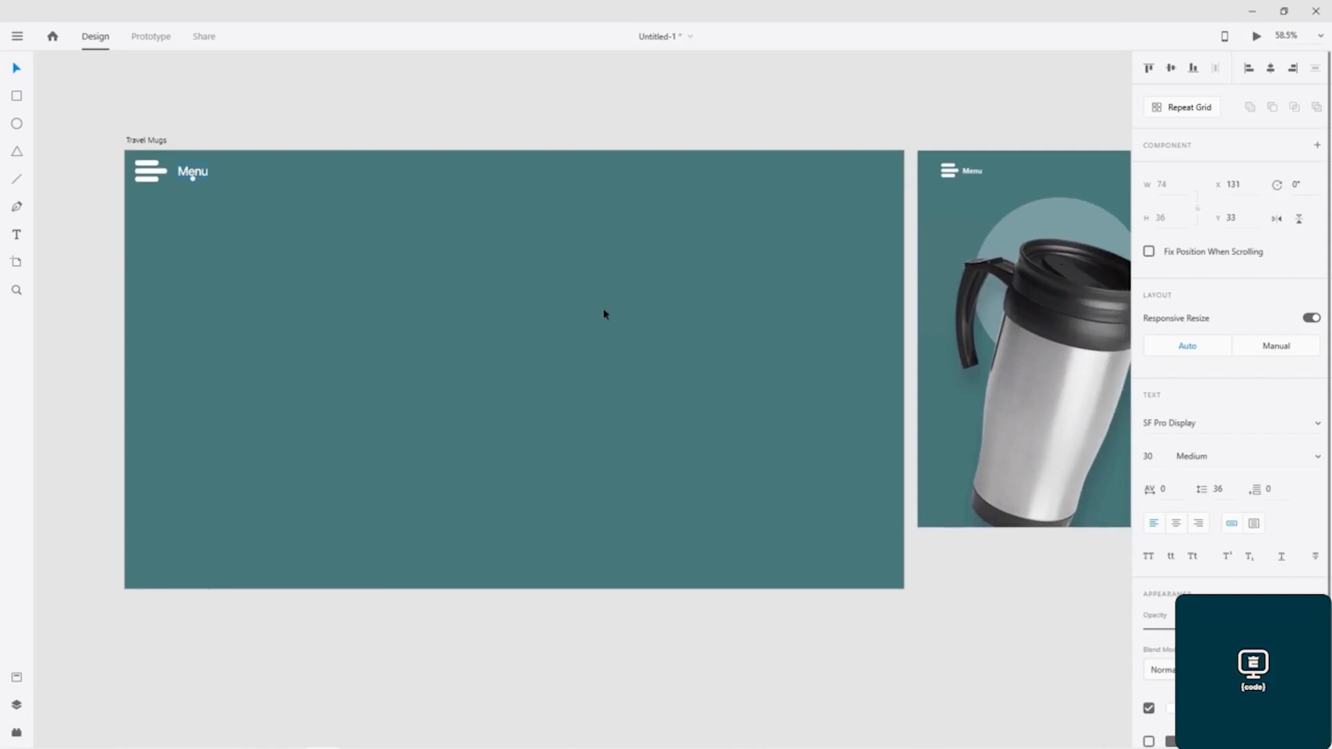
{"action": "left_click", "coordinate": [605, 312]}
{"action": "left_click", "coordinate": [1179, 480]}
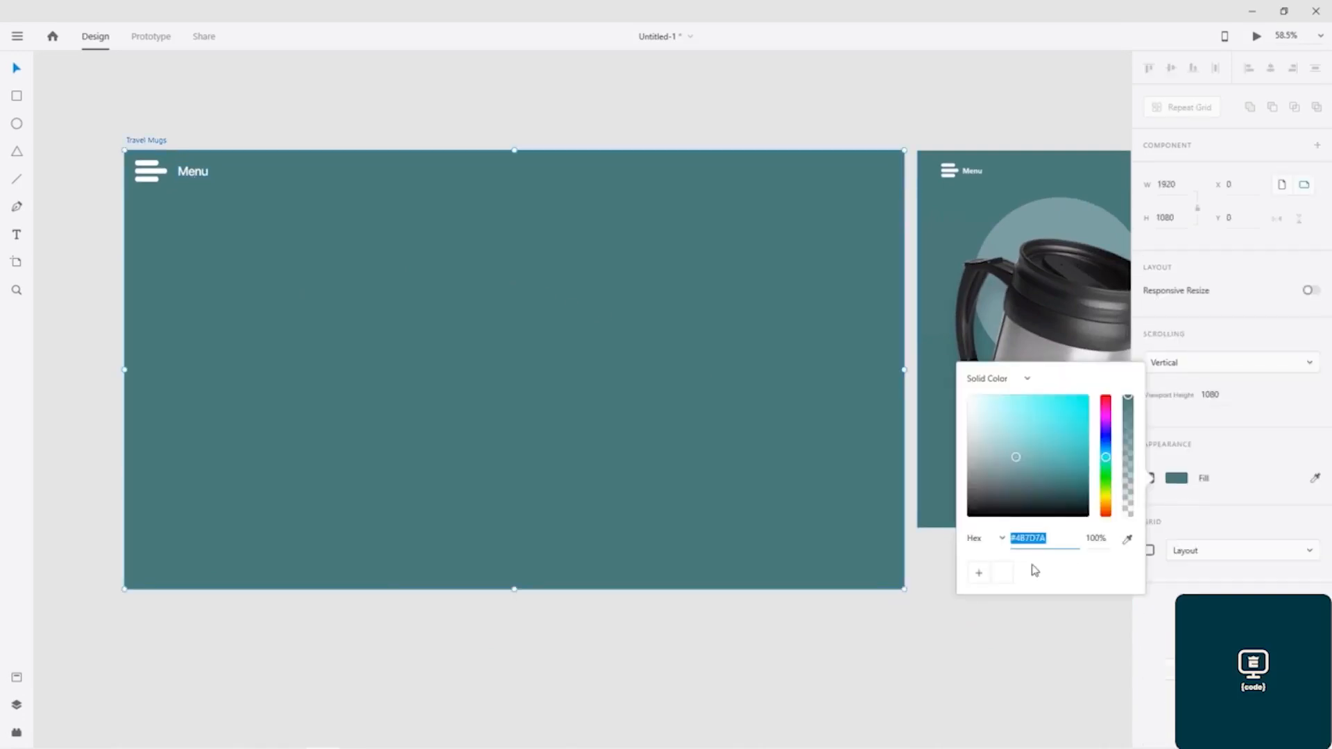
{"action": "left_click", "coordinate": [978, 573]}
{"action": "left_click", "coordinate": [606, 343]}
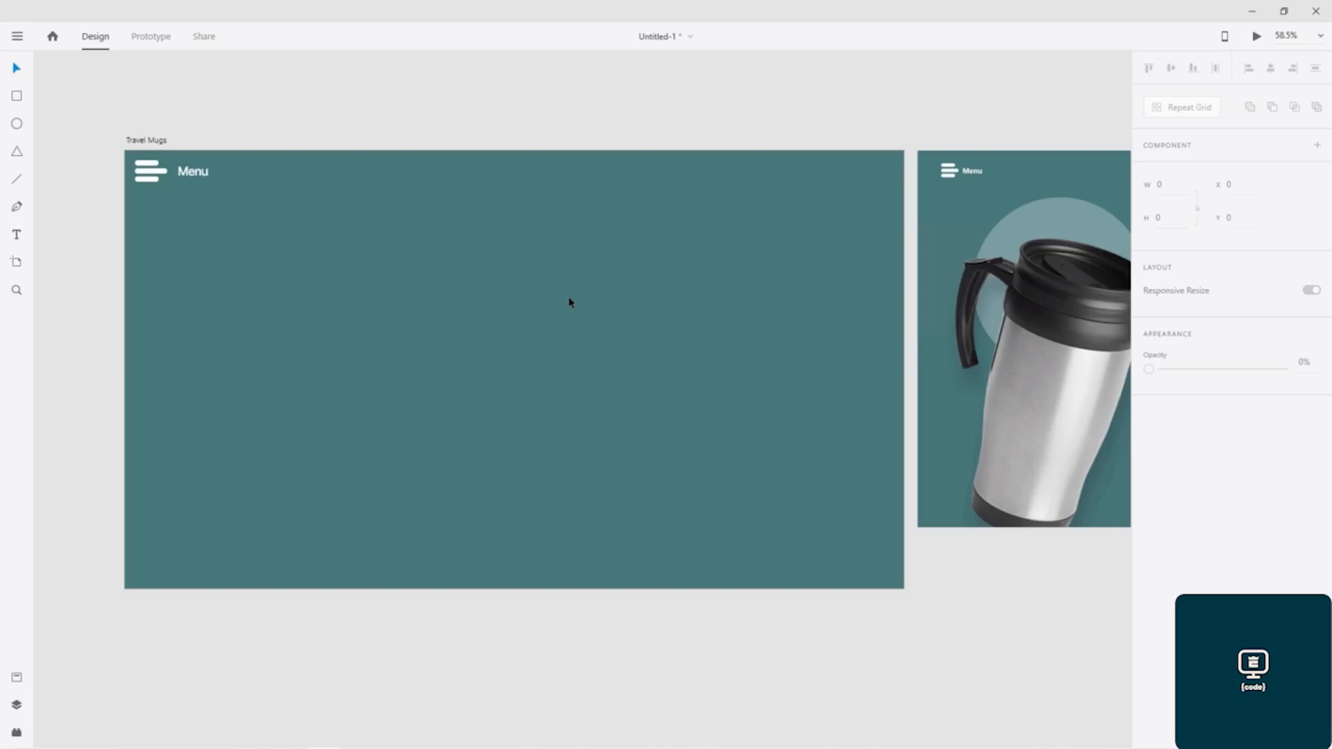
- Save the document as "Travel Mugs-Website.xd" in the Shopping folder
{"action": "key", "text": "ctrl+s"}
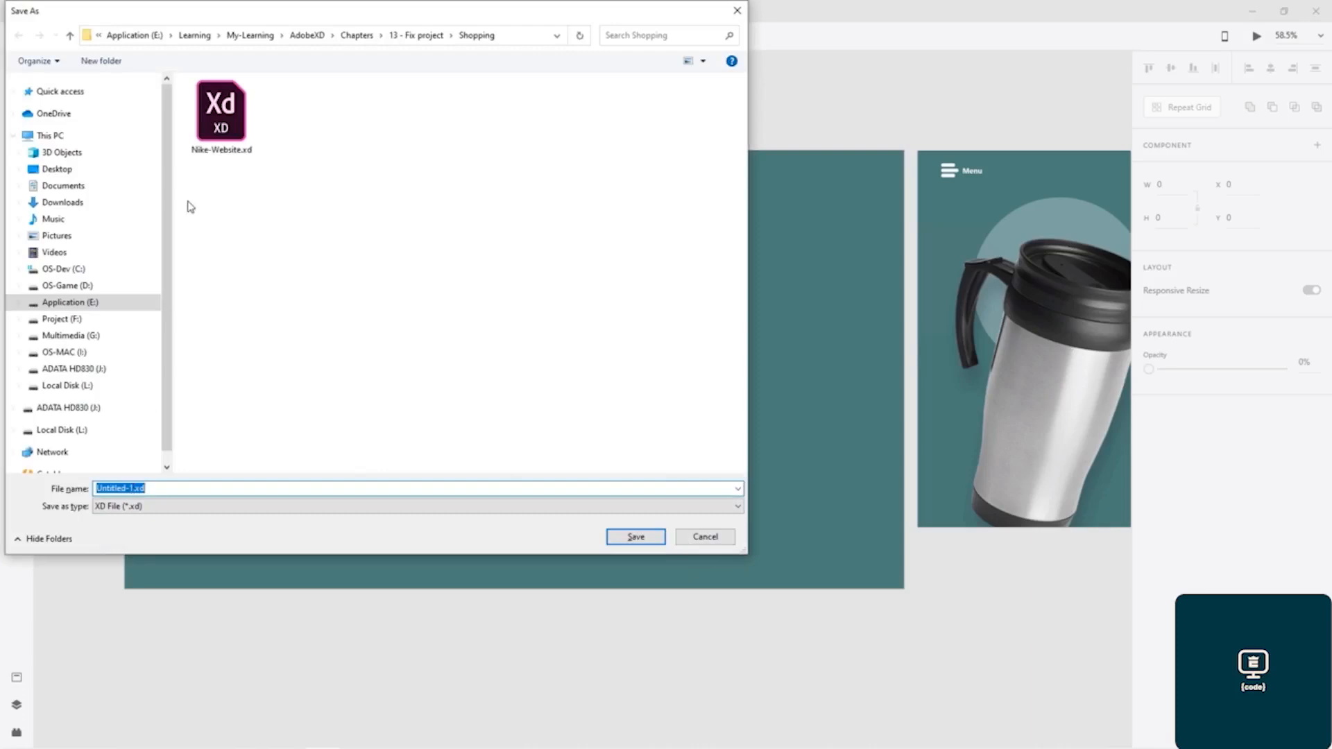
{"action": "left_click", "coordinate": [226, 151]}
{"action": "double_click", "coordinate": [120, 488]}
{"action": "left_click", "coordinate": [115, 489]}
{"action": "left_click_drag", "start_coordinate": [115, 488], "coordinate": [73, 494]}
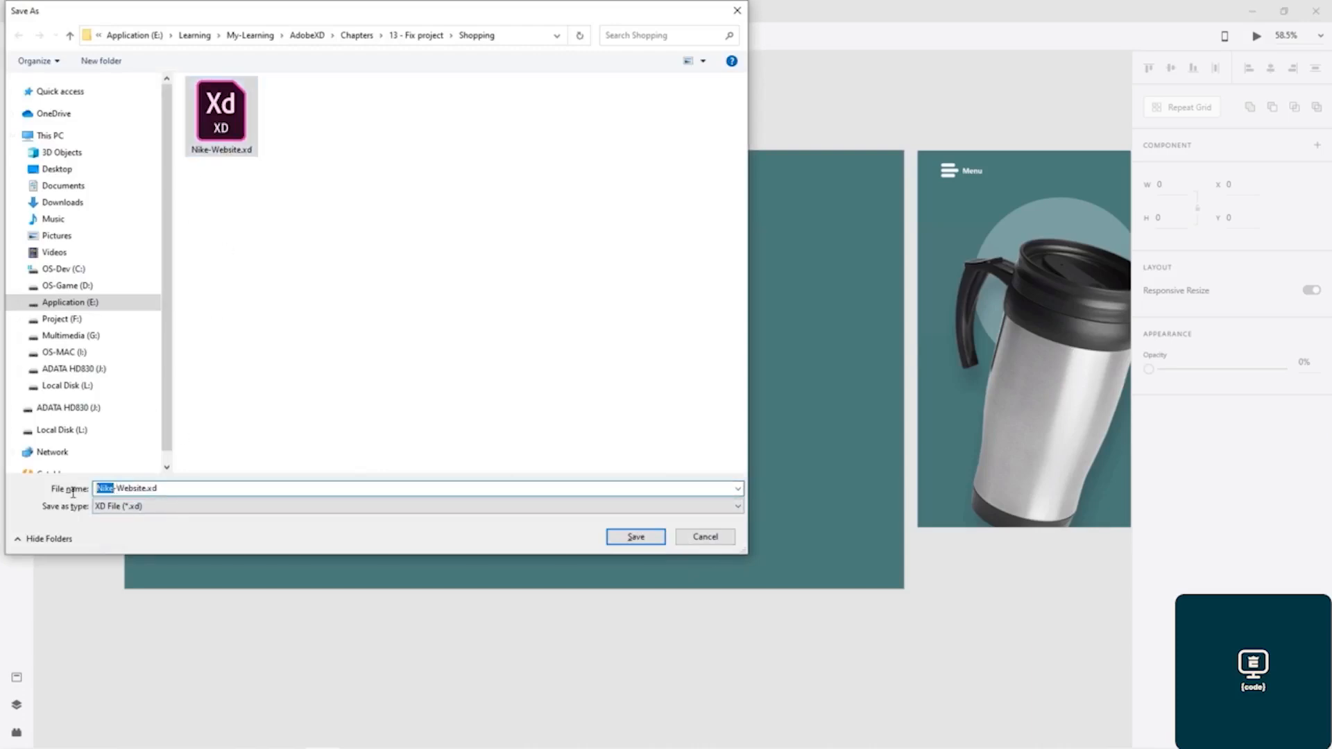
{"action": "type", "text": "Travel Mu"}
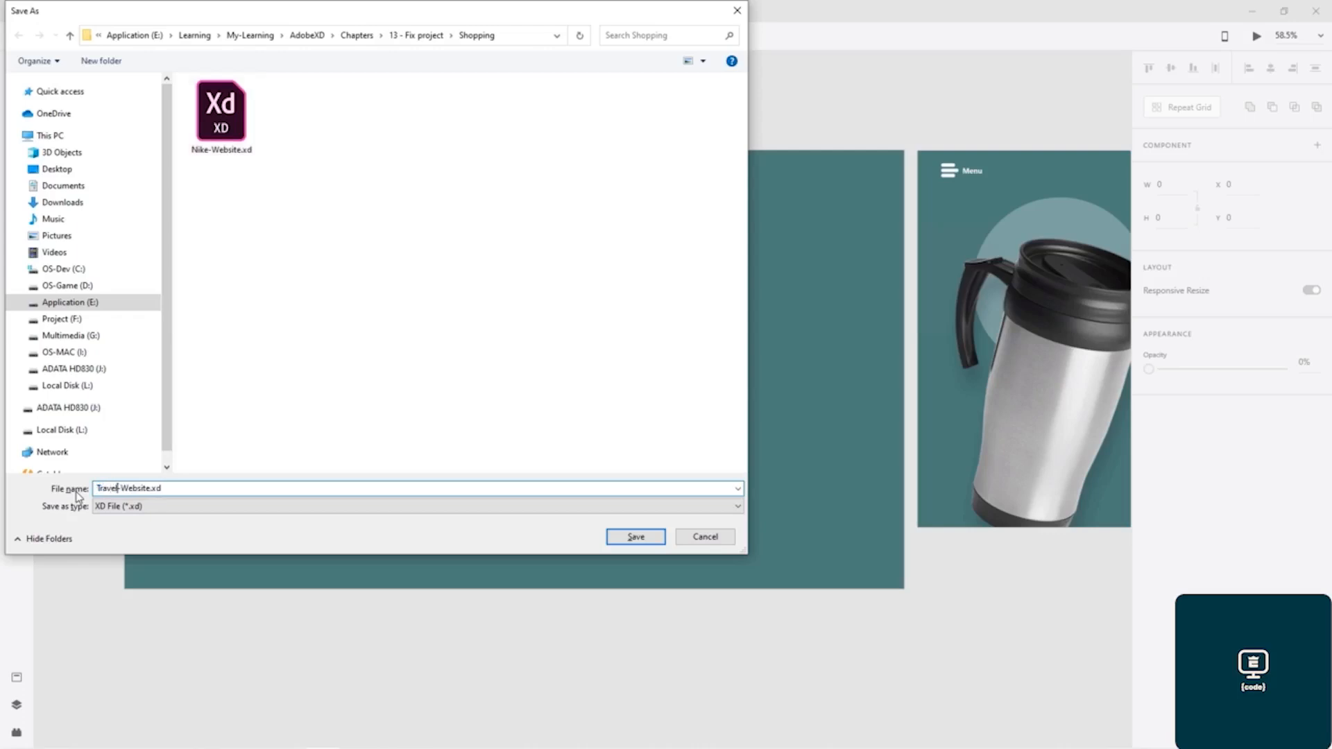
{"action": "type", "text": "gs"}
{"action": "key", "text": "Return"}
- Shrink the three-bar icon and shift it with the "Menu" text away from the artboard's edge, saving the document
{"action": "left_click_drag", "start_coordinate": [700, 133], "coordinate": [621, 86]}
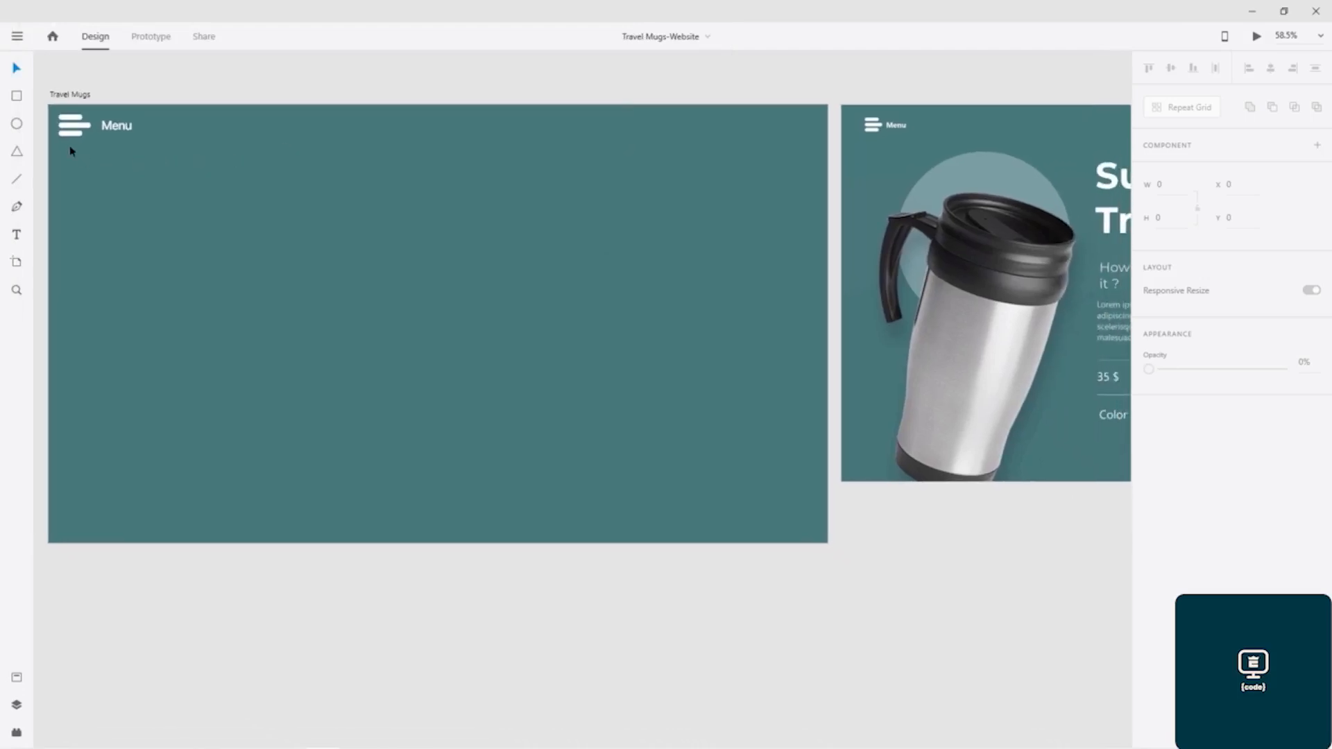
{"action": "left_click", "coordinate": [69, 121]}
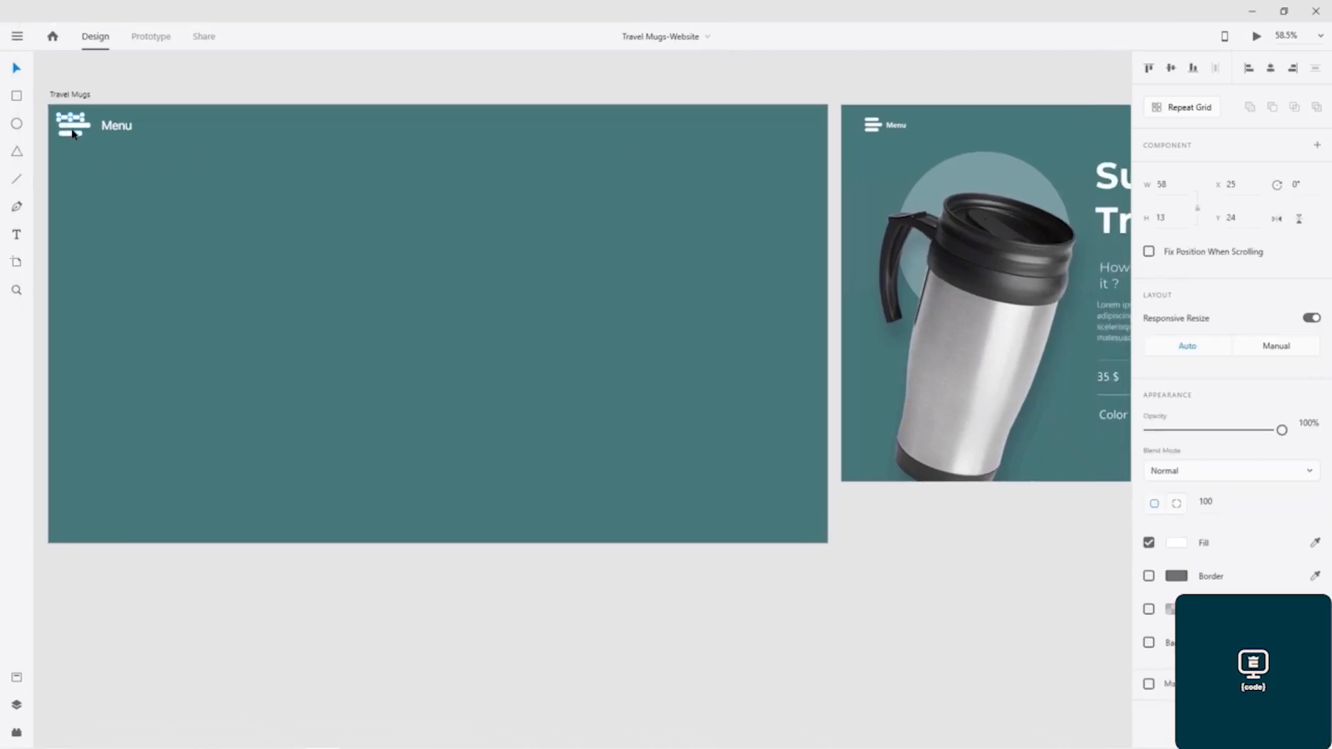
{"action": "left_click", "coordinate": [72, 137], "text": "shift"}
{"action": "left_click", "coordinate": [75, 129], "text": "shift"}
{"action": "left_click_drag", "start_coordinate": [92, 135], "coordinate": [121, 130]}
{"action": "key", "text": "ctrl+s"}
{"action": "left_click", "coordinate": [244, 84]}
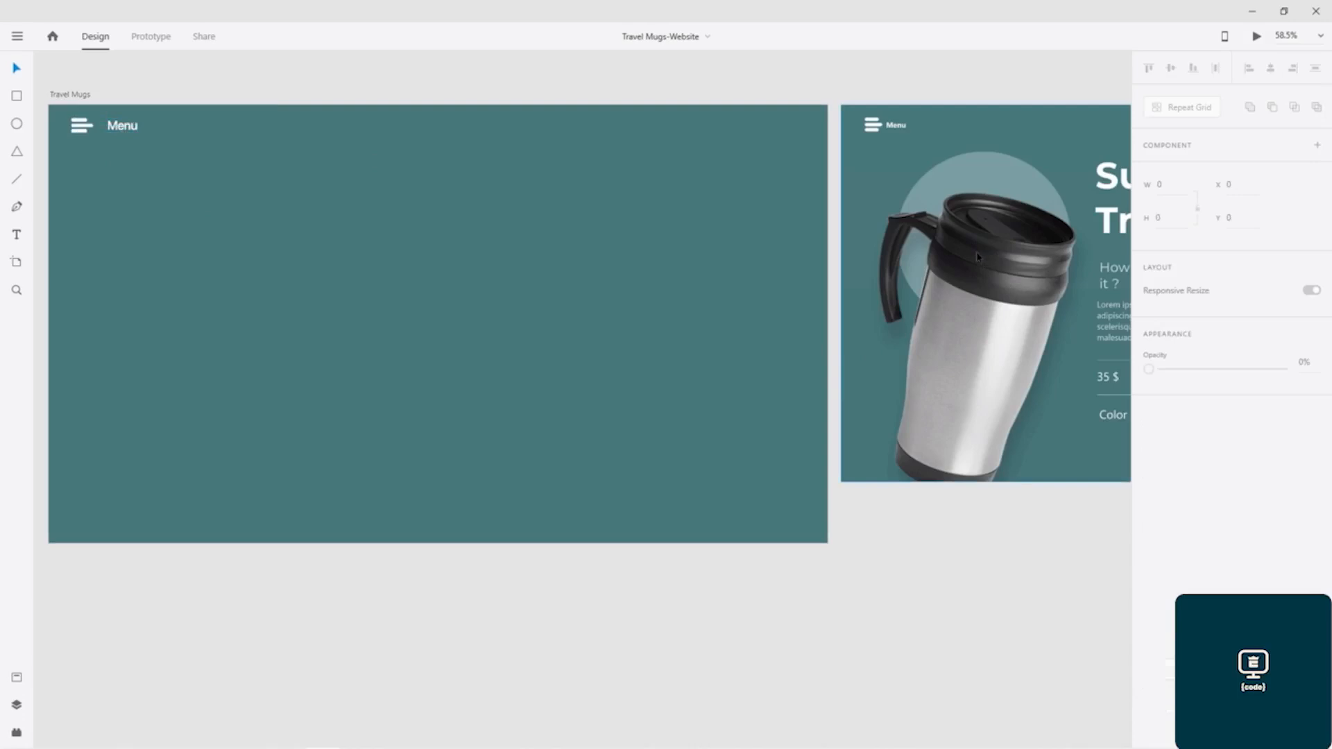
- Draw a borderless white circle about 479 px in diameter below the menu and set its opacity to 50%
{"action": "left_click", "coordinate": [17, 123]}
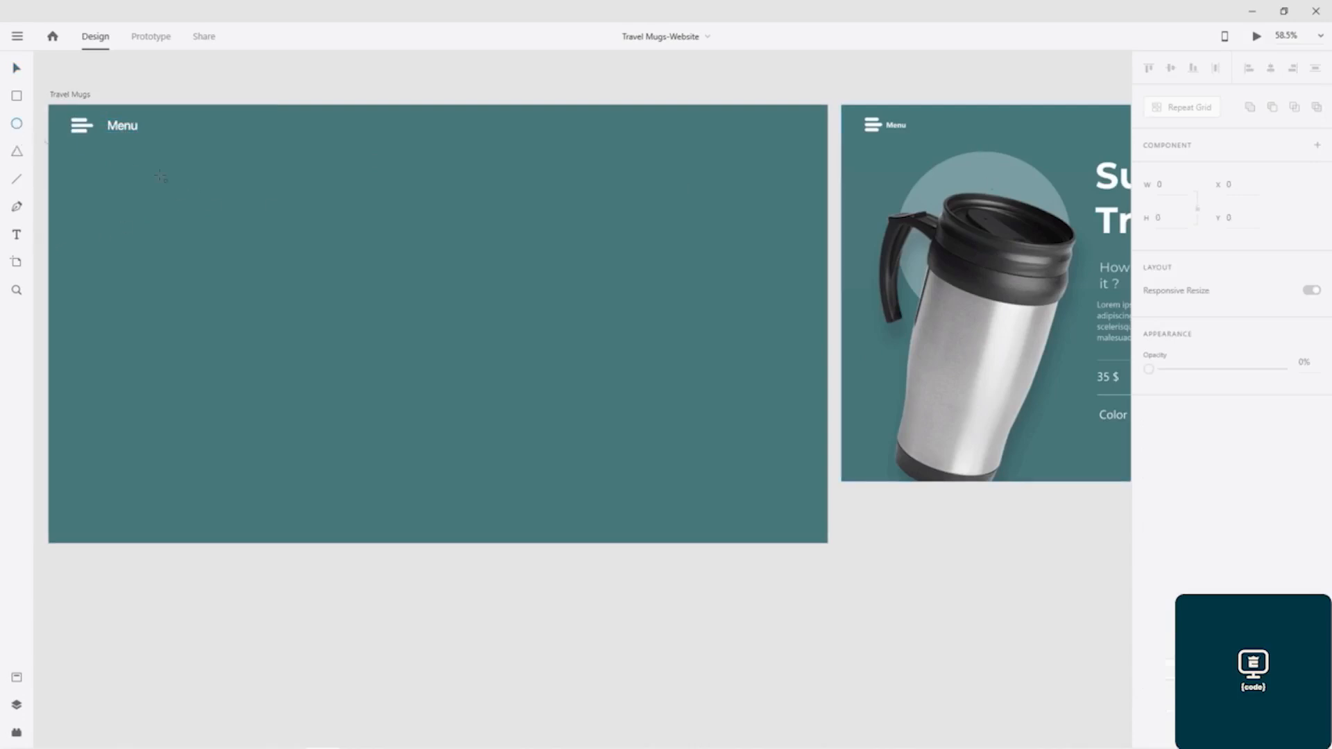
{"action": "mouse_move", "coordinate": [159, 168]}
{"action": "left_mouse_down"}
{"action": "mouse_move", "coordinate": [345, 355]}
{"action": "mouse_move", "coordinate": [385, 364]}
{"action": "left_mouse_up"}
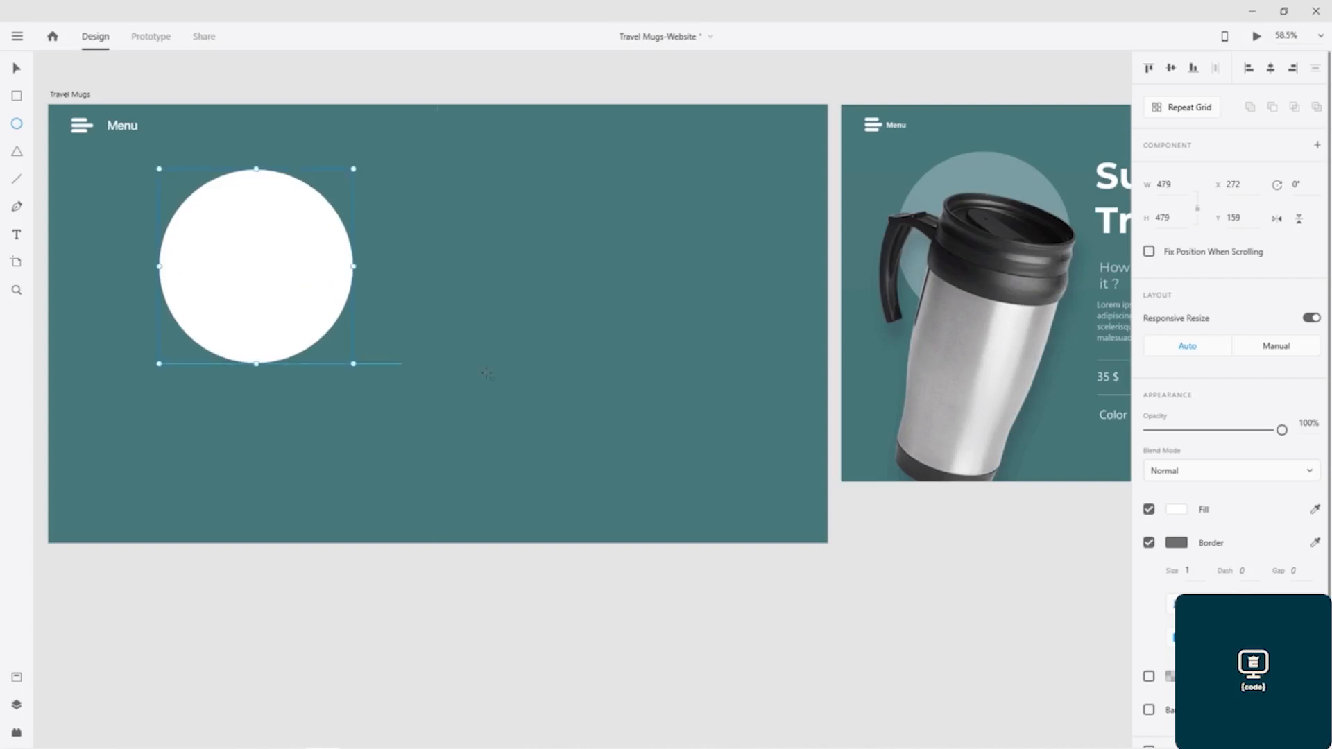
{"action": "left_click", "coordinate": [1149, 543]}
{"action": "left_click", "coordinate": [1306, 423]}
{"action": "type", "text": "50"}
{"action": "key", "text": "Return"}
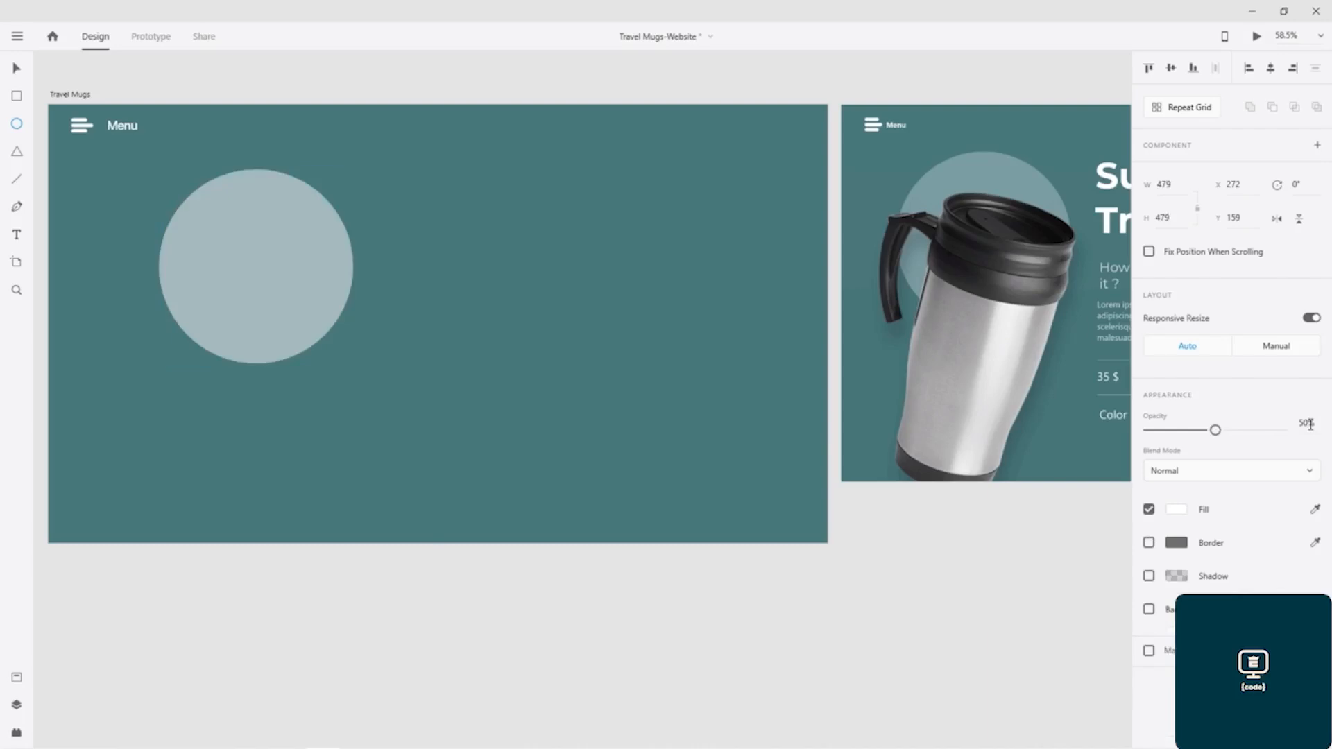
- Set the white circle's opacity to 30% and move it slightly towards the artboard's upper-left corner
{"action": "left_click", "coordinate": [1306, 425]}
{"action": "type", "text": "30"}
{"action": "key", "text": "Return"}
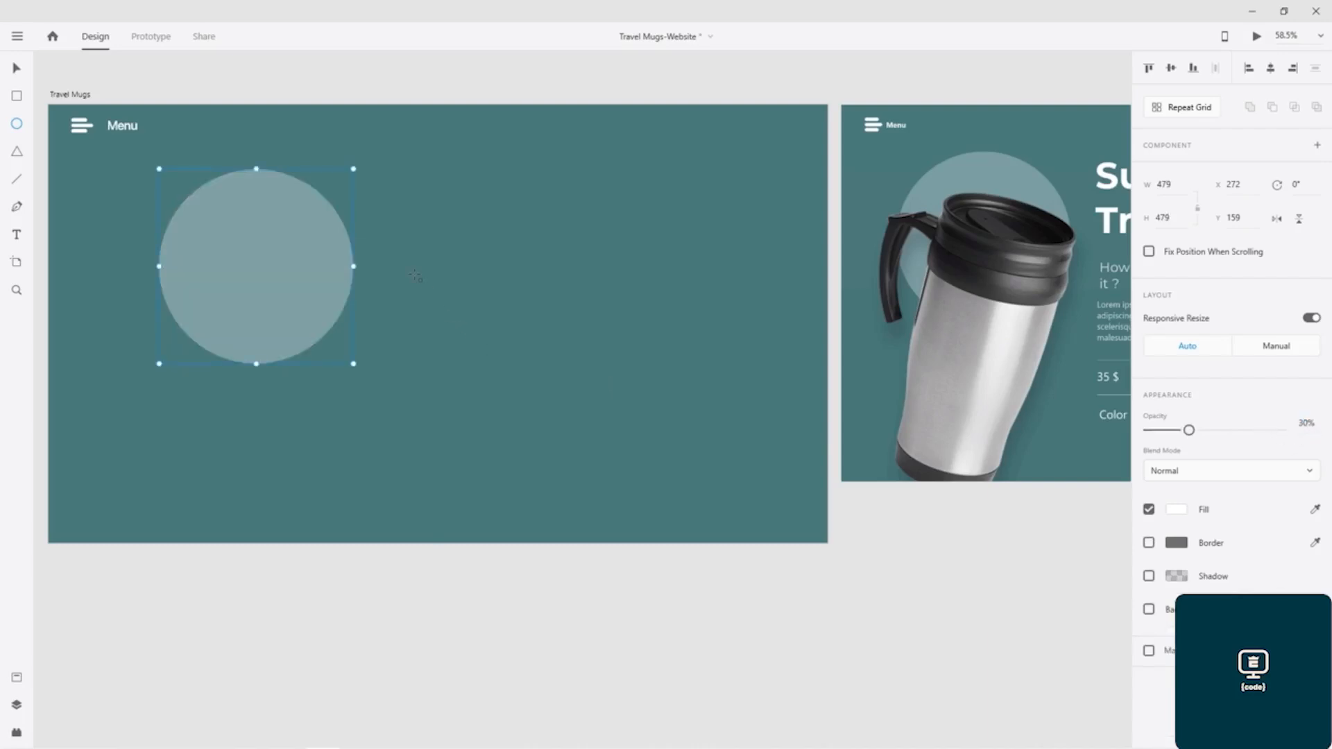
{"action": "mouse_move", "coordinate": [294, 258]}
{"action": "left_mouse_down"}
{"action": "mouse_move", "coordinate": [273, 241]}
{"action": "mouse_move", "coordinate": [274, 253]}
{"action": "left_mouse_up"}
- Move the Media Hub mug image closer to the artboard, then delete the three mug images, keeping only the Stanley bottles
{"action": "scroll", "coordinate": [500, 443], "scroll_direction": "down", "scroll_amount": 4}
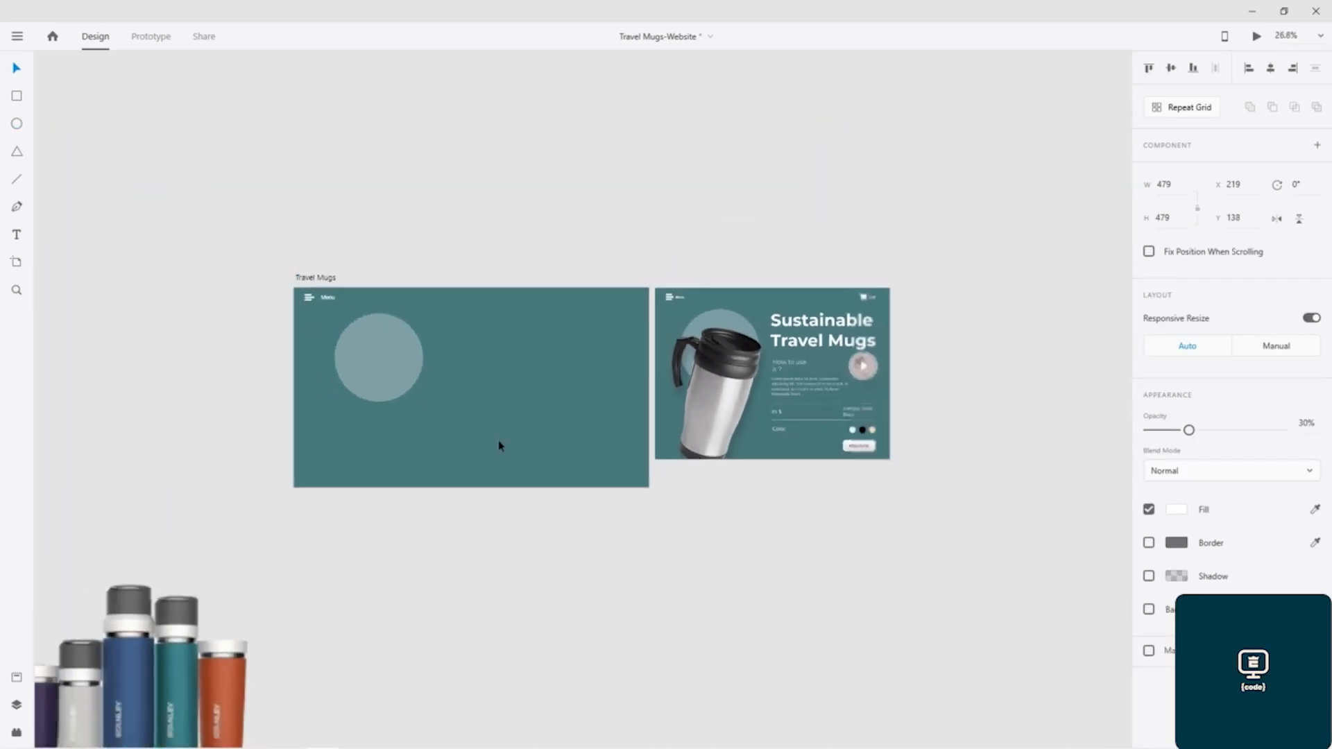
{"action": "left_click_drag", "start_coordinate": [505, 622], "coordinate": [830, 465]}
{"action": "mouse_move", "coordinate": [822, 464]}
{"action": "left_mouse_down"}
{"action": "mouse_move", "coordinate": [797, 466]}
{"action": "mouse_move", "coordinate": [829, 488]}
{"action": "left_mouse_up"}
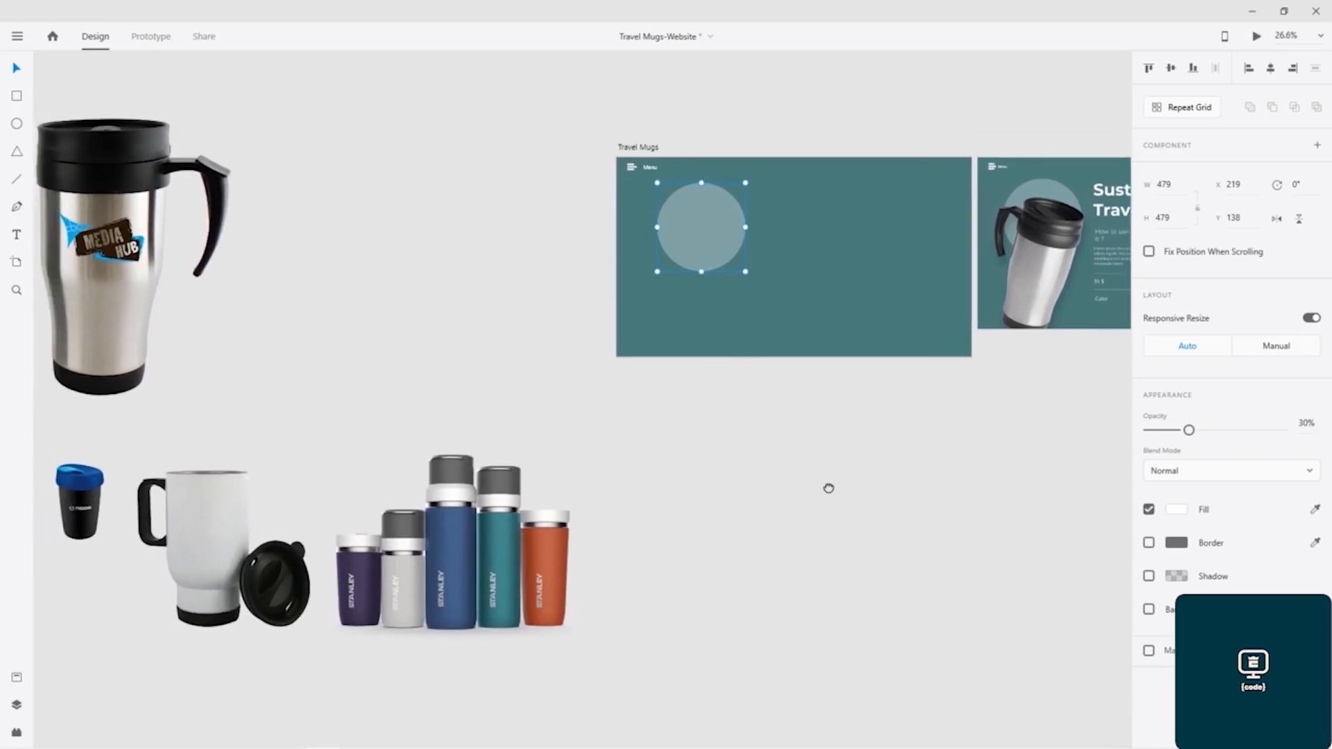
{"action": "left_click", "coordinate": [113, 182]}
{"action": "left_click_drag", "start_coordinate": [115, 177], "coordinate": [331, 183]}
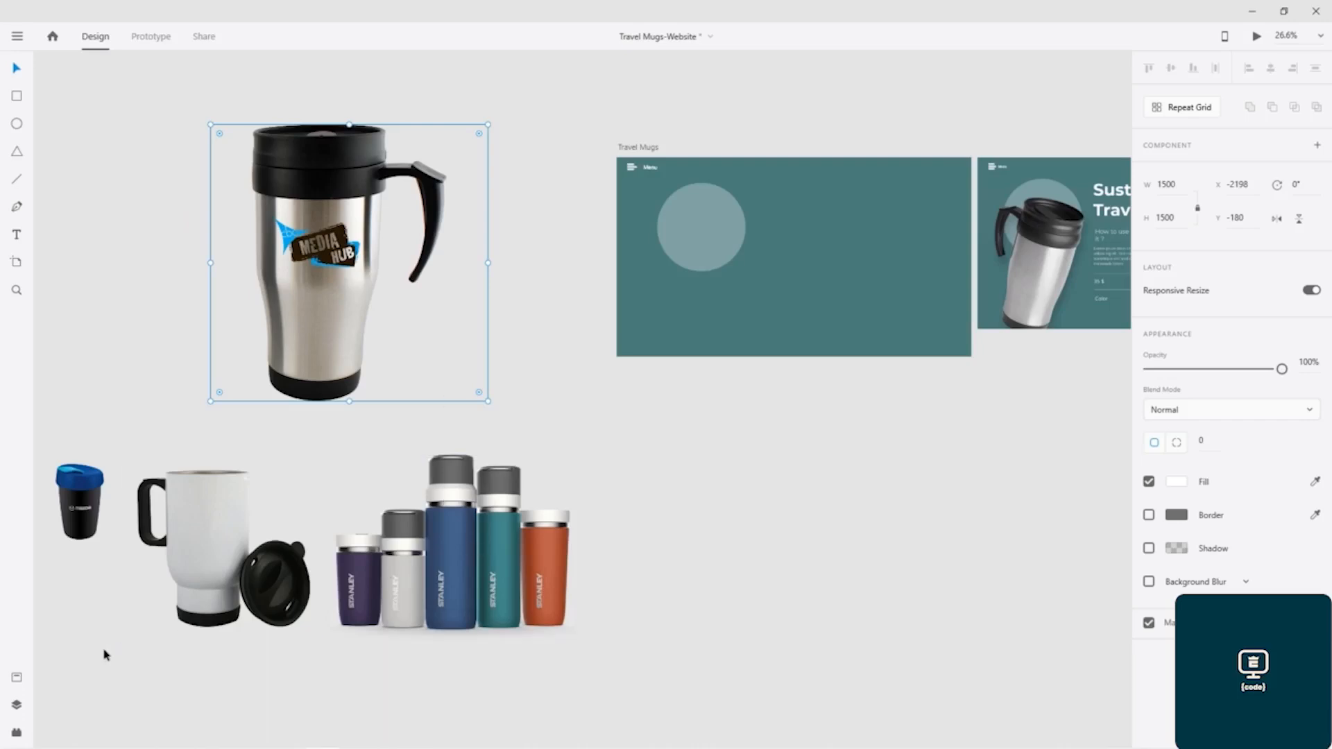
{"action": "left_click_drag", "start_coordinate": [65, 676], "coordinate": [301, 294]}
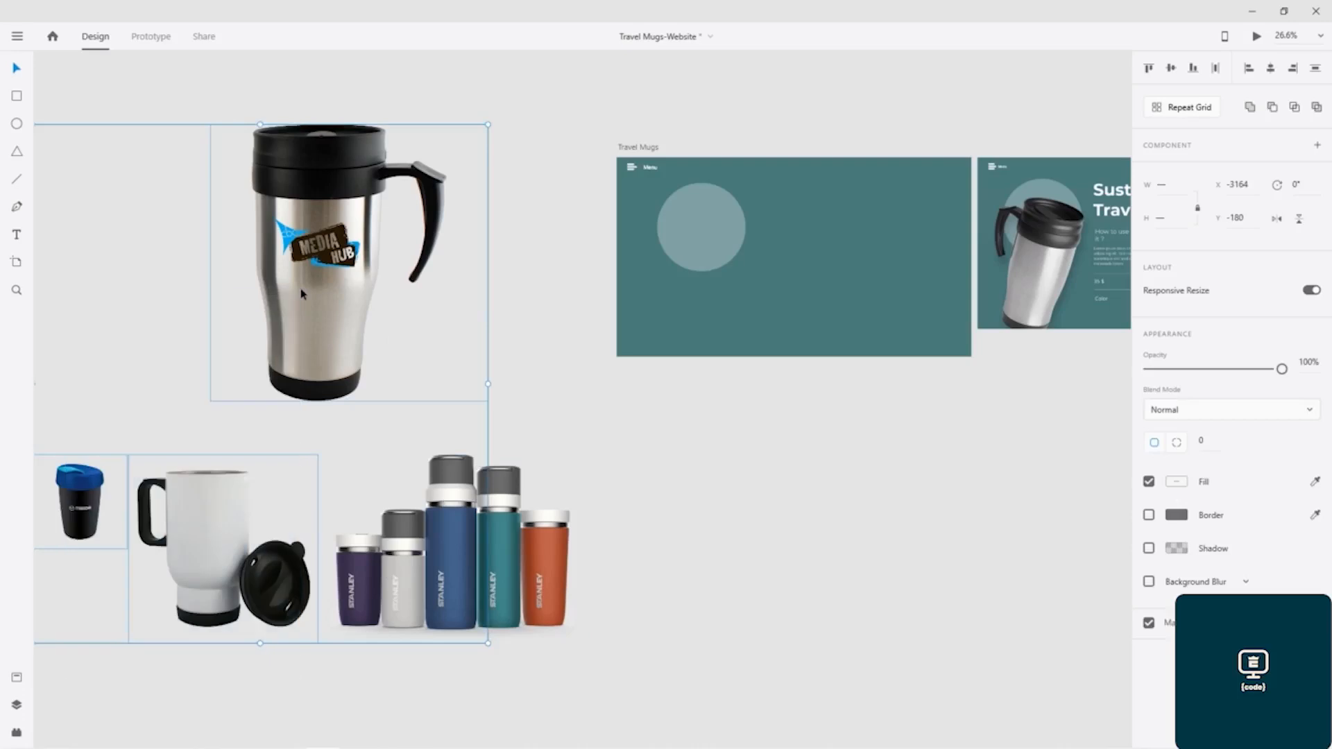
{"action": "key", "text": "Delete"}
- Place the Stanley bottles image on the Travel Mugs artboard, shrink it to about 756 × 537 px and shift it down over the circle
{"action": "left_click_drag", "start_coordinate": [466, 572], "coordinate": [767, 291]}
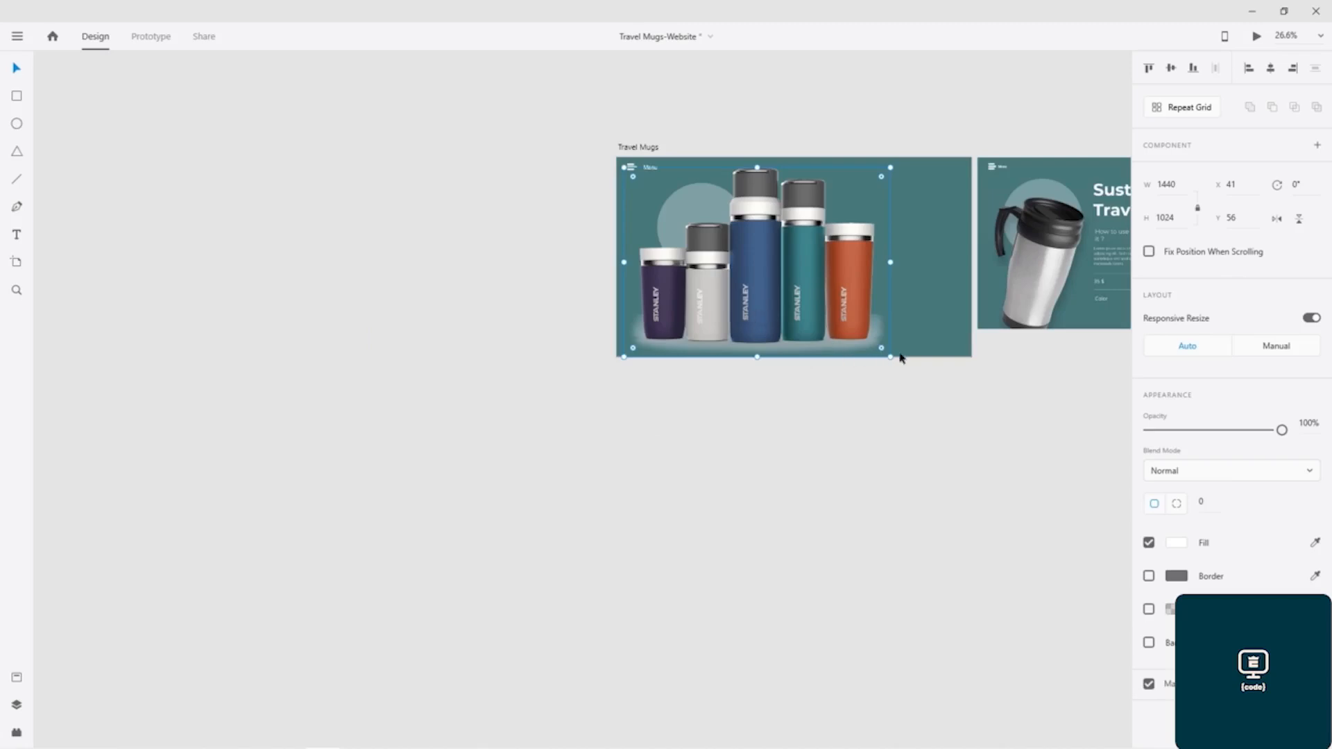
{"action": "left_click_drag", "start_coordinate": [890, 356], "coordinate": [764, 267]}
{"action": "left_click_drag", "start_coordinate": [693, 202], "coordinate": [718, 254]}
{"action": "scroll", "coordinate": [725, 316], "scroll_direction": "up", "scroll_amount": 3, "text": "ctrl"}
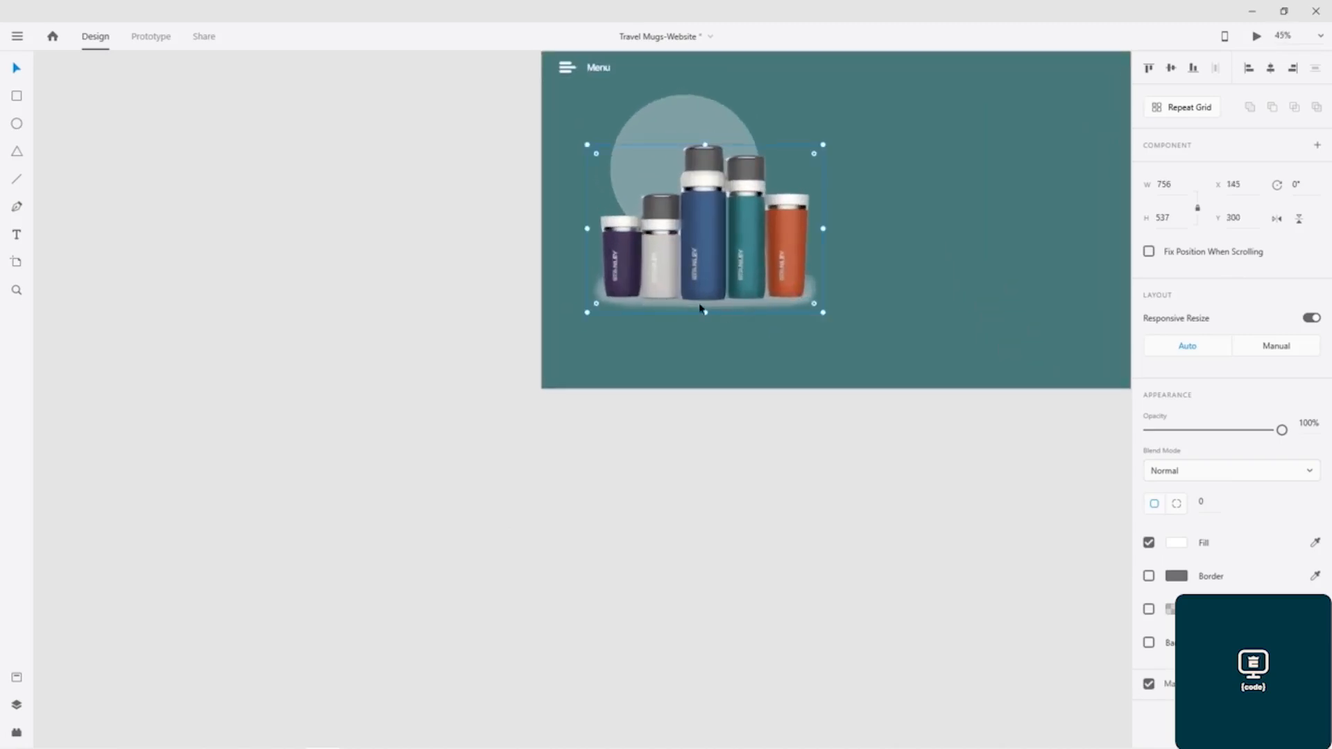
- Undo the bottle image's placement and resizing and the deletion of the mug images
{"action": "key", "text": "ctrl+z"}
{"action": "key", "text": "ctrl+z"}
{"action": "key", "text": "ctrl+z"}
{"action": "key", "text": "ctrl+z"}
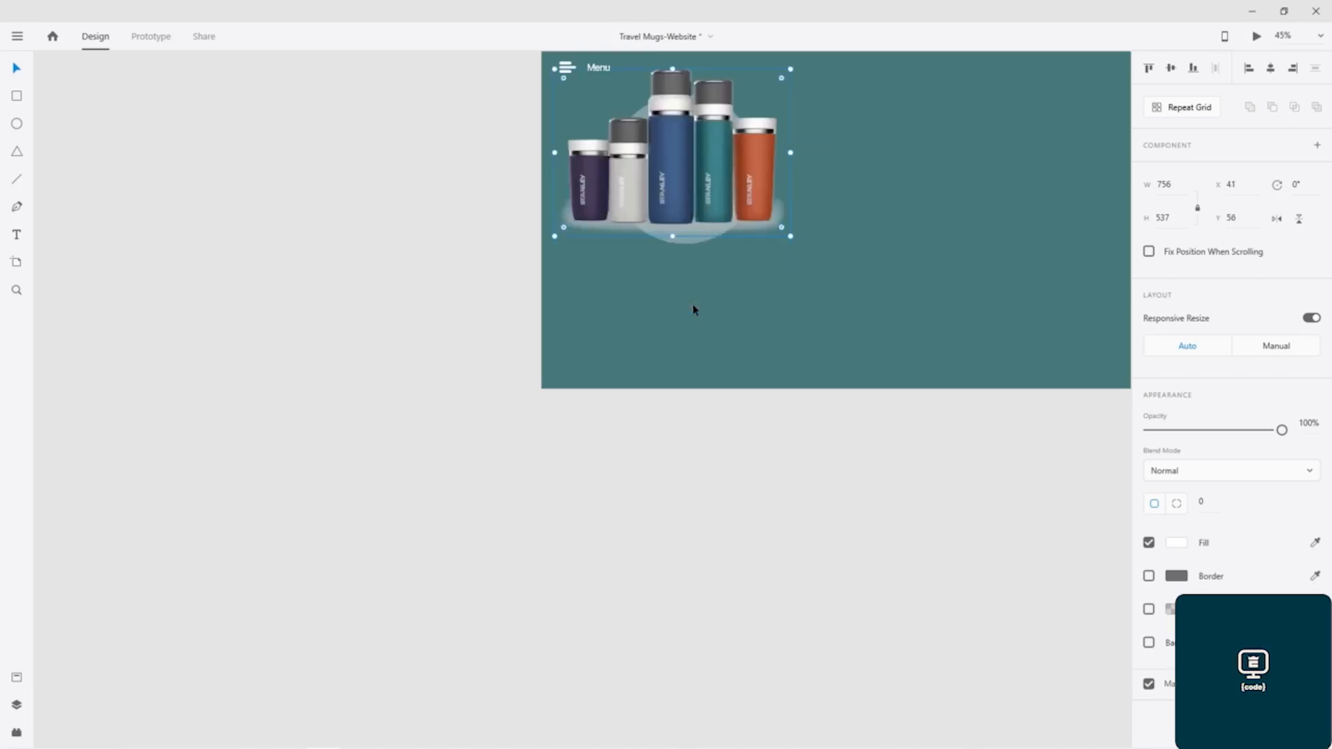
{"action": "scroll", "coordinate": [409, 394], "scroll_direction": "down", "scroll_amount": 3, "text": "ctrl"}
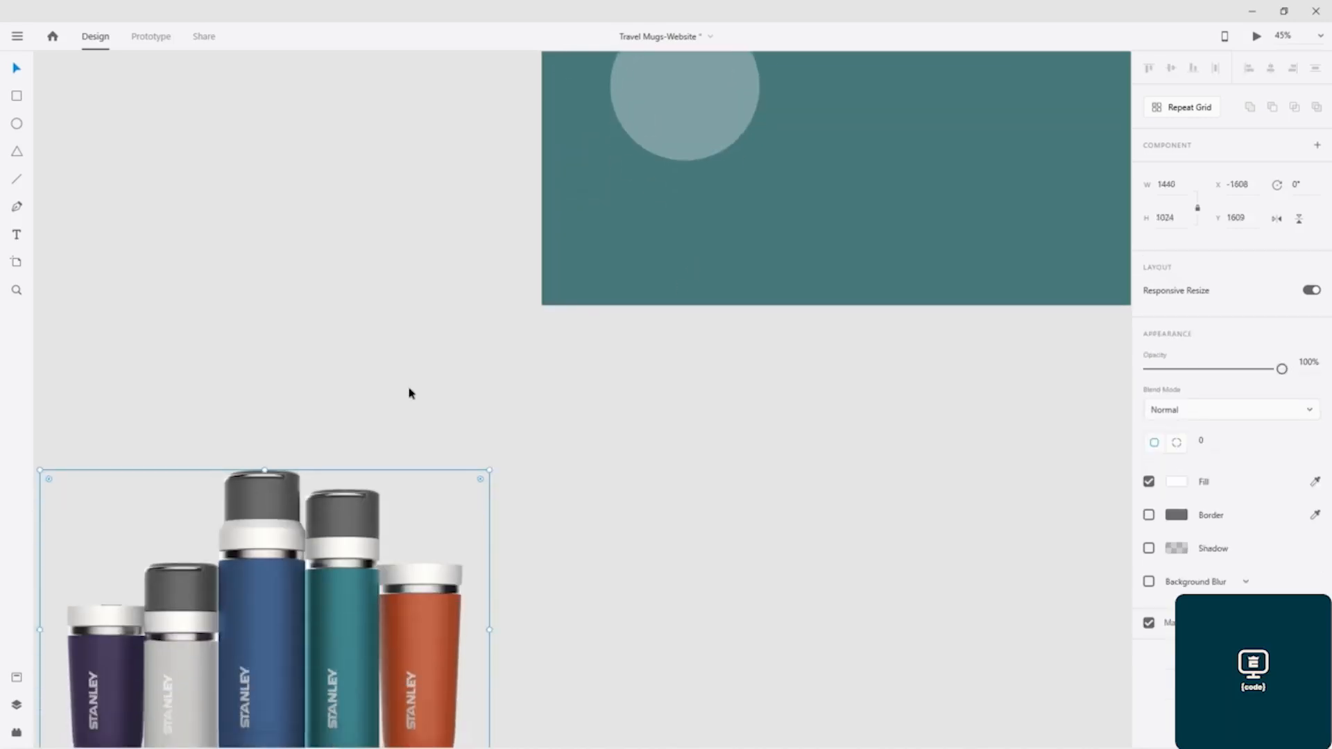
{"action": "left_click_drag", "start_coordinate": [507, 458], "coordinate": [690, 452]}
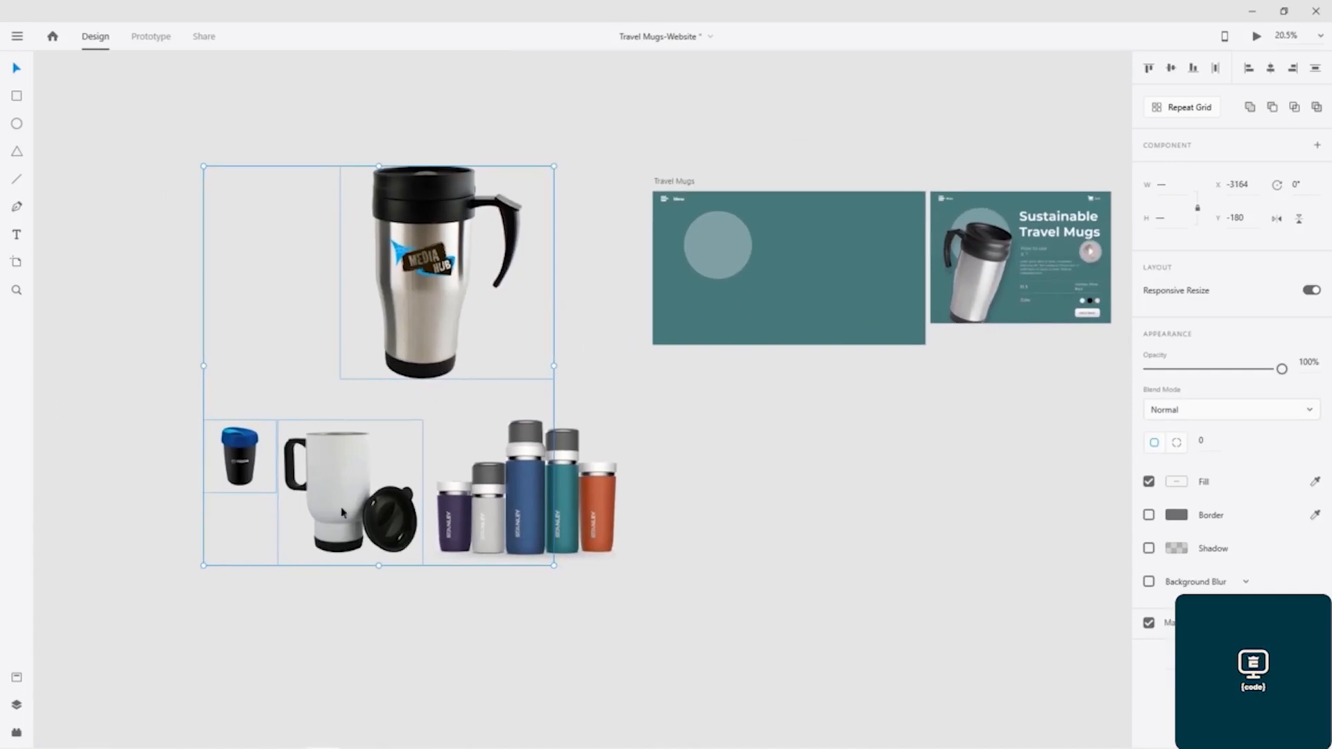
- Move the white mug image with the black lid onto the Travel Mugs artboard and delete the other product images beside it
{"action": "left_click", "coordinate": [300, 506]}
{"action": "left_click", "coordinate": [334, 483]}
{"action": "left_click_drag", "start_coordinate": [334, 482], "coordinate": [726, 269]}
{"action": "left_click_drag", "start_coordinate": [563, 617], "coordinate": [248, 212]}
{"action": "key", "text": "Delete"}
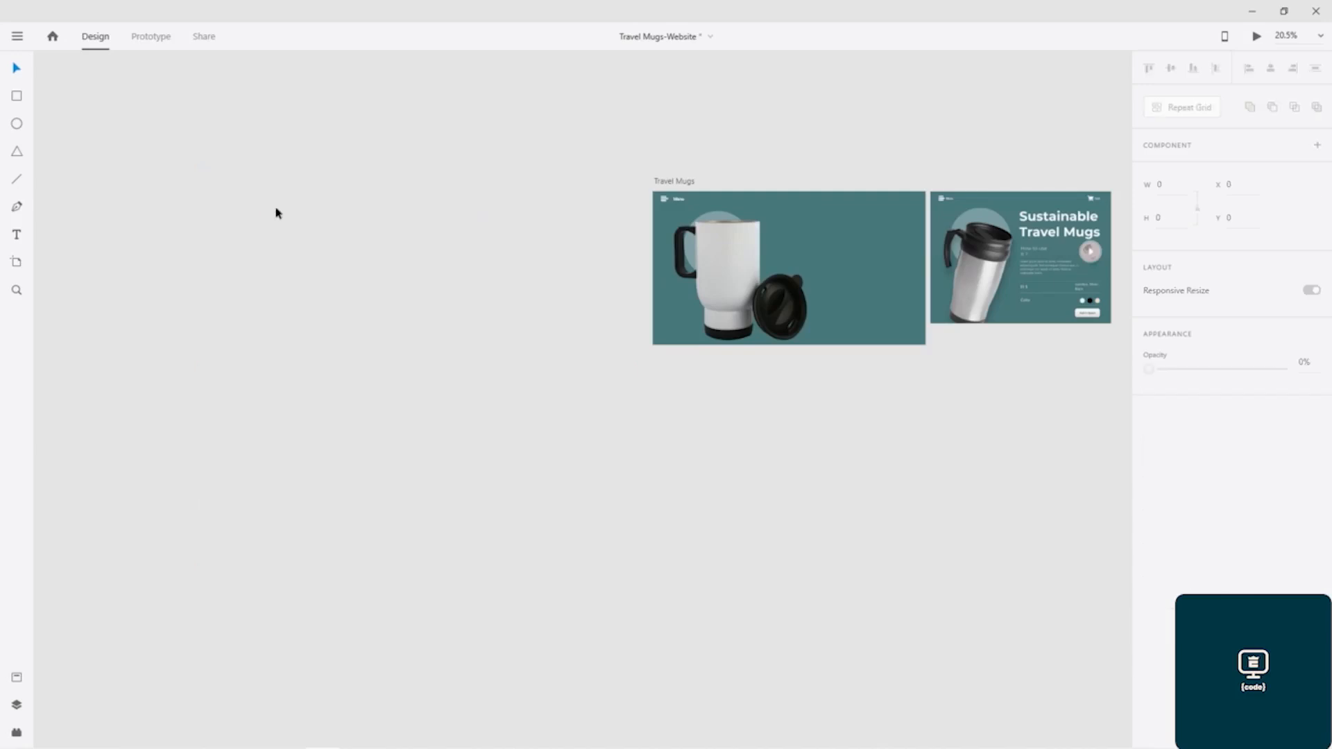
- Shrink the white mug image proportionally to about 884 × 884 px
{"action": "left_click_drag", "start_coordinate": [828, 160], "coordinate": [454, 152]}
{"action": "scroll", "coordinate": [291, 273], "scroll_direction": "up", "scroll_amount": 2}
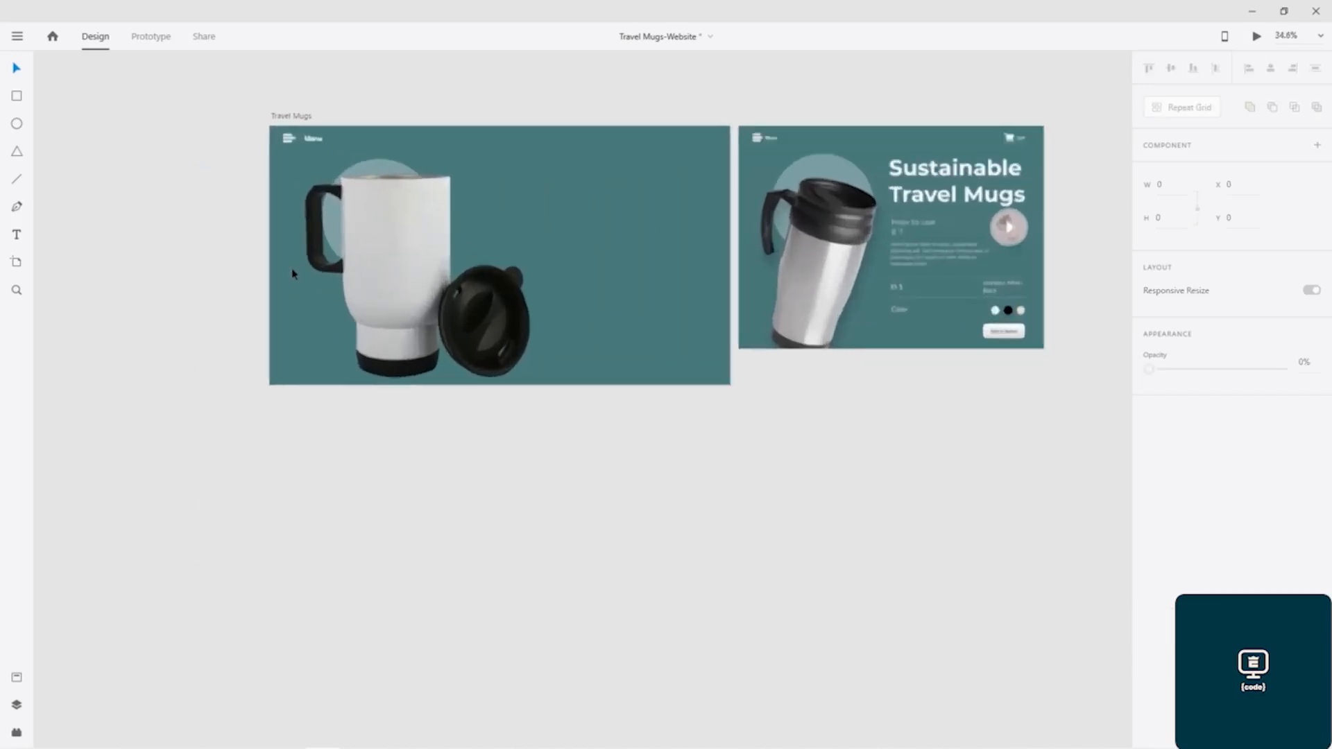
{"action": "scroll", "coordinate": [303, 273], "scroll_direction": "up", "scroll_amount": 2}
{"action": "left_click_drag", "start_coordinate": [747, 129], "coordinate": [586, 227]}
{"action": "left_click", "coordinate": [408, 364]}
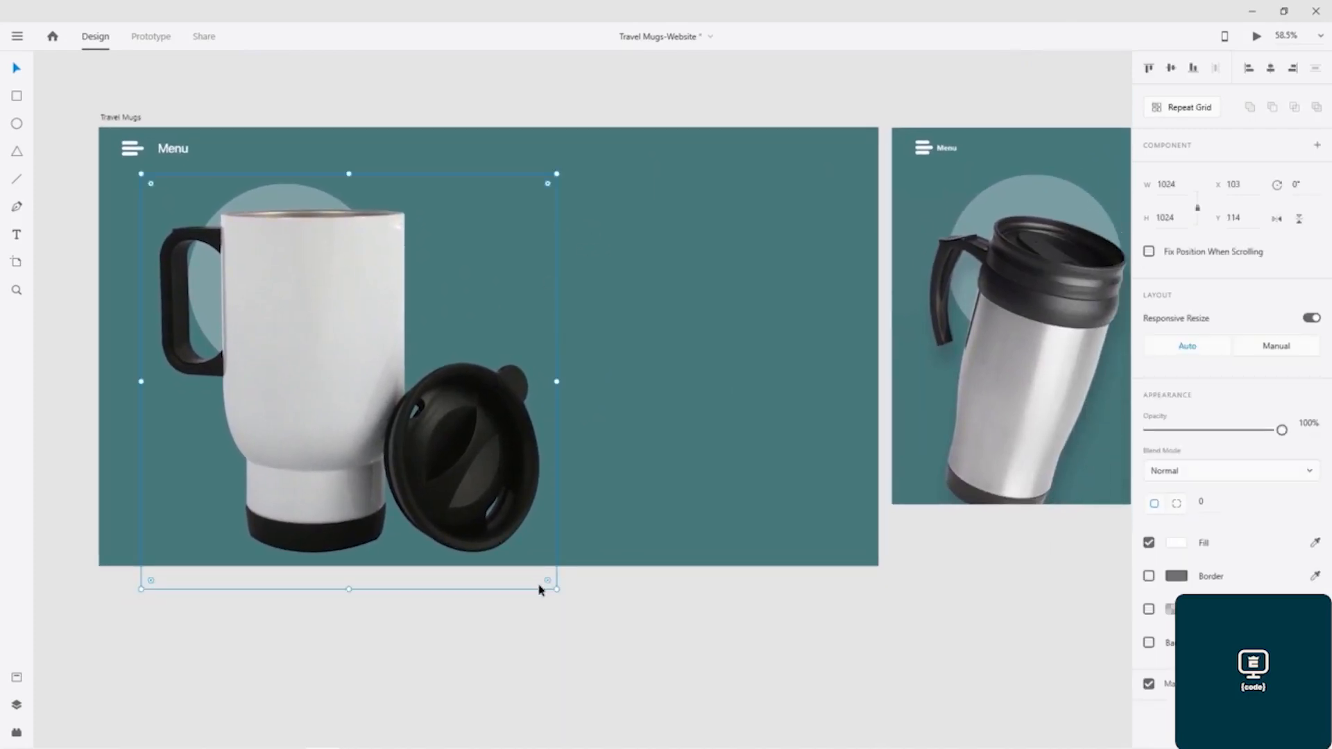
{"action": "left_click_drag", "start_coordinate": [555, 588], "coordinate": [499, 532]}
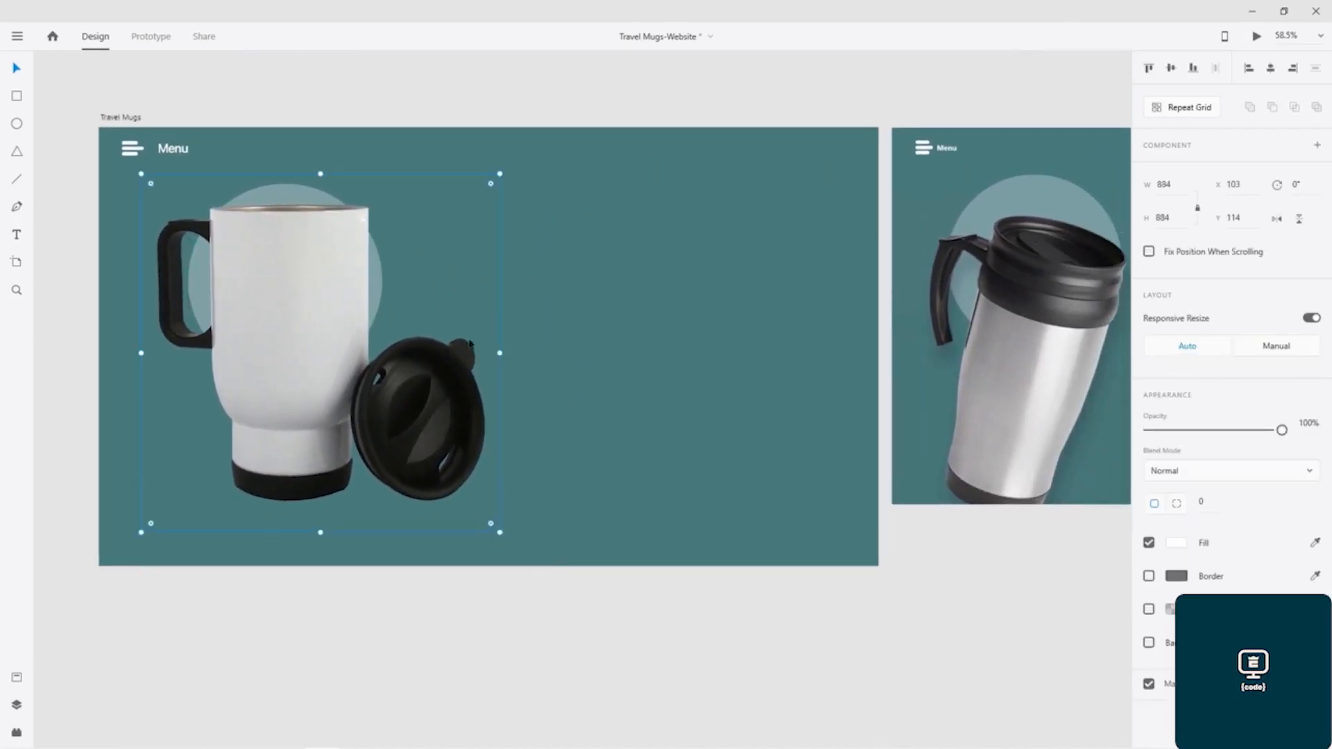
- Rotate the white mug image 22° clockwise and move it down so its lid overlaps the artboard's lower edge
{"action": "left_click_drag", "start_coordinate": [507, 168], "coordinate": [579, 241]}
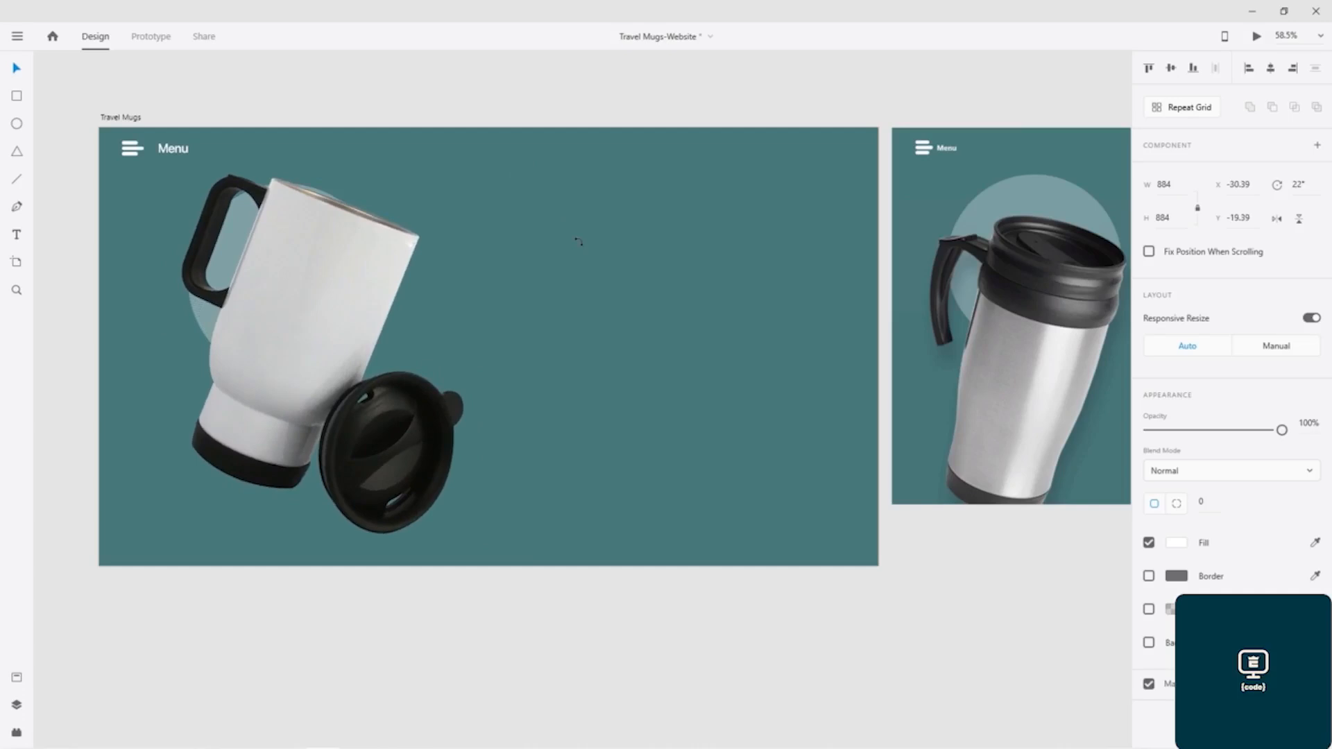
{"action": "left_click_drag", "start_coordinate": [323, 291], "coordinate": [297, 372]}
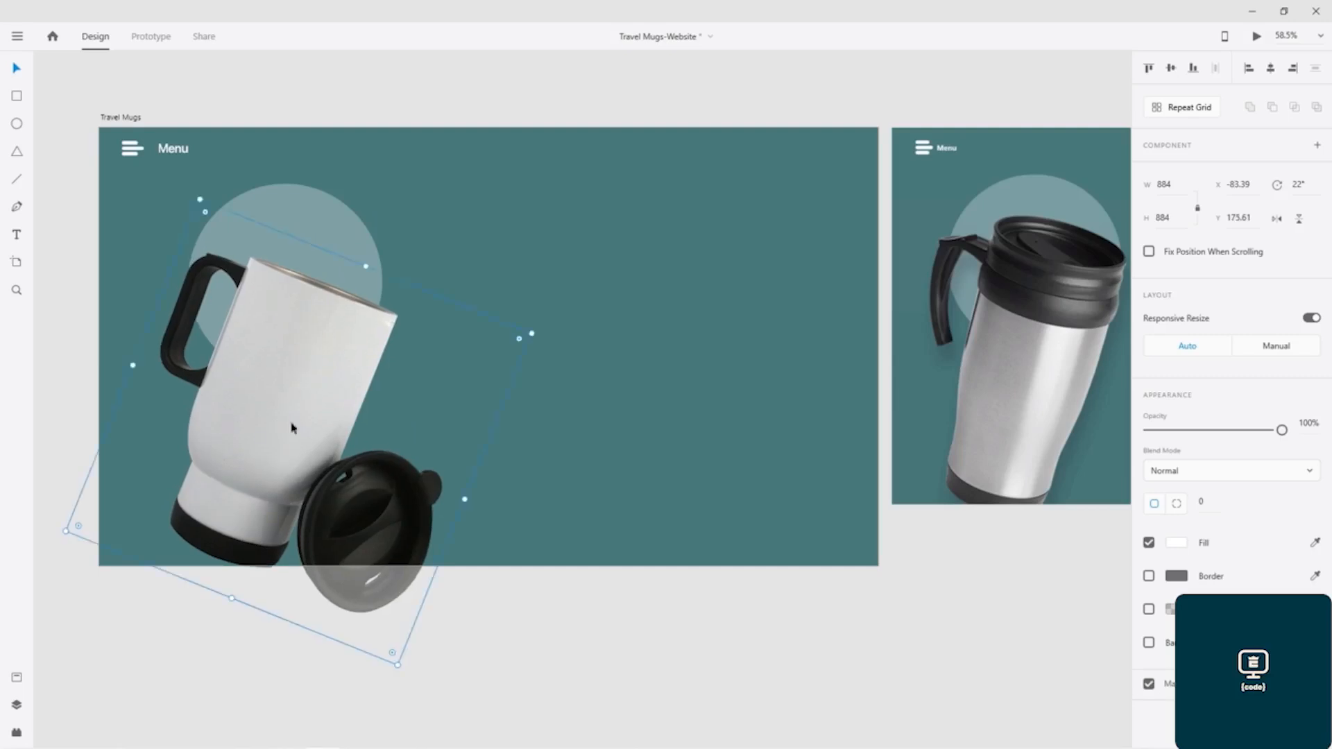
{"action": "left_click", "coordinate": [564, 664]}
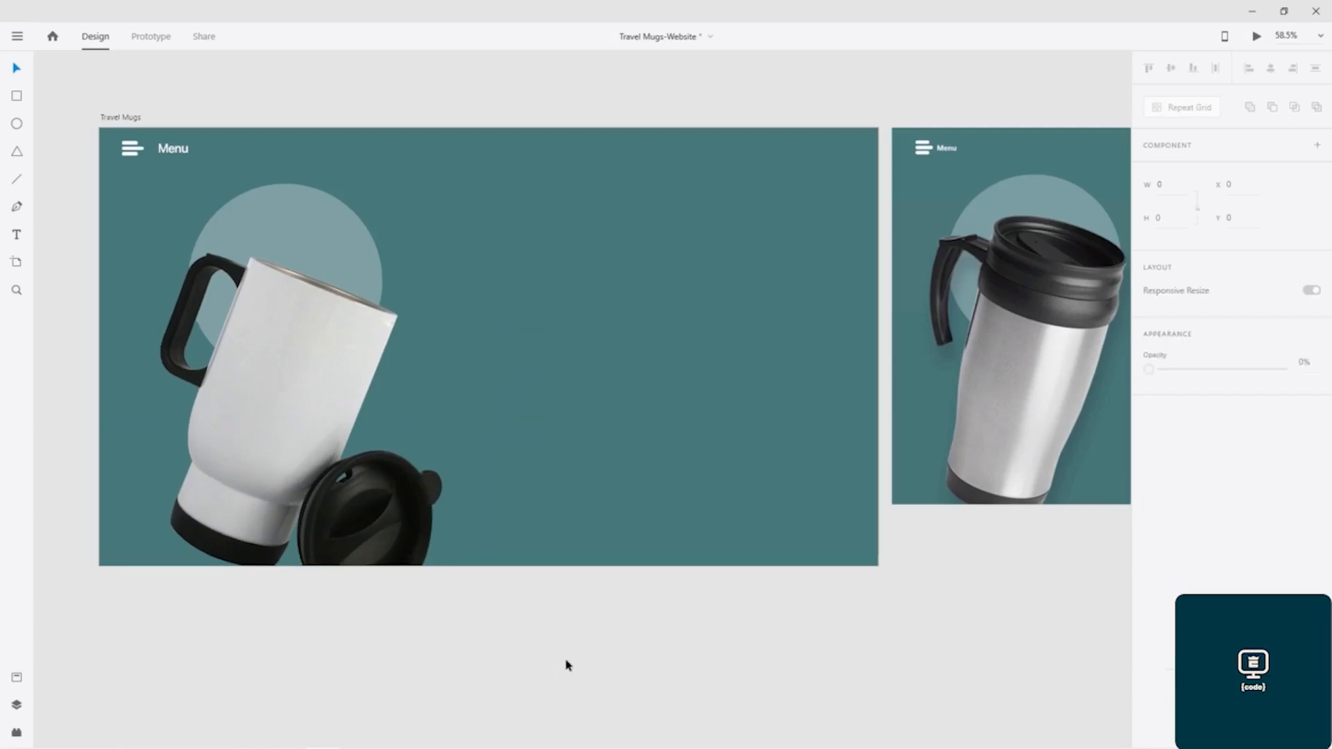
- Nudge the "Menu" text closer to the three-bar icon and set its font size to 20
{"action": "left_click_drag", "start_coordinate": [811, 270], "coordinate": [758, 250]}
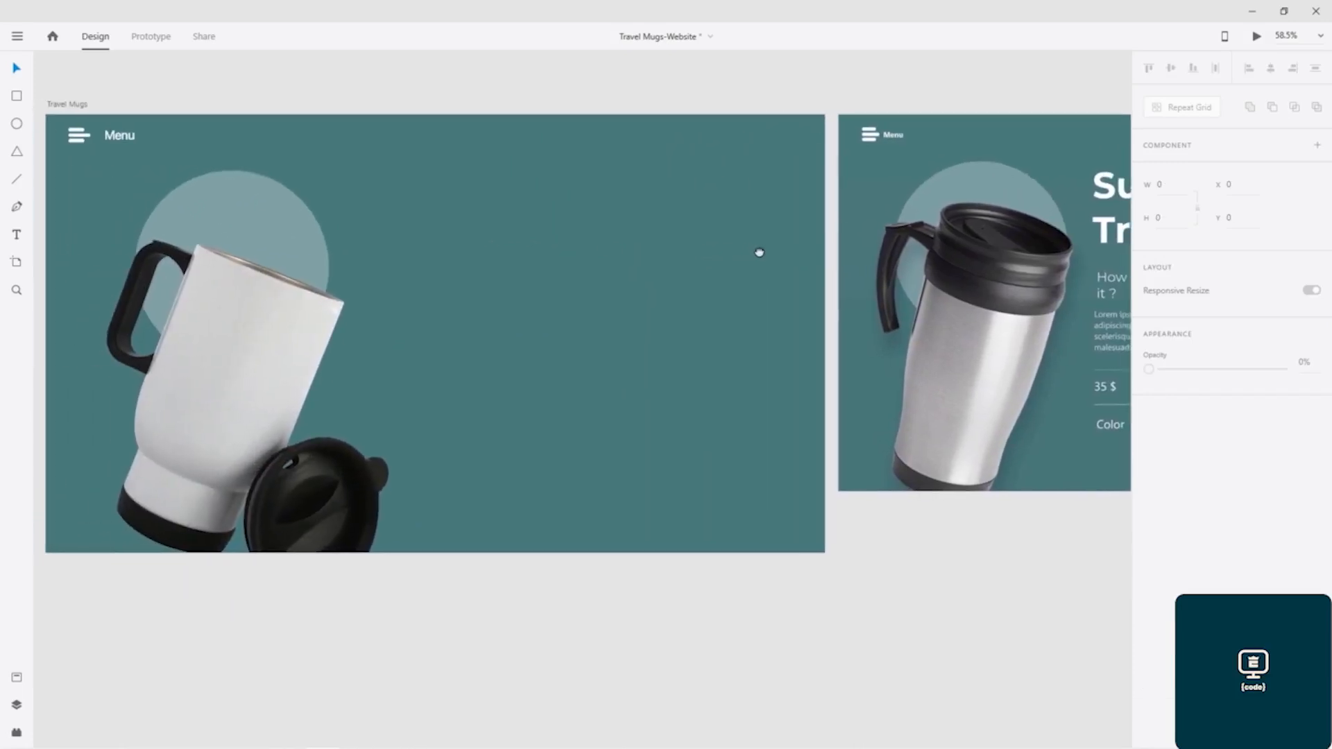
{"action": "left_click", "coordinate": [125, 135]}
{"action": "left_click_drag", "start_coordinate": [124, 135], "coordinate": [123, 140]}
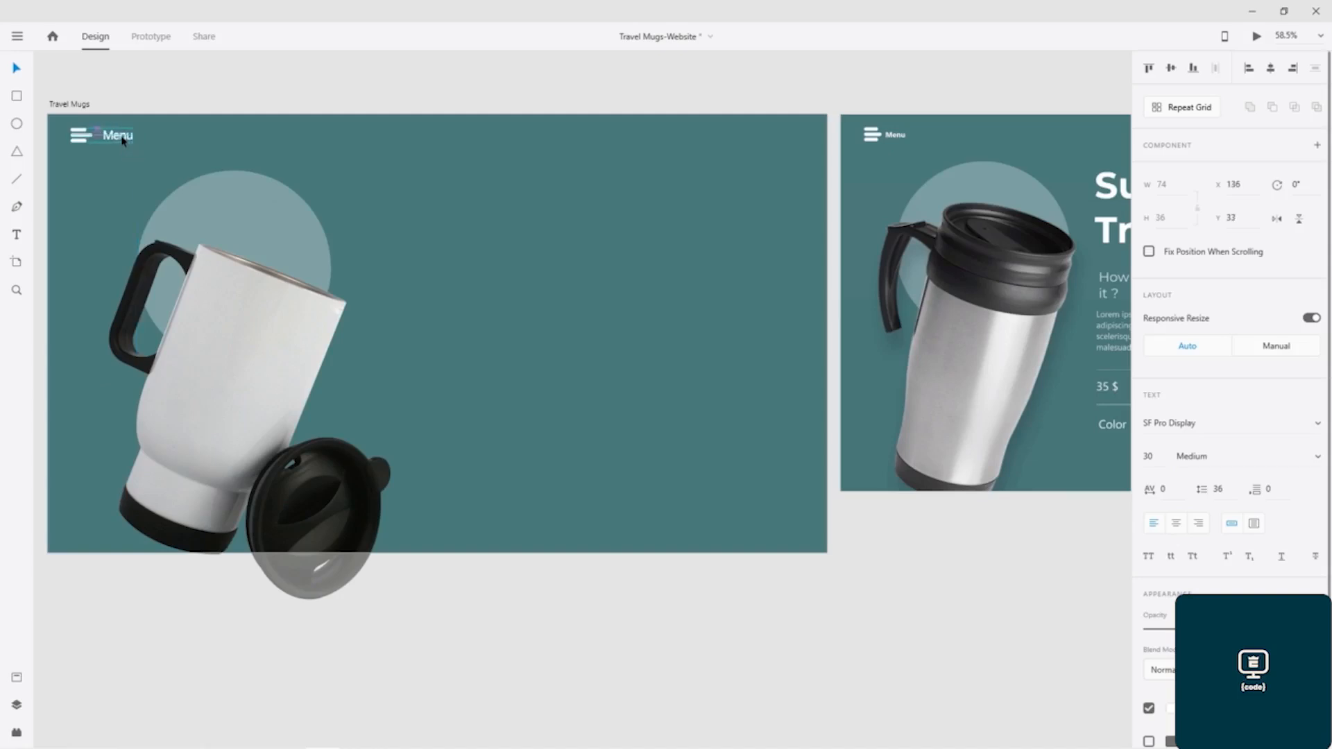
{"action": "double_click", "coordinate": [122, 140]}
{"action": "left_click", "coordinate": [1152, 457]}
{"action": "type", "text": "20"}
{"action": "key", "text": "Return"}
- Reposition the smaller "Menu" text so it lines up vertically with the three-bar icon
{"action": "scroll", "coordinate": [107, 161], "scroll_direction": "up", "scroll_amount": 5}
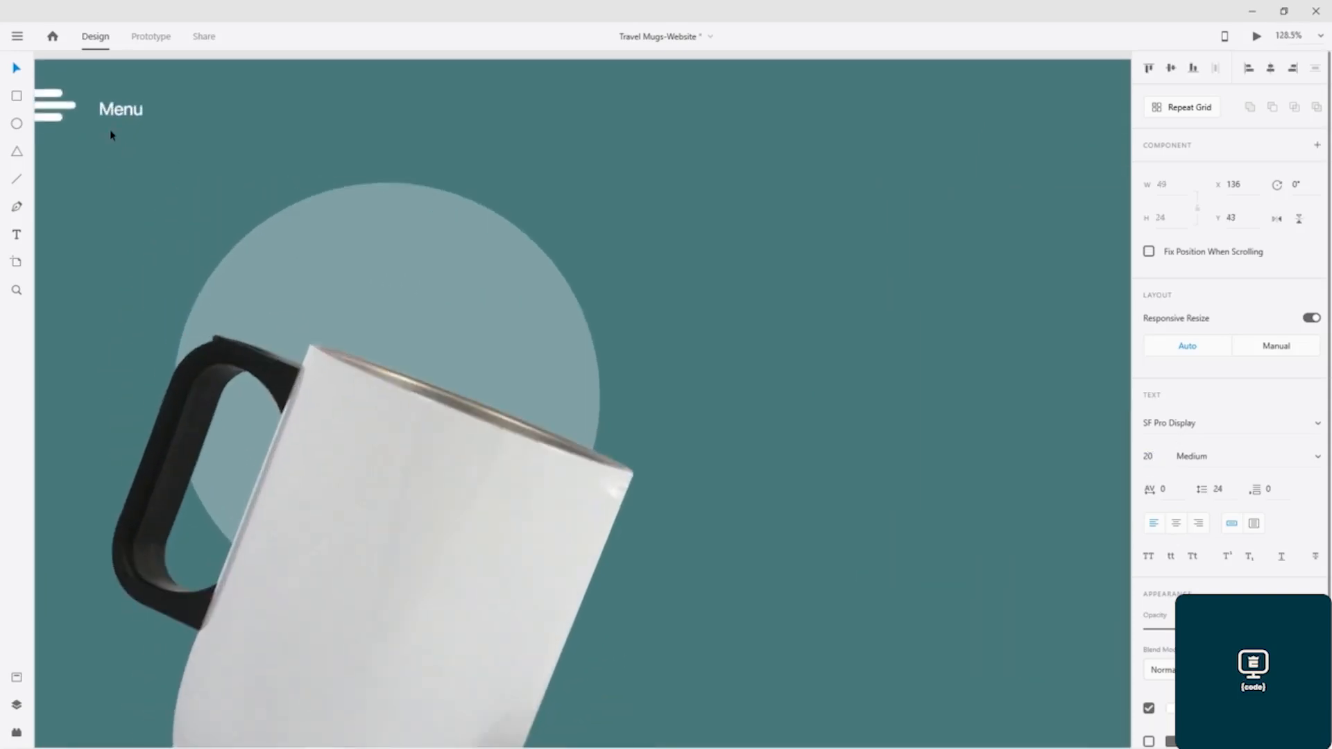
{"action": "left_click_drag", "start_coordinate": [118, 120], "coordinate": [133, 114]}
{"action": "left_click", "coordinate": [267, 132]}
{"action": "scroll", "coordinate": [268, 132], "scroll_direction": "down", "scroll_amount": 3}
{"action": "scroll", "coordinate": [450, 179], "scroll_direction": "down", "scroll_amount": 5}
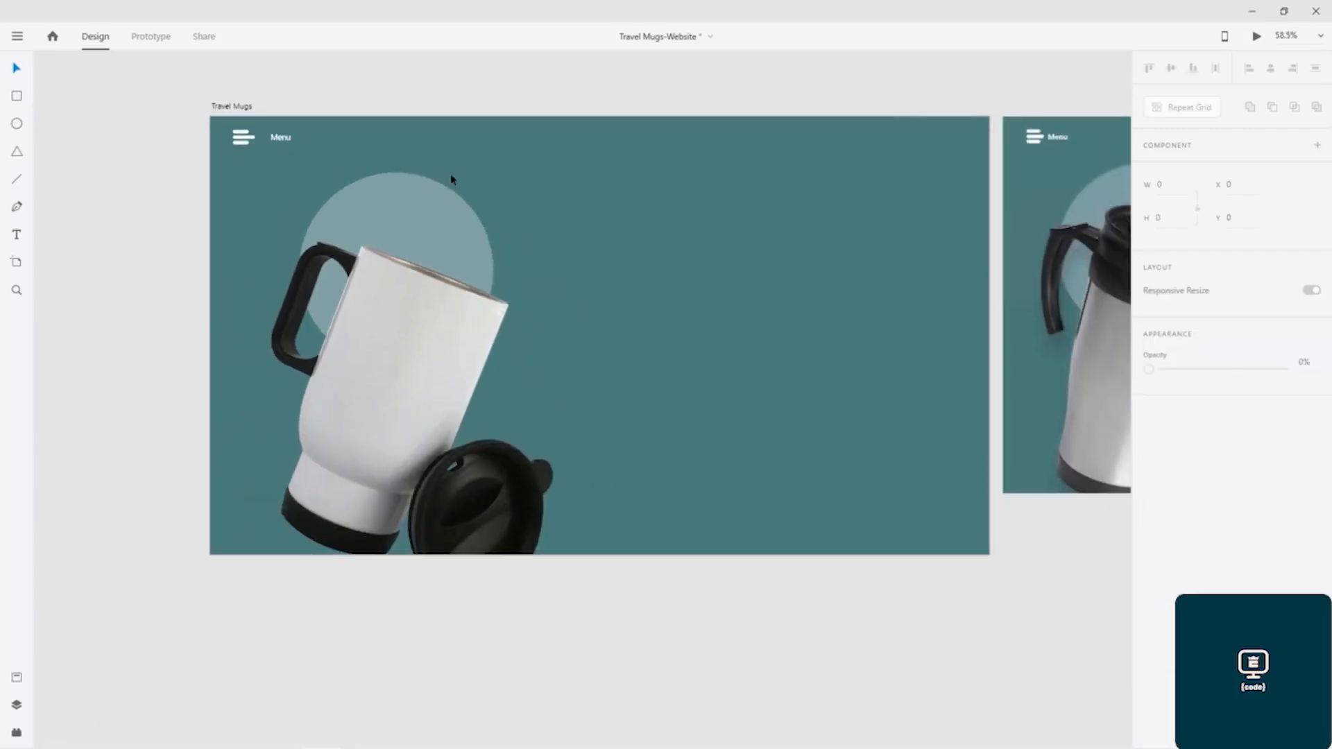
- Move the "Menu" text to the artboard's upper-right corner and change its wording to "Card"
{"action": "scroll", "coordinate": [814, 203], "scroll_direction": "right", "scroll_amount": 5}
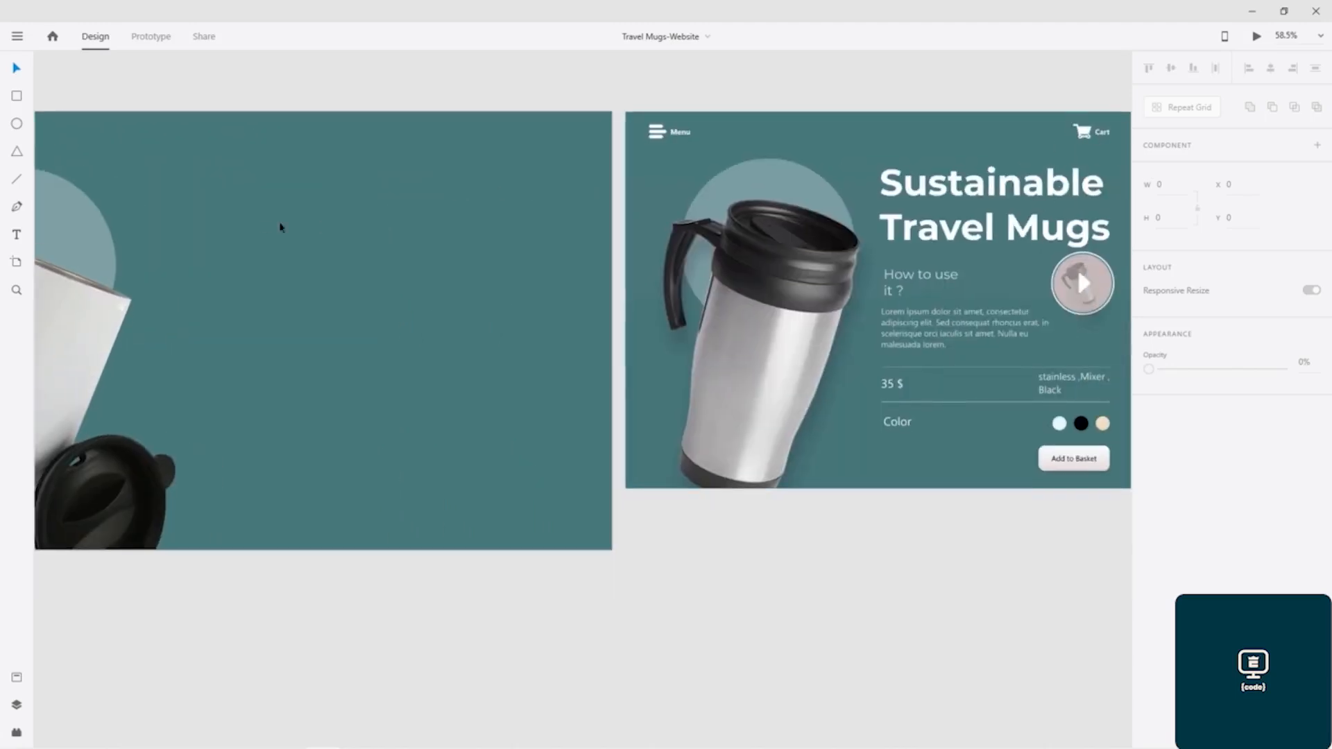
{"action": "scroll", "coordinate": [446, 268], "scroll_direction": "left", "scroll_amount": 5}
{"action": "left_click", "coordinate": [128, 165]}
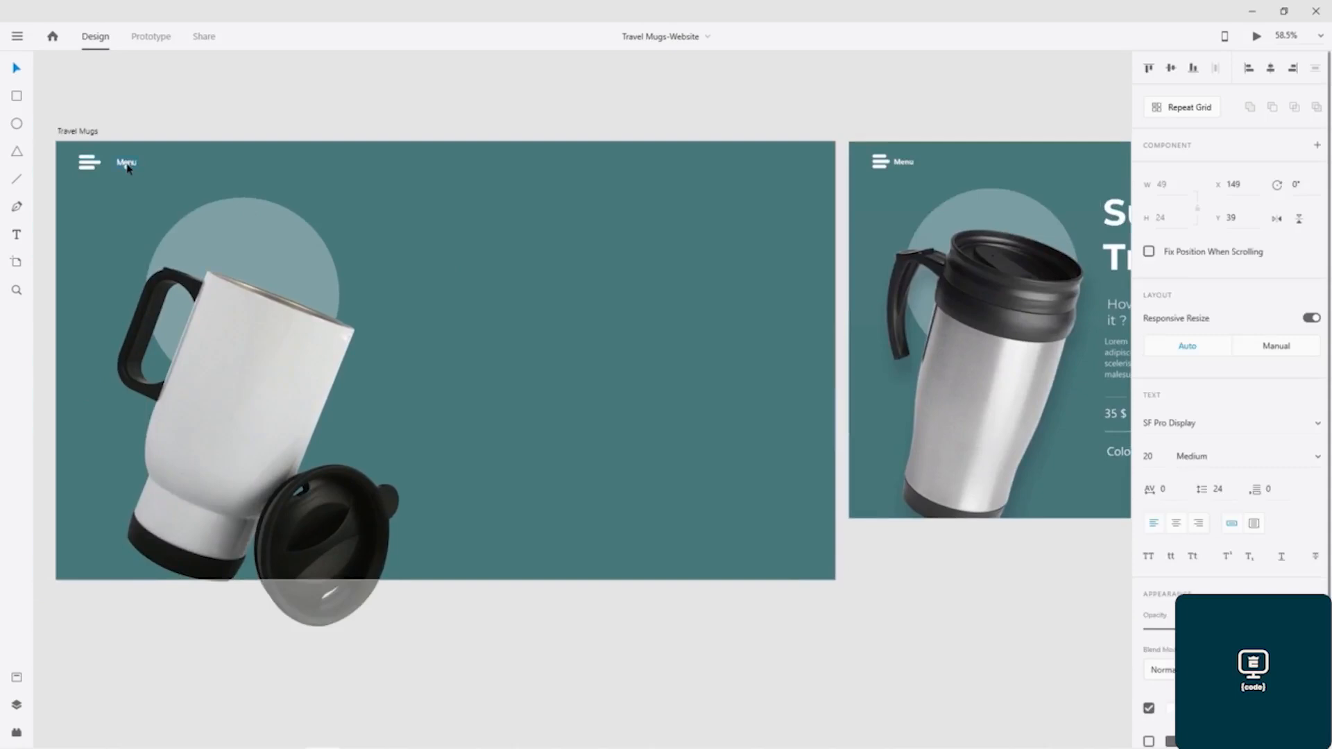
{"action": "left_click_drag", "start_coordinate": [128, 165], "coordinate": [807, 167]}
{"action": "double_click", "coordinate": [809, 165]}
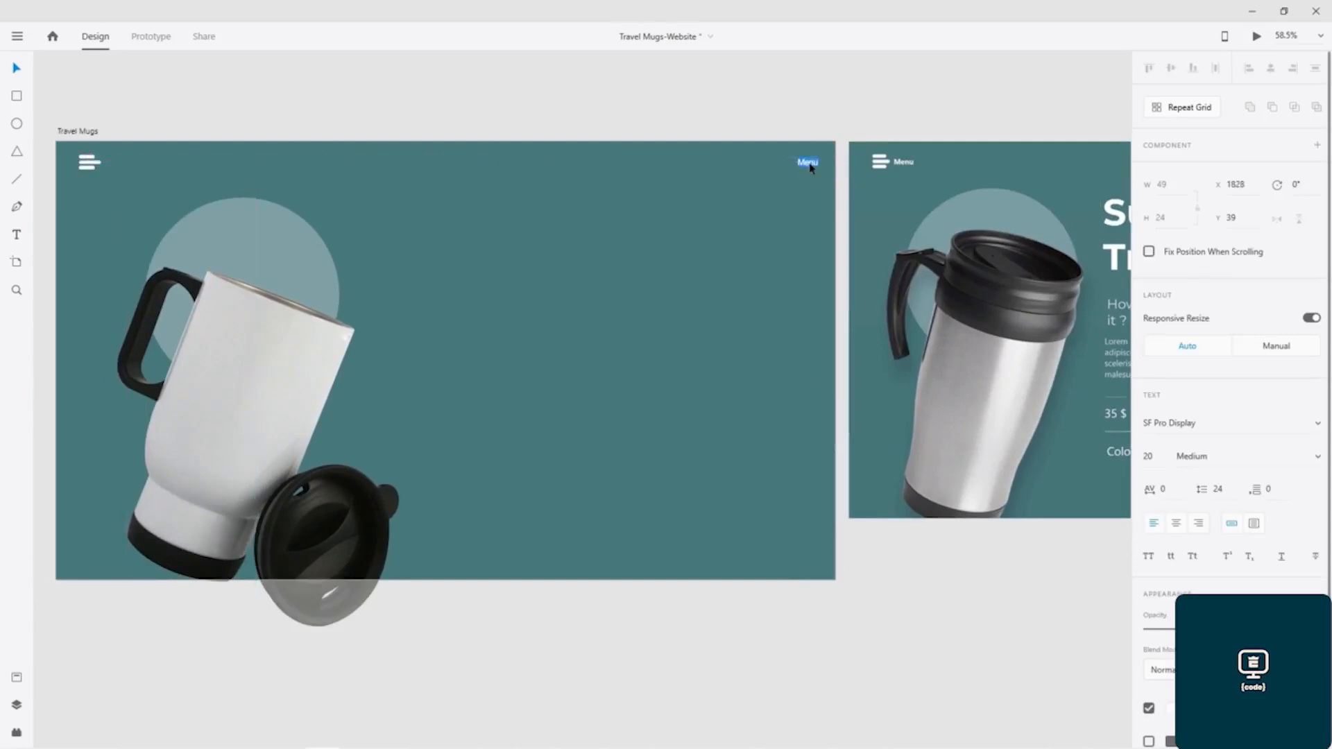
{"action": "type", "text": "Card"}
{"action": "key", "text": "Escape"}
{"action": "left_click", "coordinate": [778, 279]}
{"action": "left_click_drag", "start_coordinate": [793, 268], "coordinate": [510, 265]}
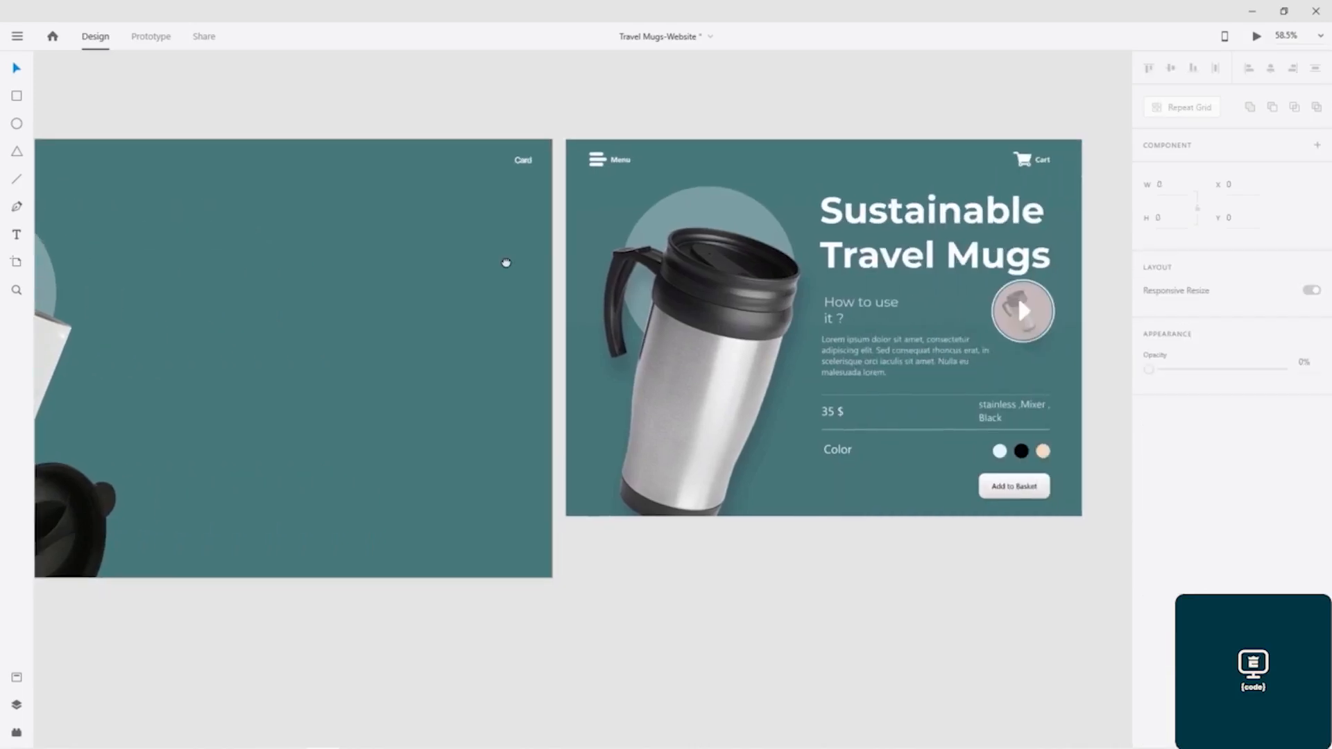
{"action": "left_click_drag", "start_coordinate": [425, 259], "coordinate": [700, 235]}
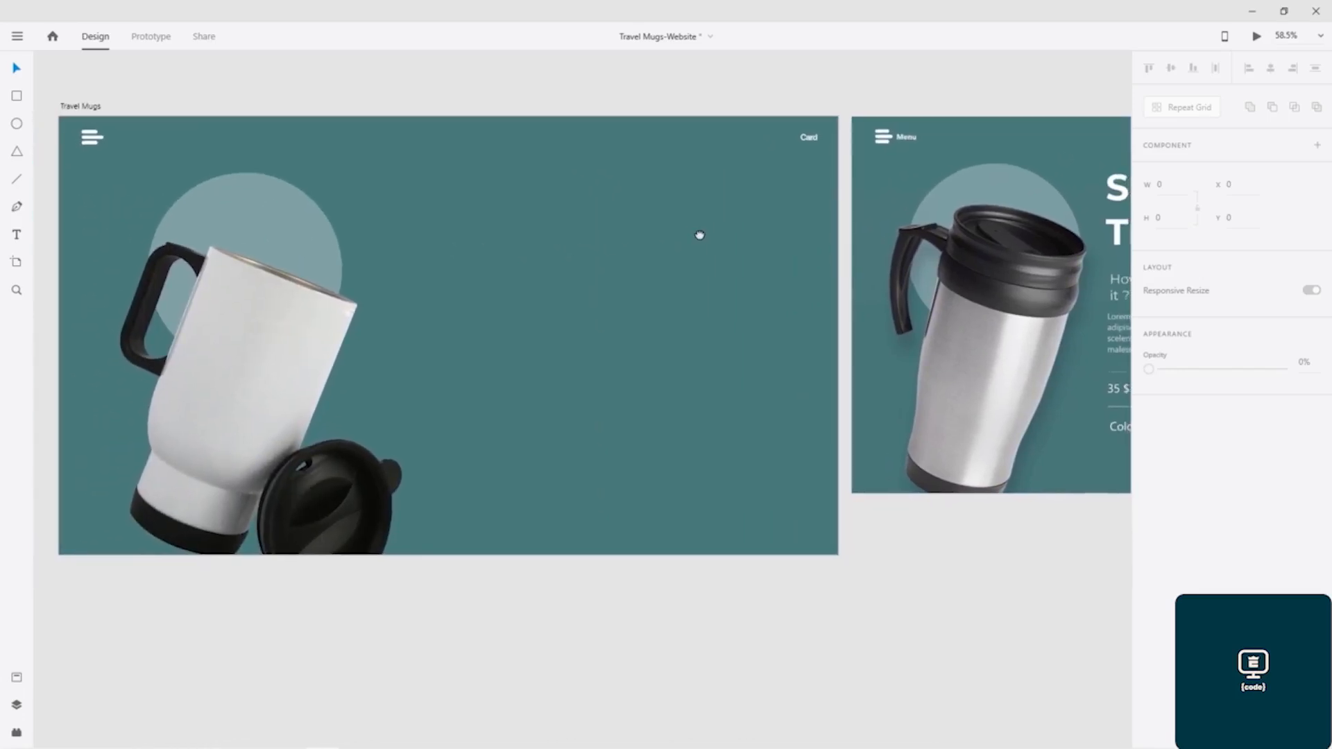
- Switch to the Icons8 icon library and search the iOS icons for "Buy"
{"action": "key", "text": "alt+Tab"}
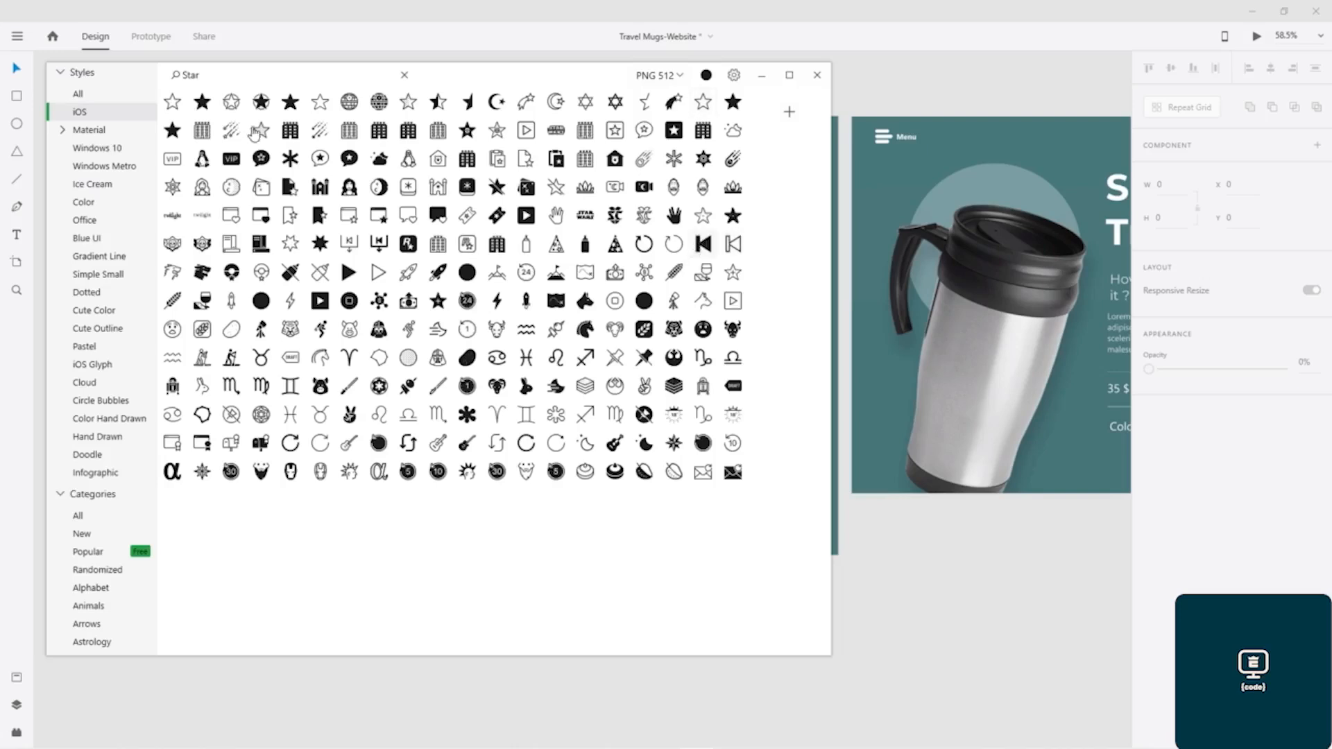
{"action": "left_click_drag", "start_coordinate": [216, 81], "coordinate": [157, 77]}
{"action": "type", "text": "By"}
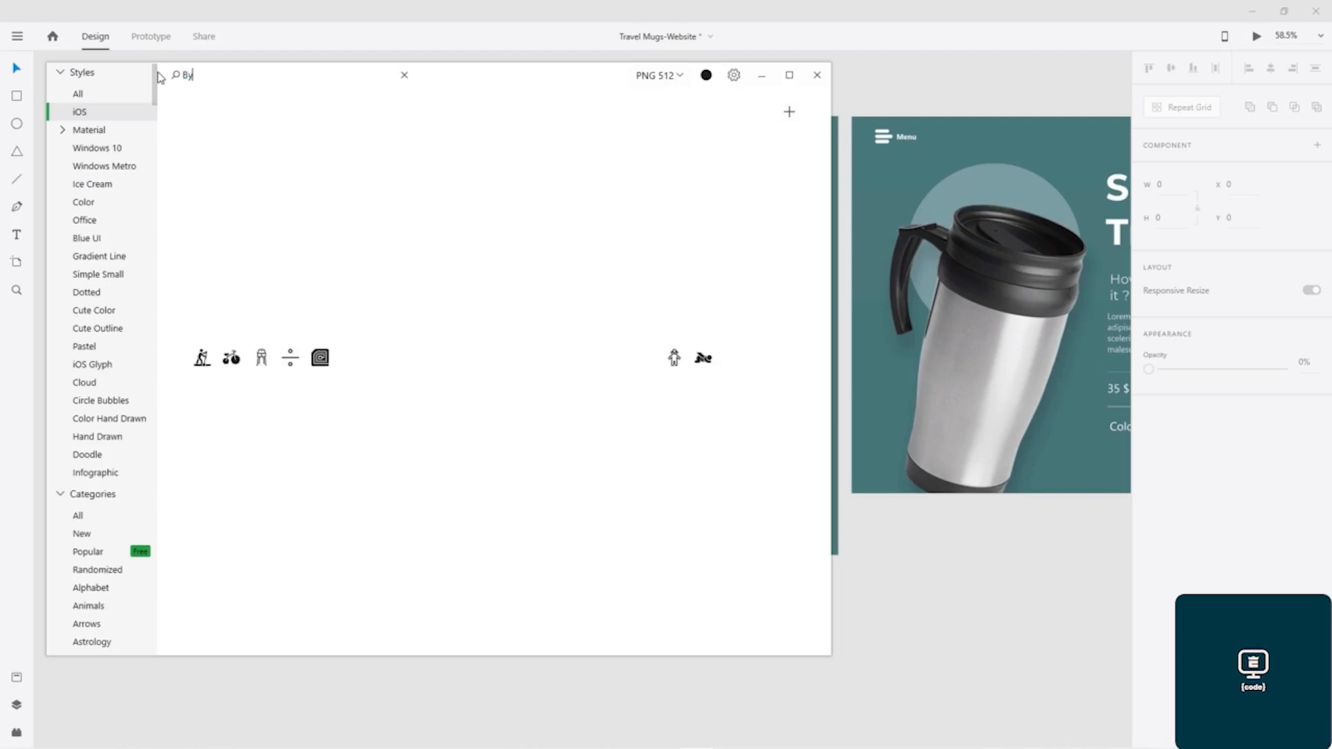
{"action": "type", "text": "e"}
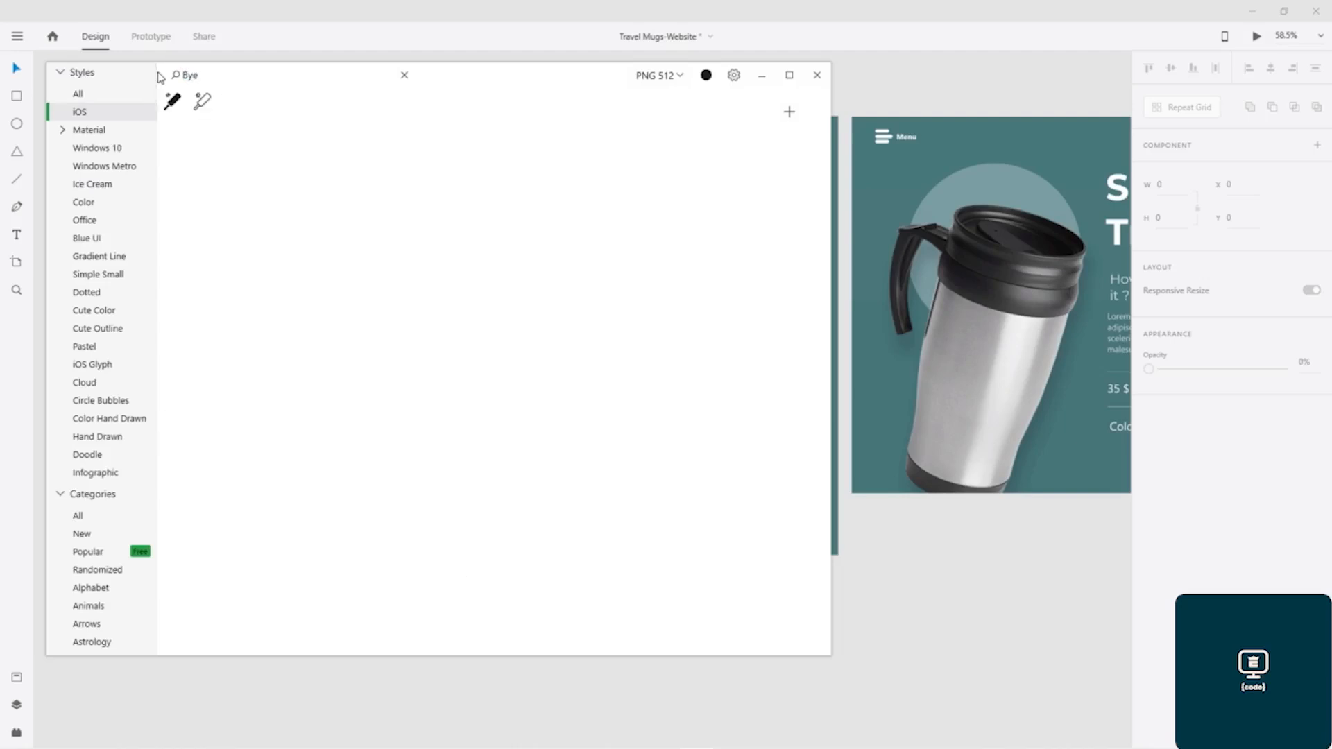
{"action": "key", "text": "BackSpace"}
{"action": "type", "text": "ue"}
{"action": "key", "text": "BackSpace"}
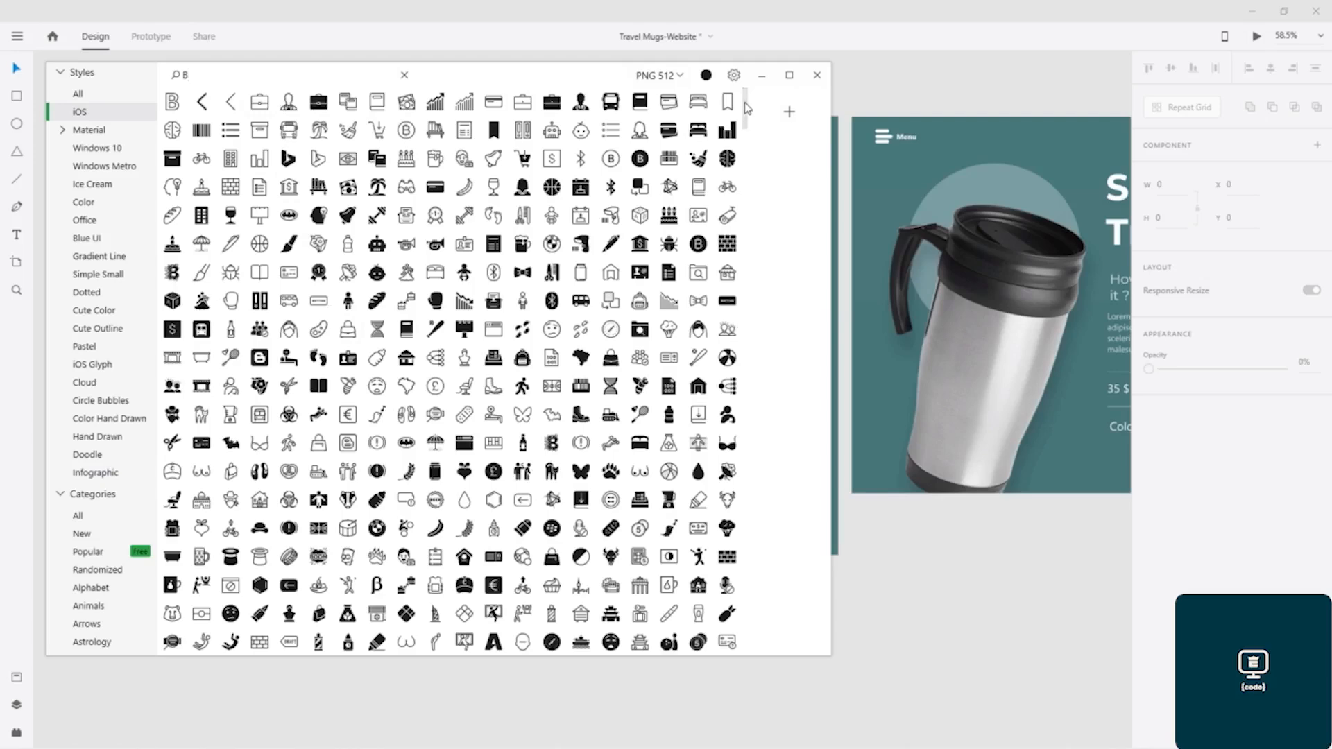
{"action": "left_click_drag", "start_coordinate": [746, 108], "coordinate": [744, 114]}
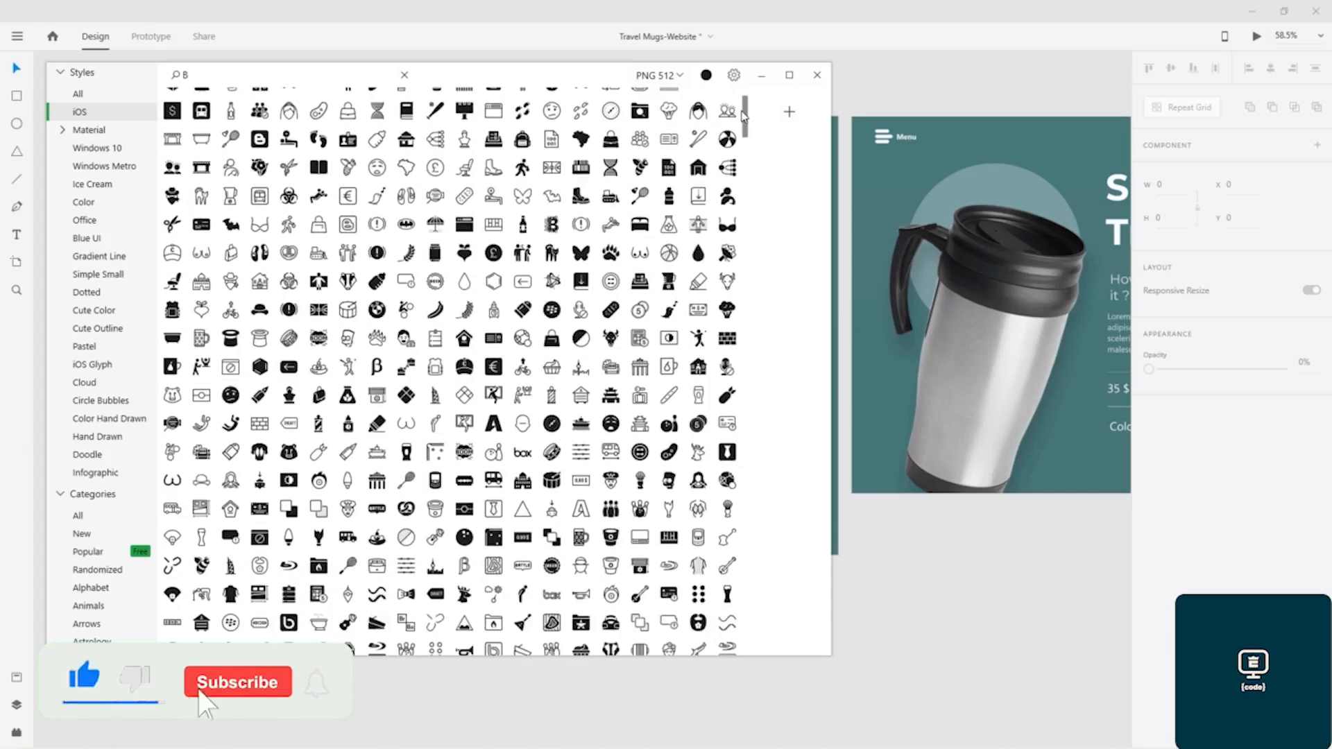
{"action": "left_click_drag", "start_coordinate": [743, 114], "coordinate": [746, 90]}
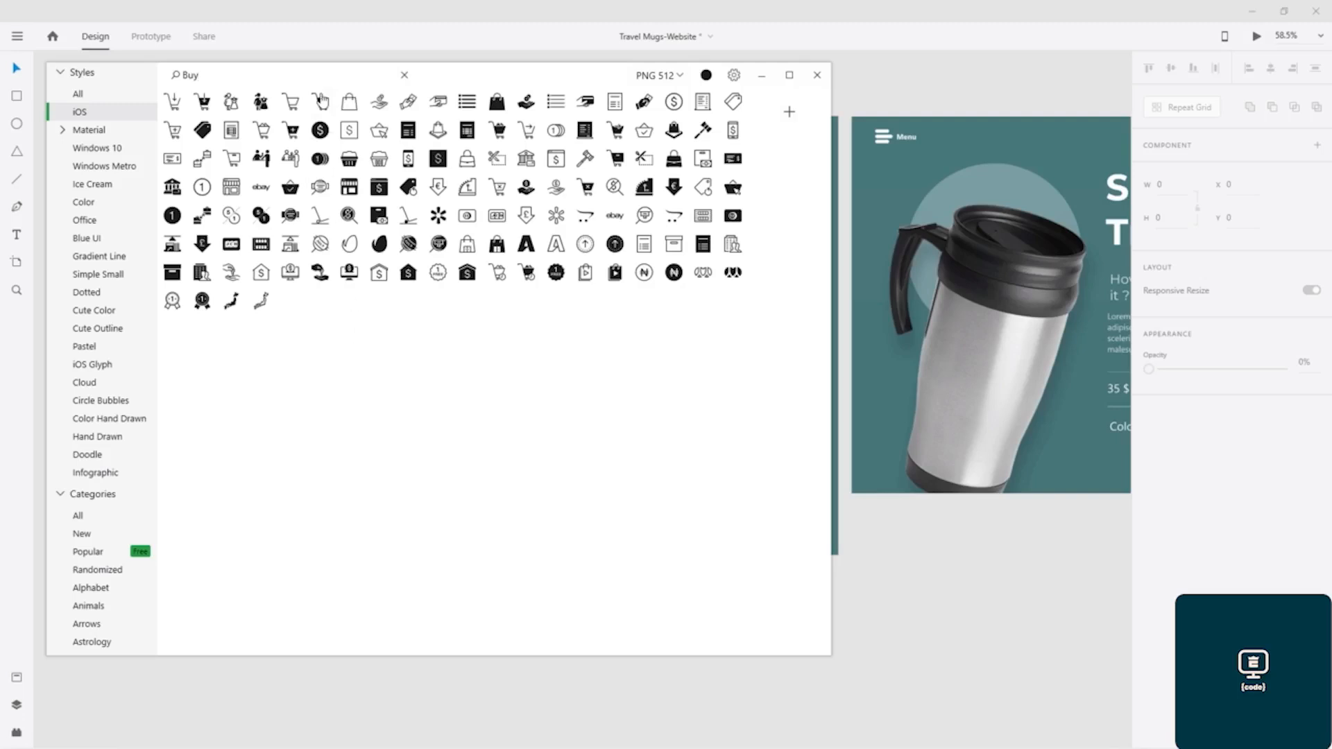
- Save the filled shopping cart icon as "shopping_cart_filled_512px.png" in the Shopping folder
{"action": "right_click", "coordinate": [320, 104]}
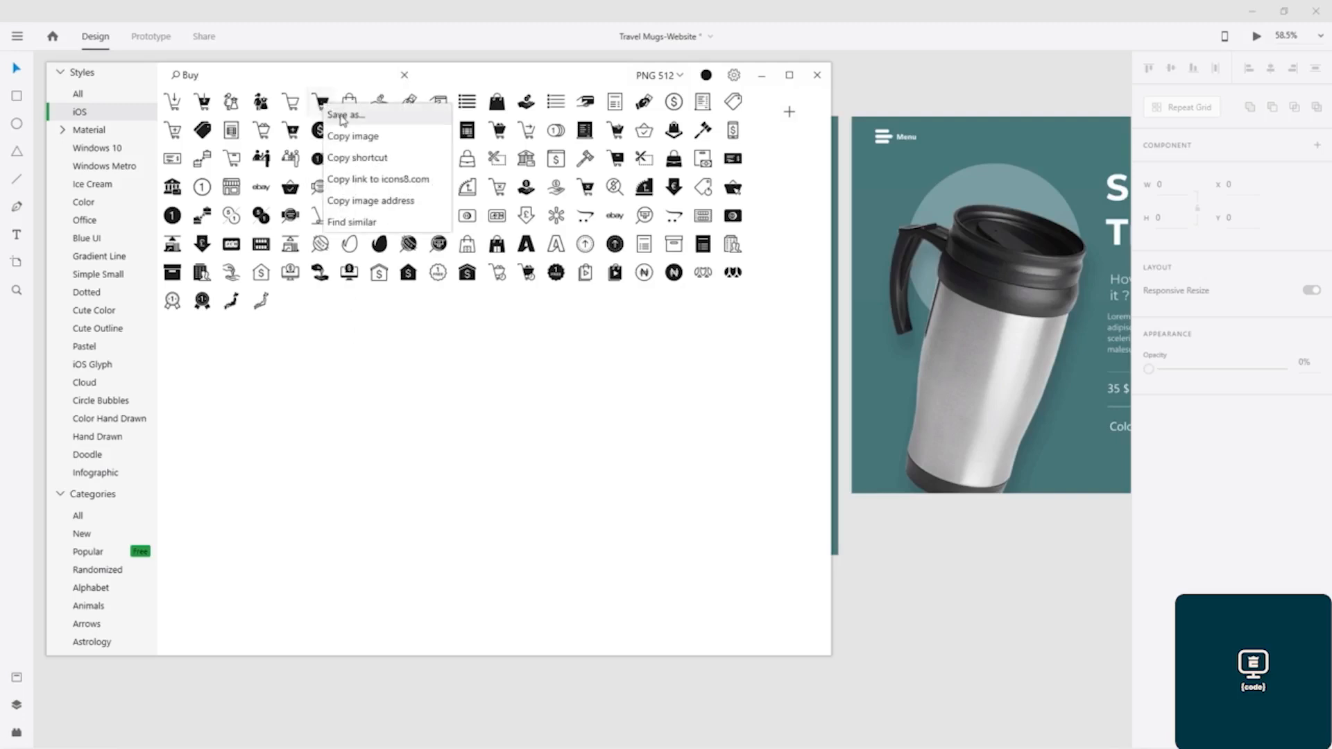
{"action": "left_click", "coordinate": [343, 111]}
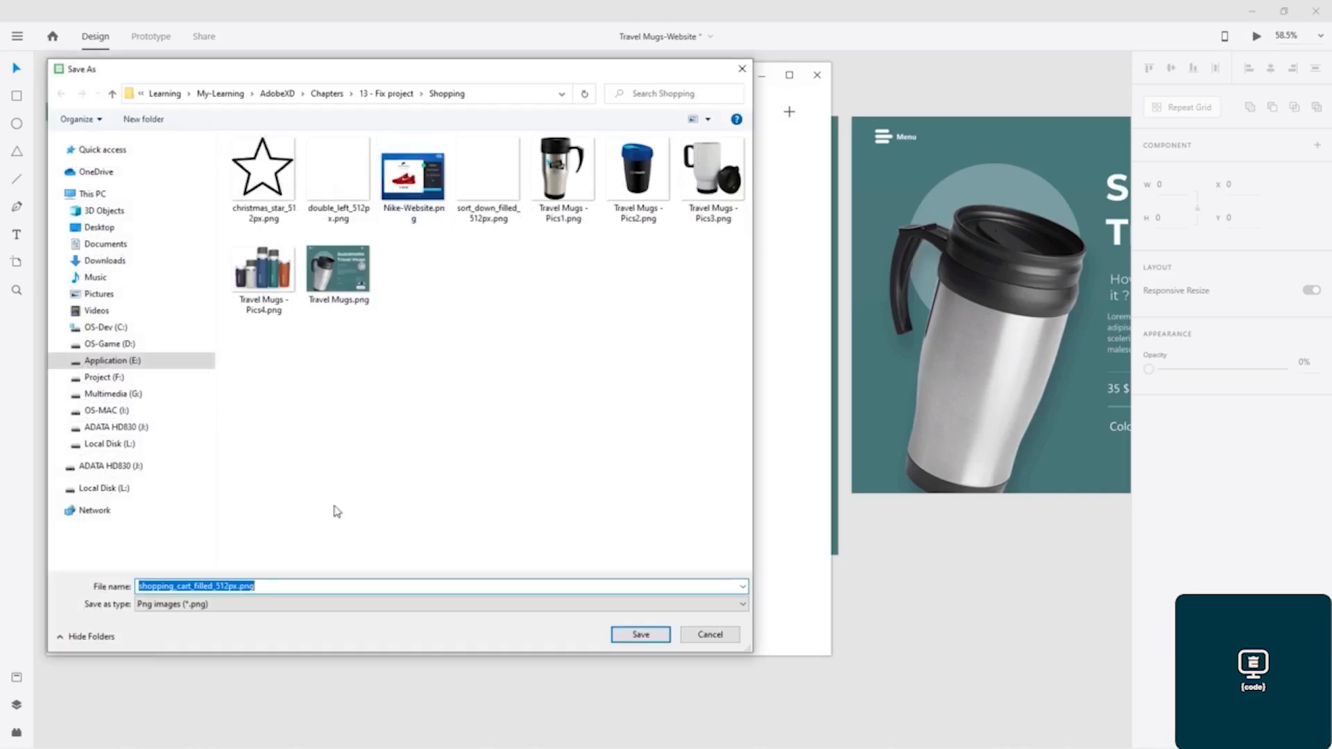
{"action": "left_click", "coordinate": [645, 633]}
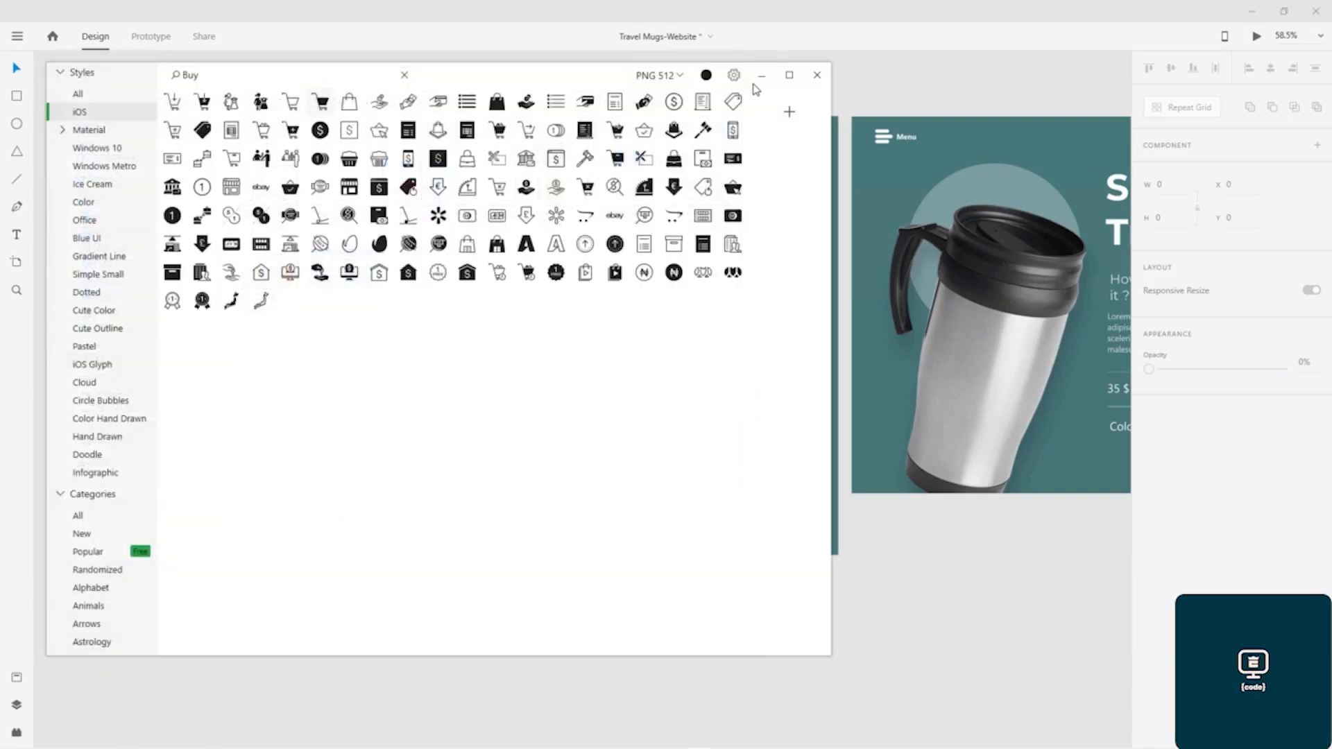
- Try to import the black cart icon shopping_cart_filled_512px.png and recolour it through its fill, and remove it from the artboard
{"action": "left_click", "coordinate": [761, 74]}
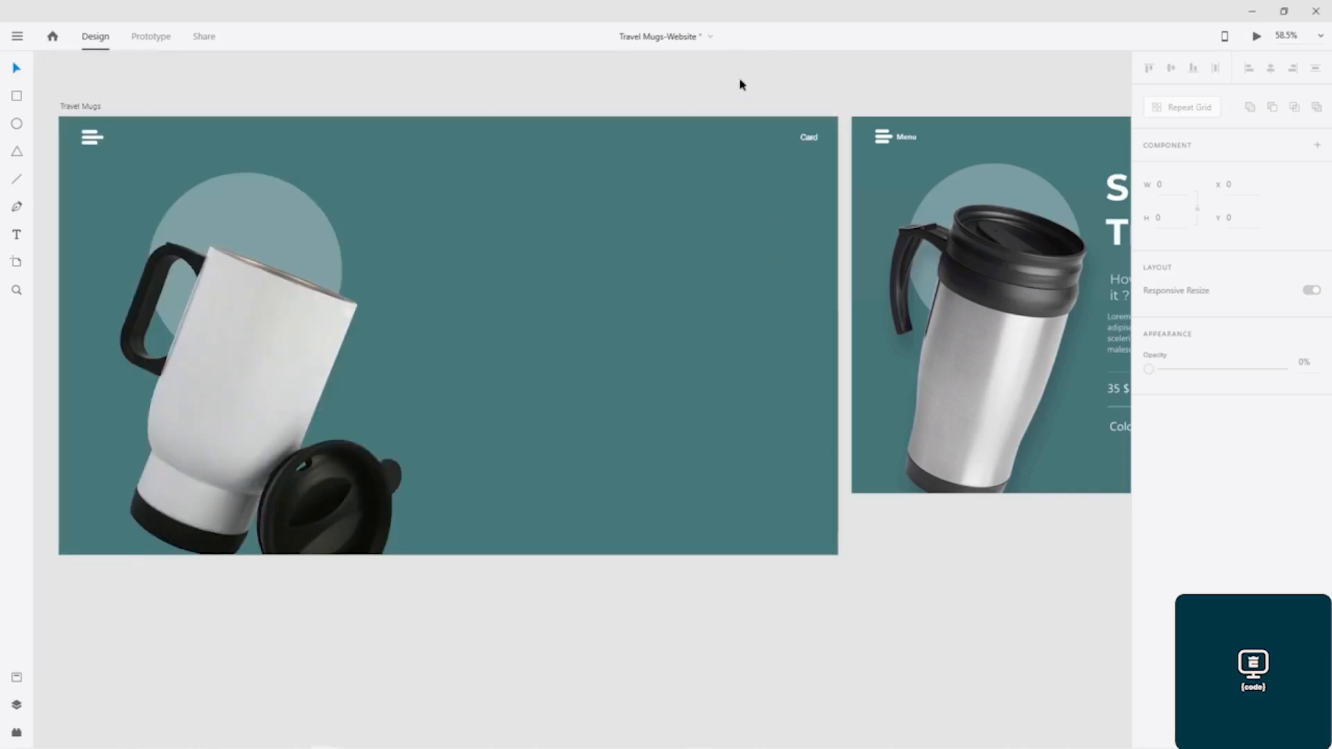
{"action": "key", "text": "shift+ctrl+i"}
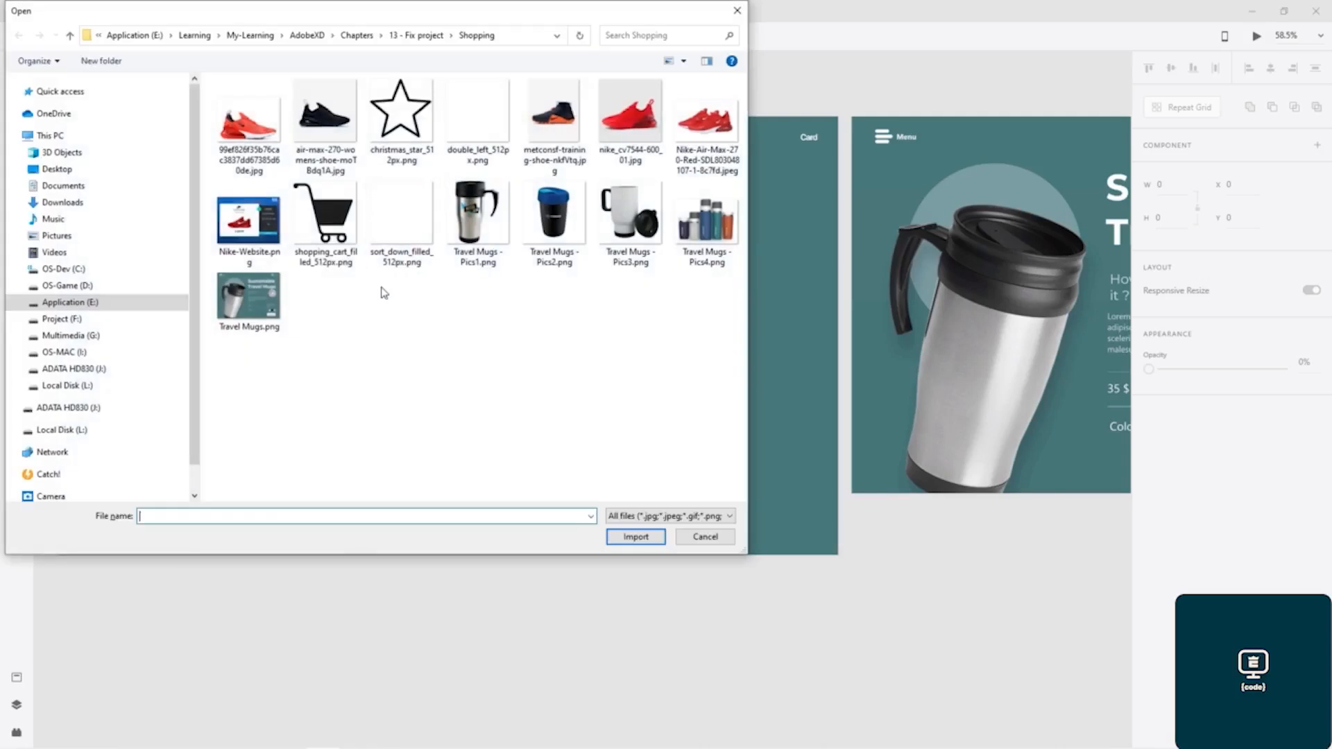
{"action": "double_click", "coordinate": [339, 215]}
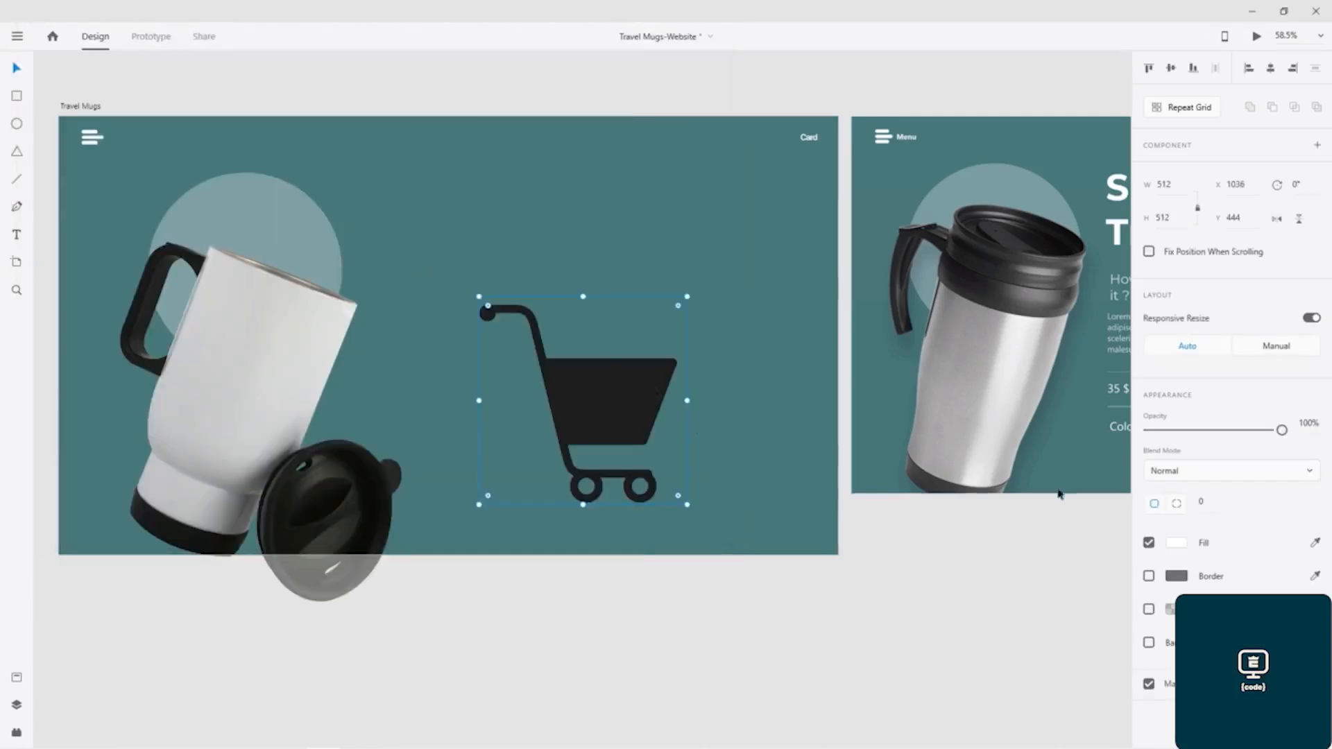
{"action": "left_click", "coordinate": [1179, 545]}
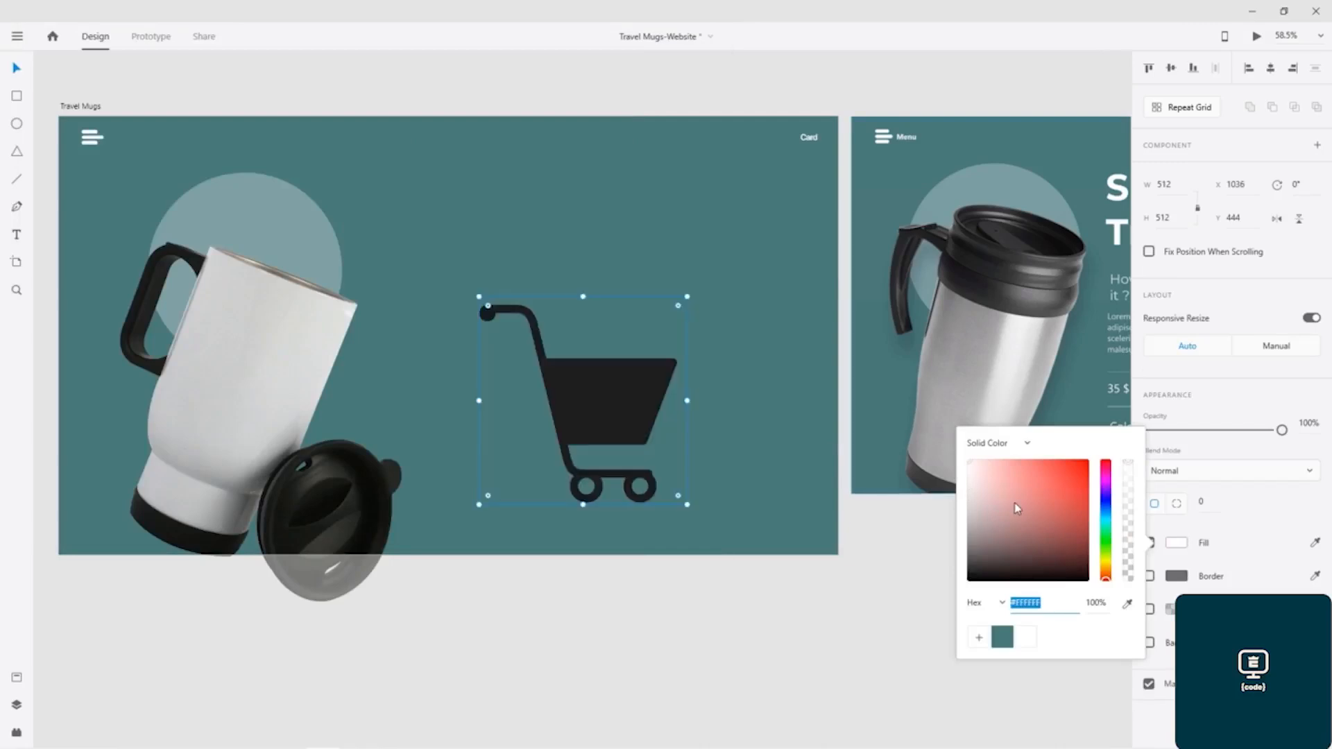
{"action": "left_click", "coordinate": [567, 378]}
{"action": "key", "text": "Delete"}
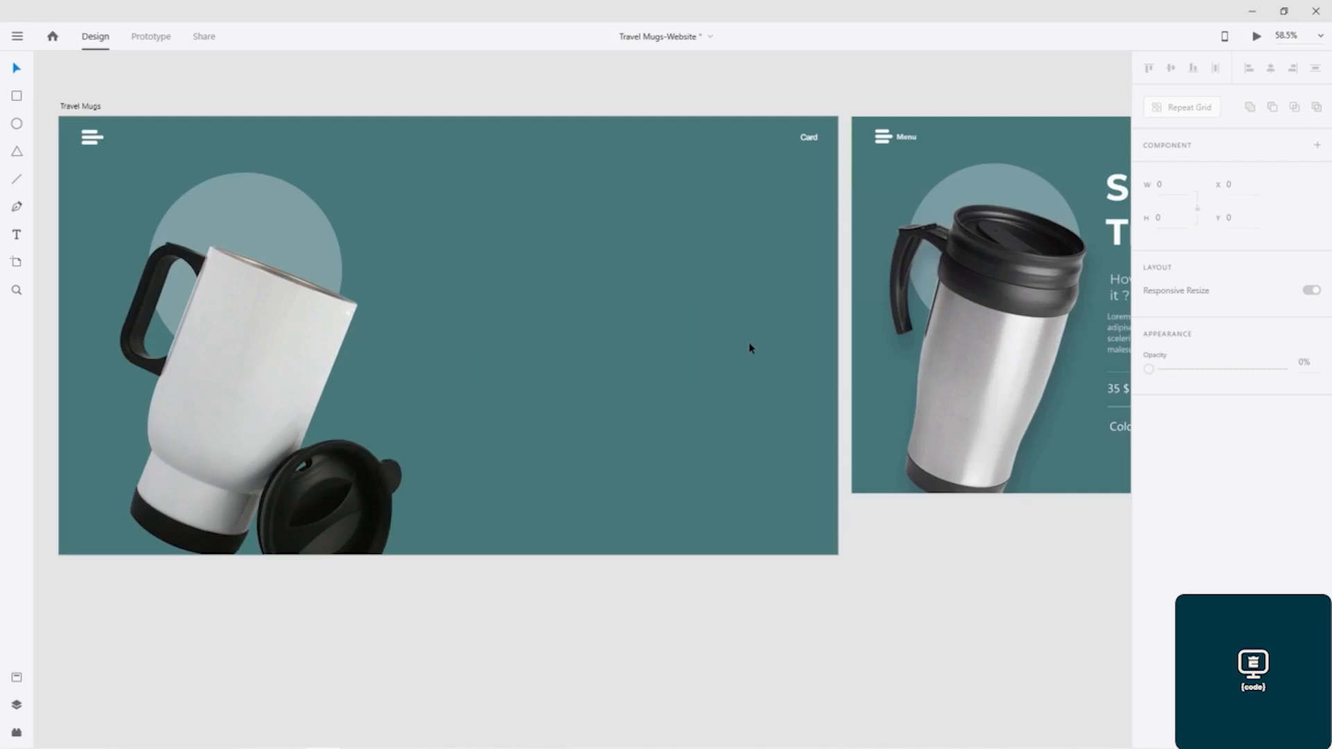
- Switch to Icons8, set the icon colour to white (#FFFFFF) and save the filled cart over shopping_cart_filled_512px.png
{"action": "key", "text": "alt+Tab"}
{"action": "left_click", "coordinate": [707, 76]}
{"action": "left_click_drag", "start_coordinate": [689, 122], "coordinate": [591, 66]}
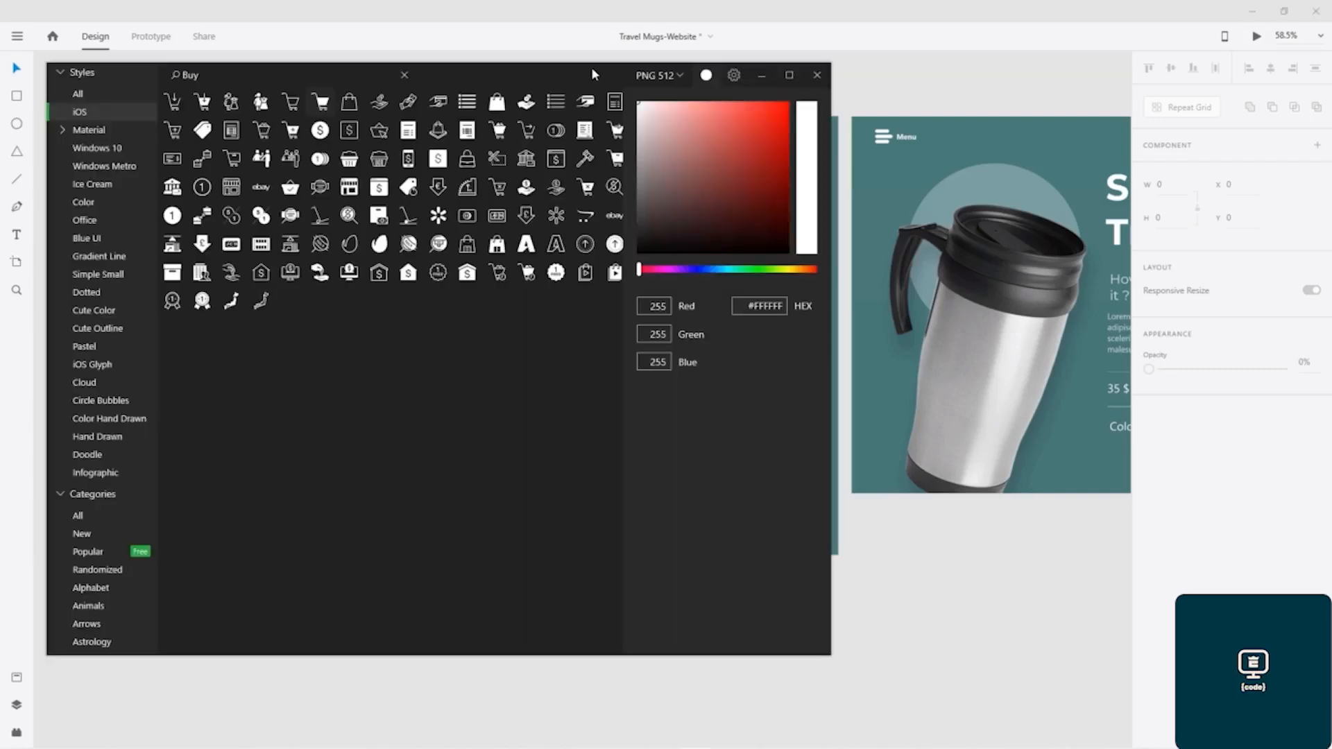
{"action": "right_click", "coordinate": [321, 106]}
{"action": "left_click", "coordinate": [347, 115]}
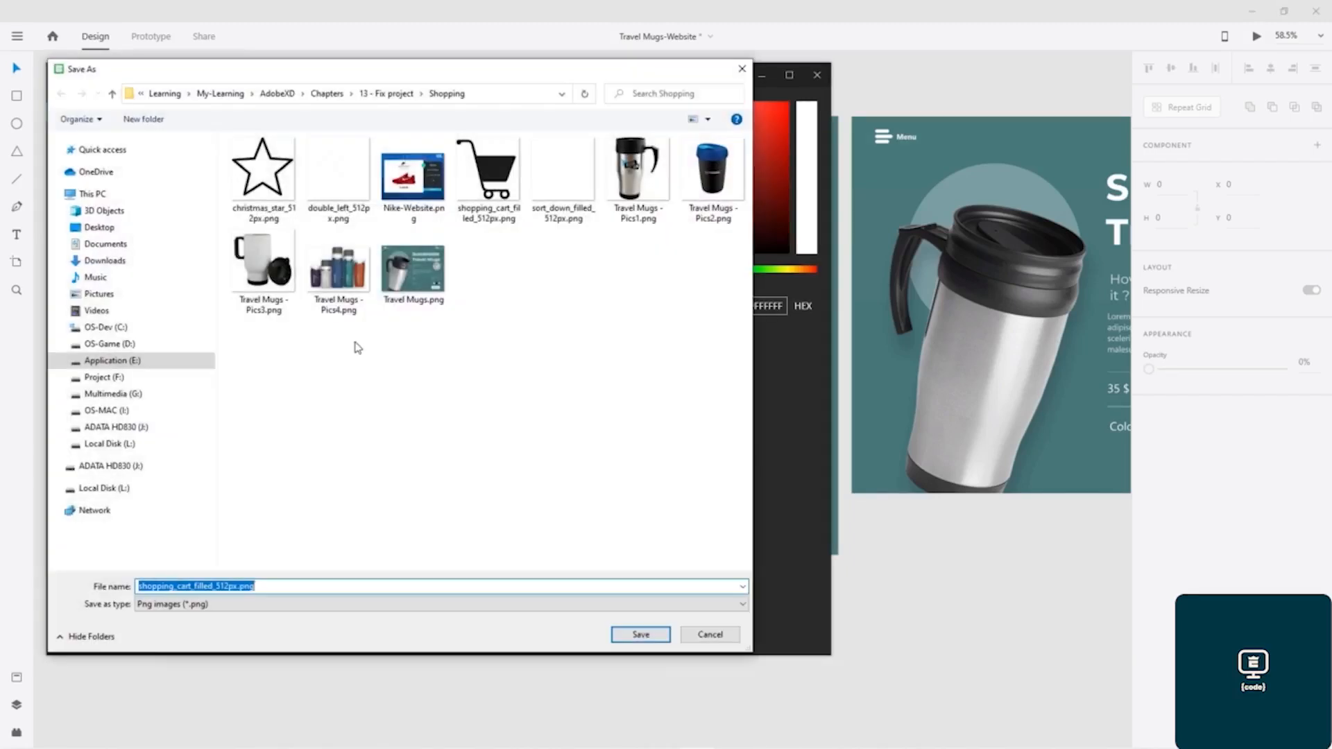
{"action": "double_click", "coordinate": [488, 177]}
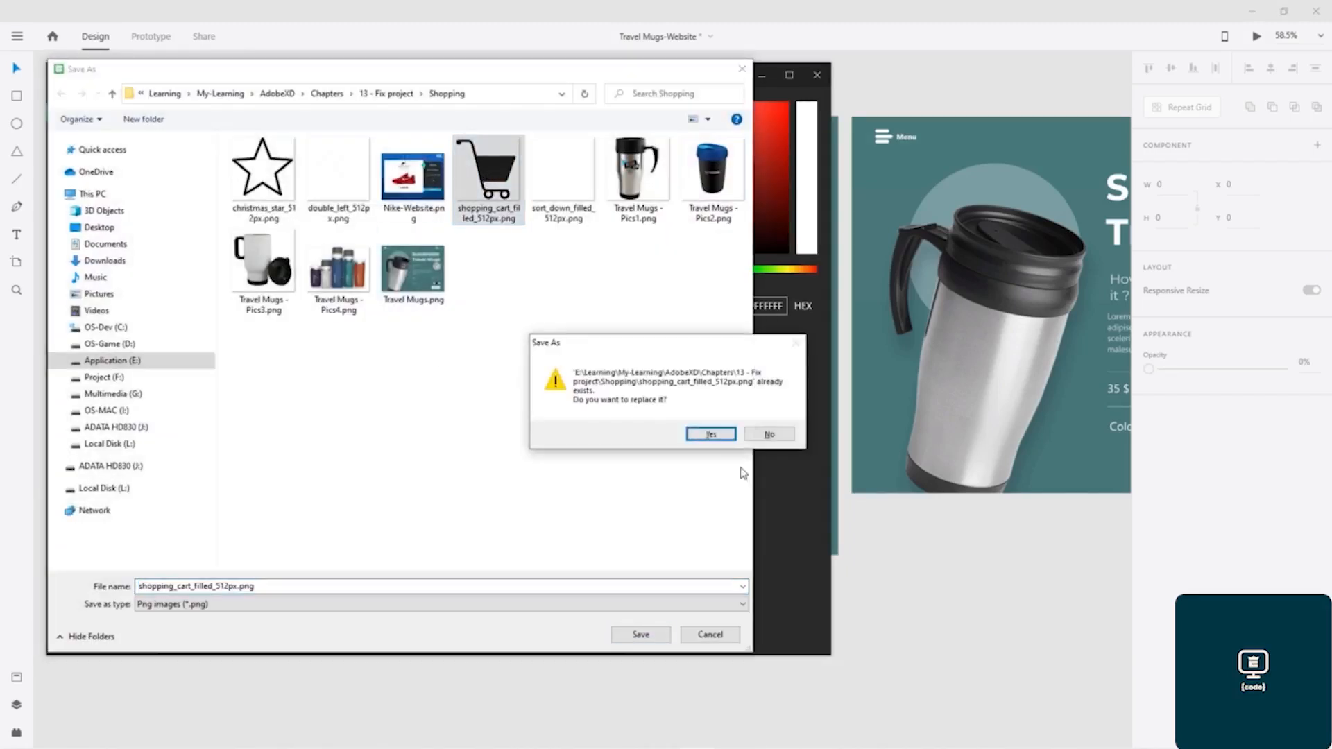
{"action": "left_click", "coordinate": [711, 435]}
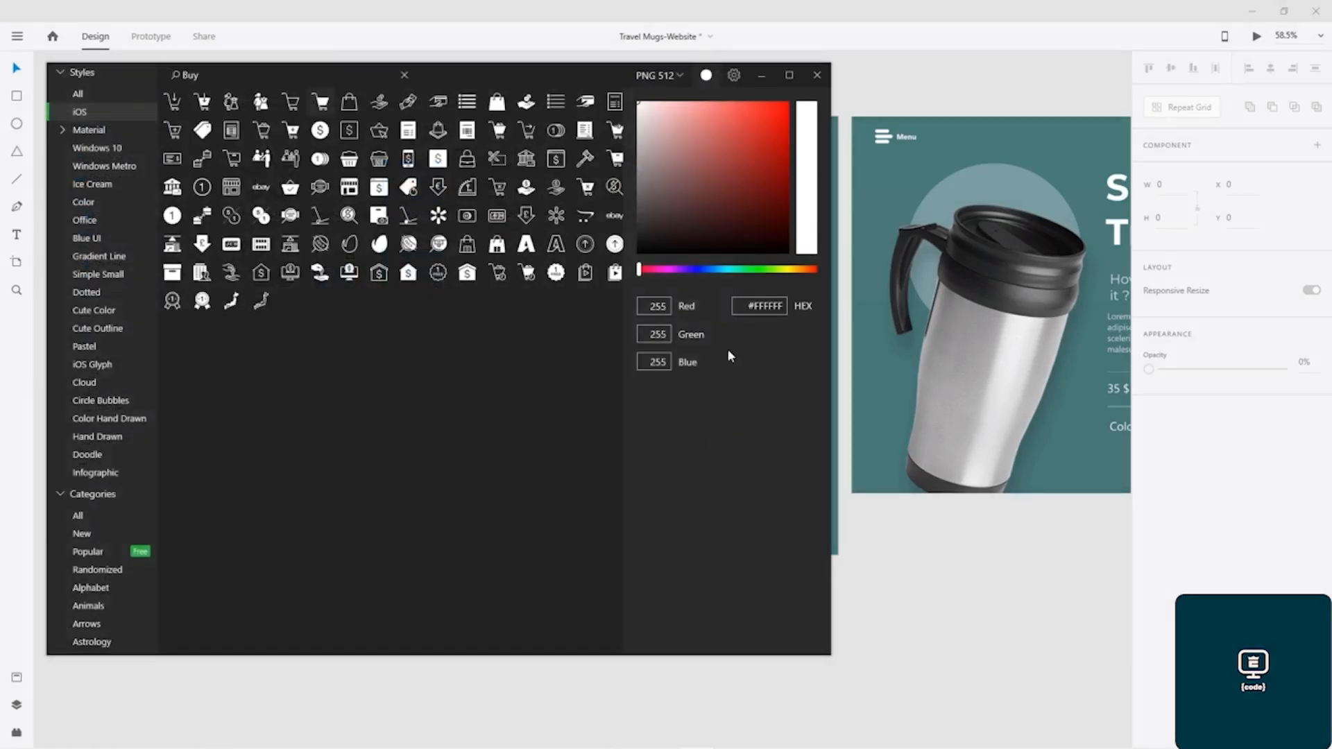
- Back in Adobe XD, import the white shopping_cart_filled_512px.png and scale it down to about 68 × 68 px
{"action": "left_click", "coordinate": [761, 78]}
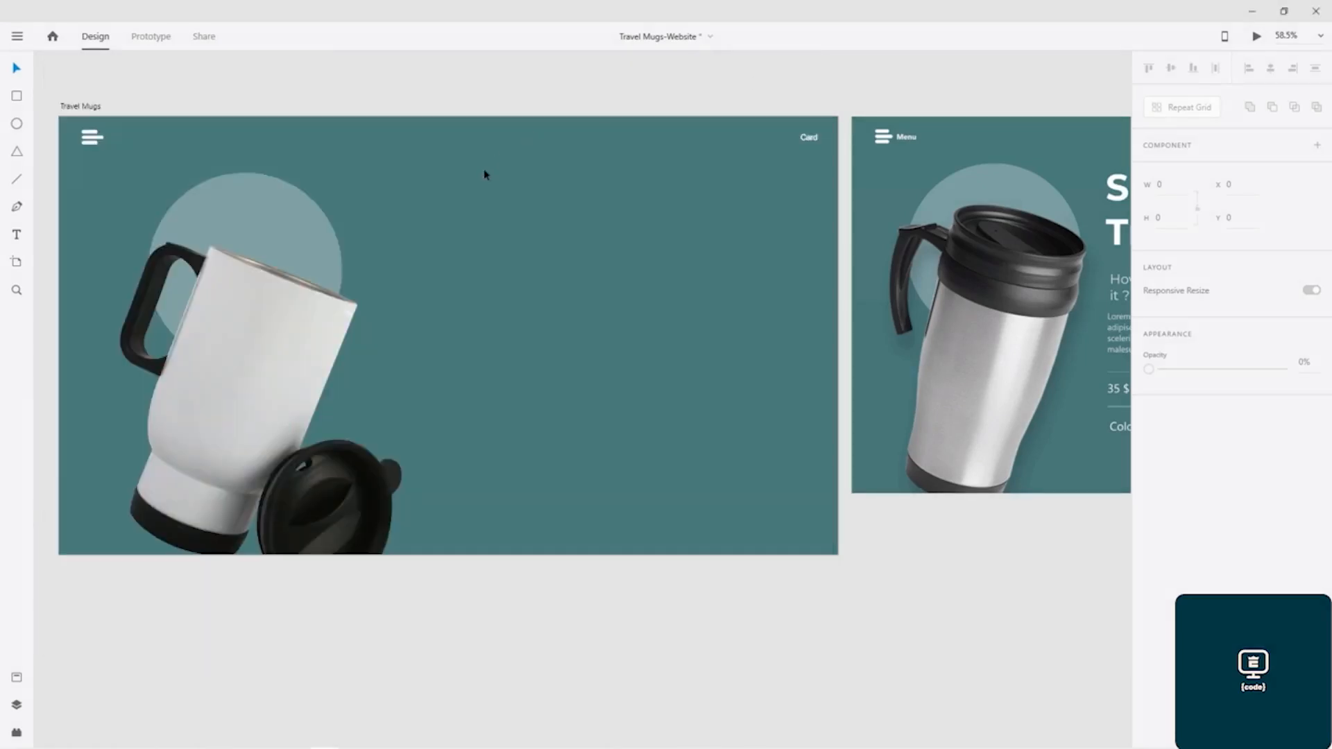
{"action": "key", "text": "ctrl+shift+i"}
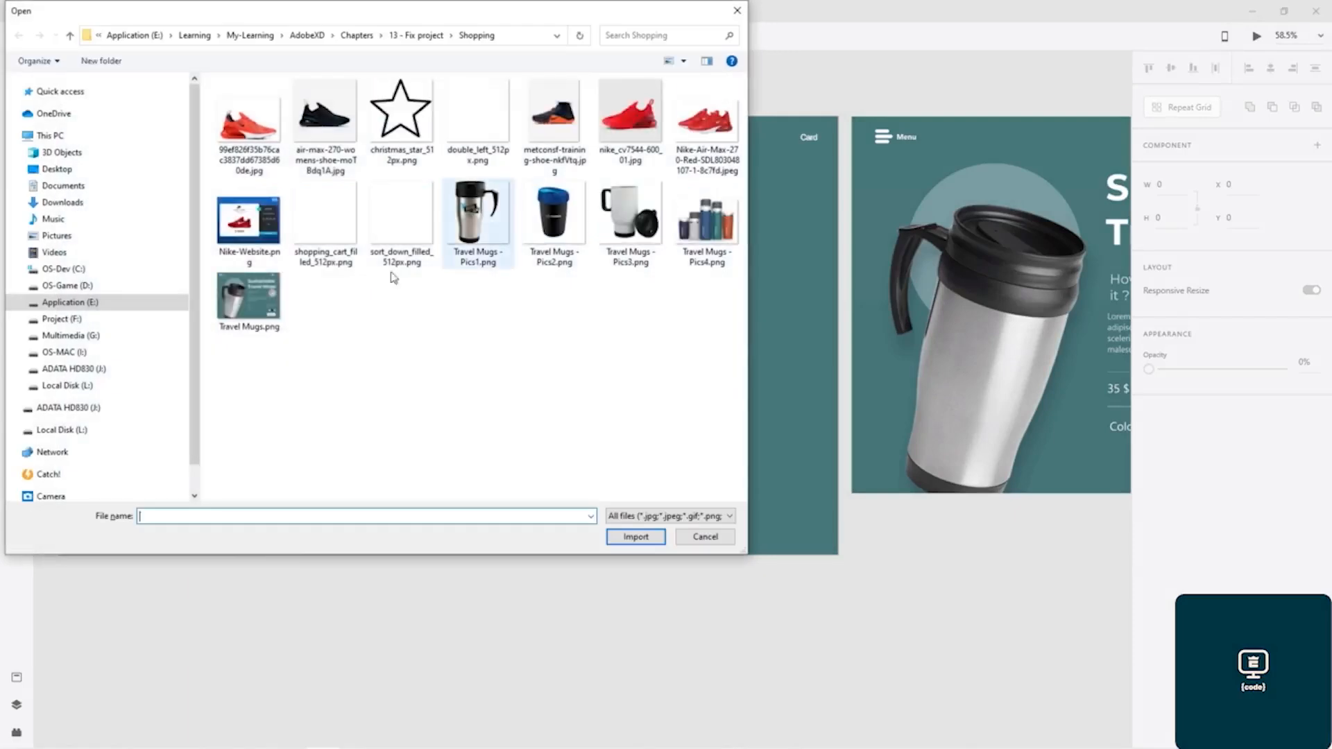
{"action": "double_click", "coordinate": [336, 232]}
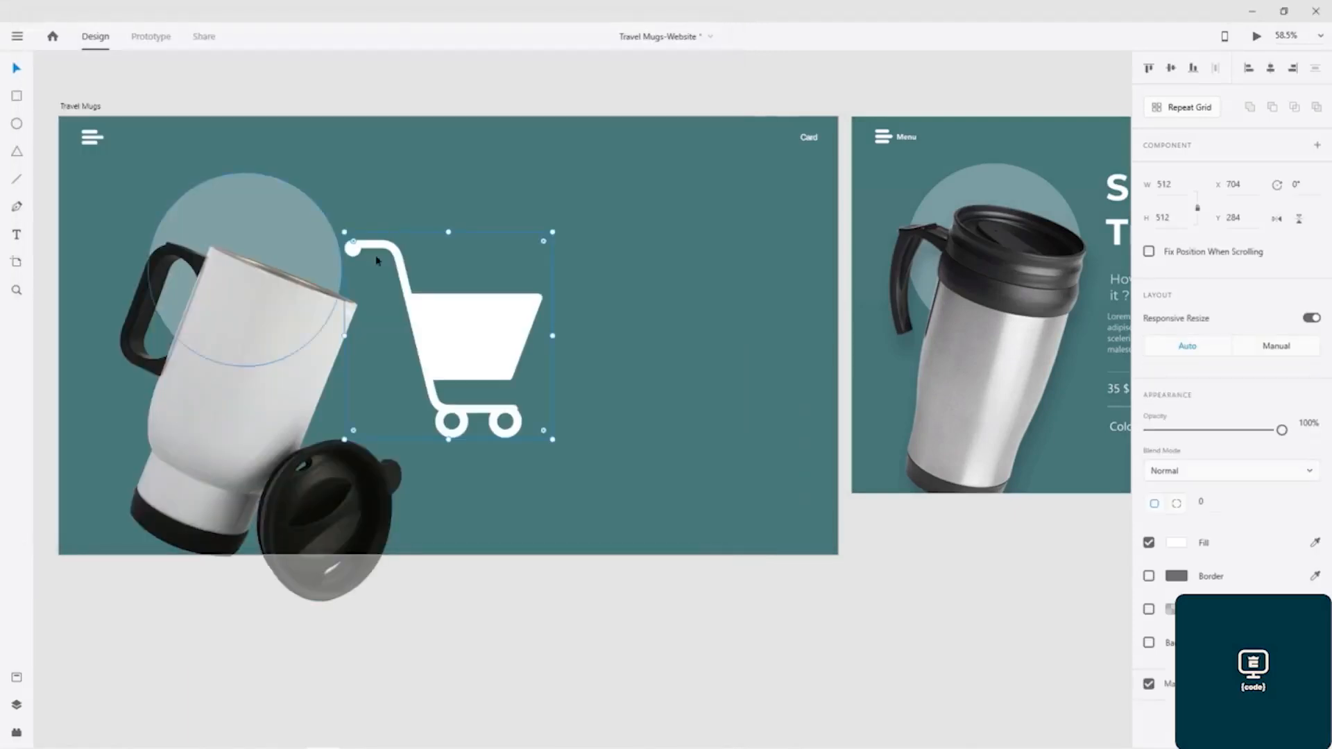
{"action": "left_click_drag", "start_coordinate": [552, 440], "coordinate": [373, 260]}
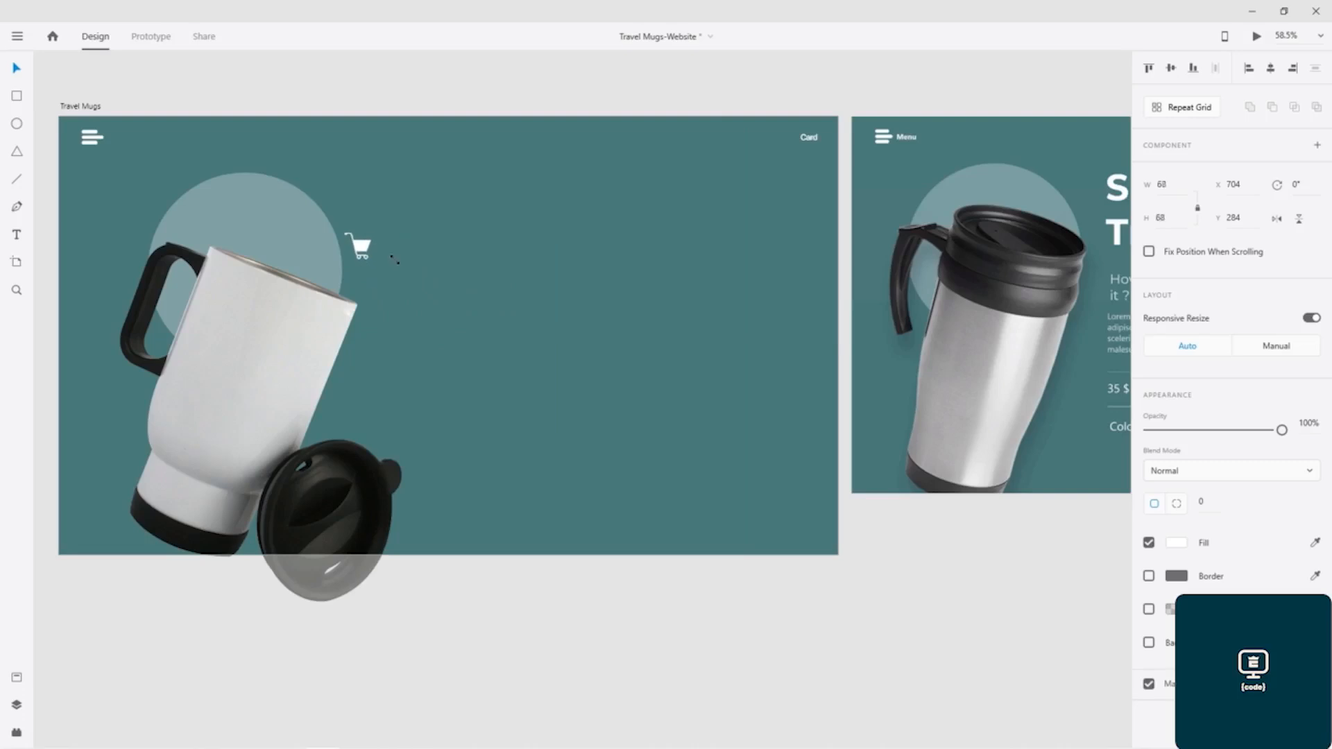
- Place the cart icon in the header beside the "Card" text, sized 47 × 47 px at X 1751, Y 28, and save the document
{"action": "left_click_drag", "start_coordinate": [360, 247], "coordinate": [666, 355]}
{"action": "scroll", "coordinate": [793, 154], "scroll_direction": "up", "scroll_amount": 10}
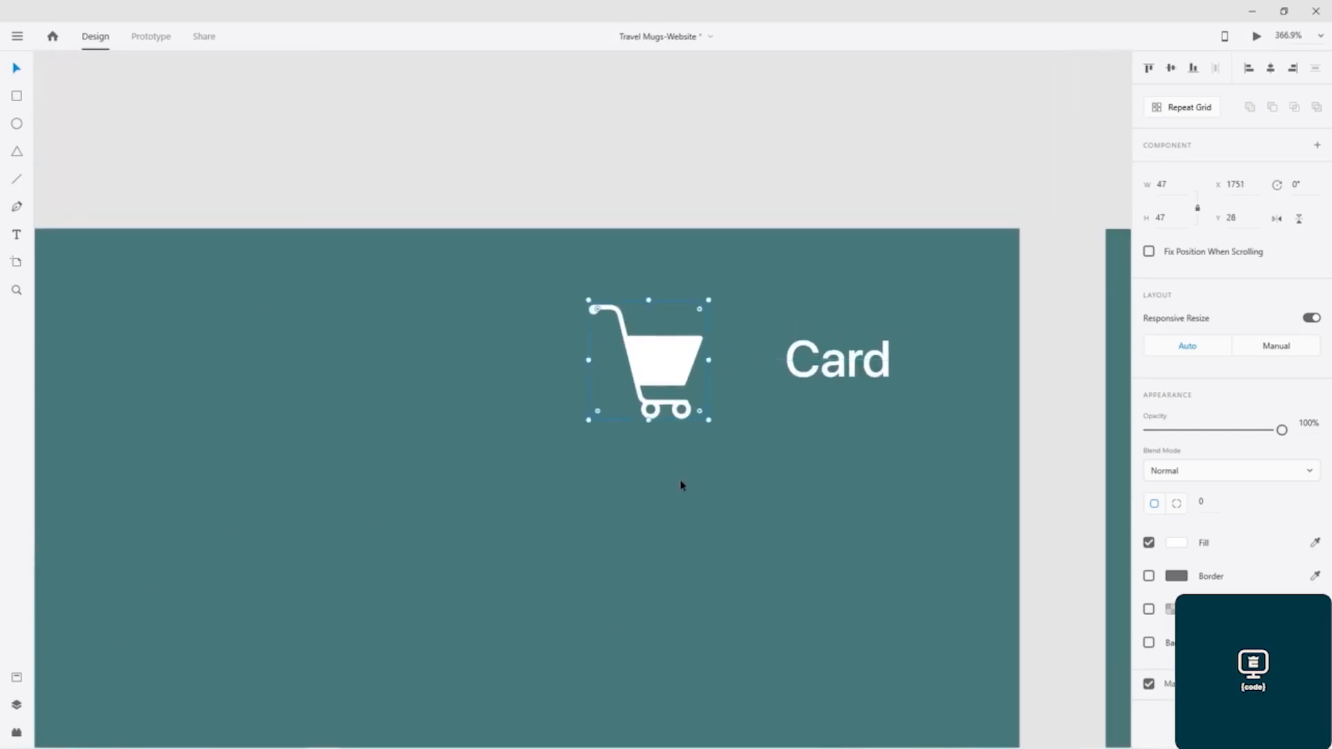
{"action": "scroll", "coordinate": [680, 480], "scroll_direction": "down", "scroll_amount": 8}
{"action": "left_click_drag", "start_coordinate": [662, 573], "coordinate": [306, 309]}
{"action": "left_click", "coordinate": [312, 306]}
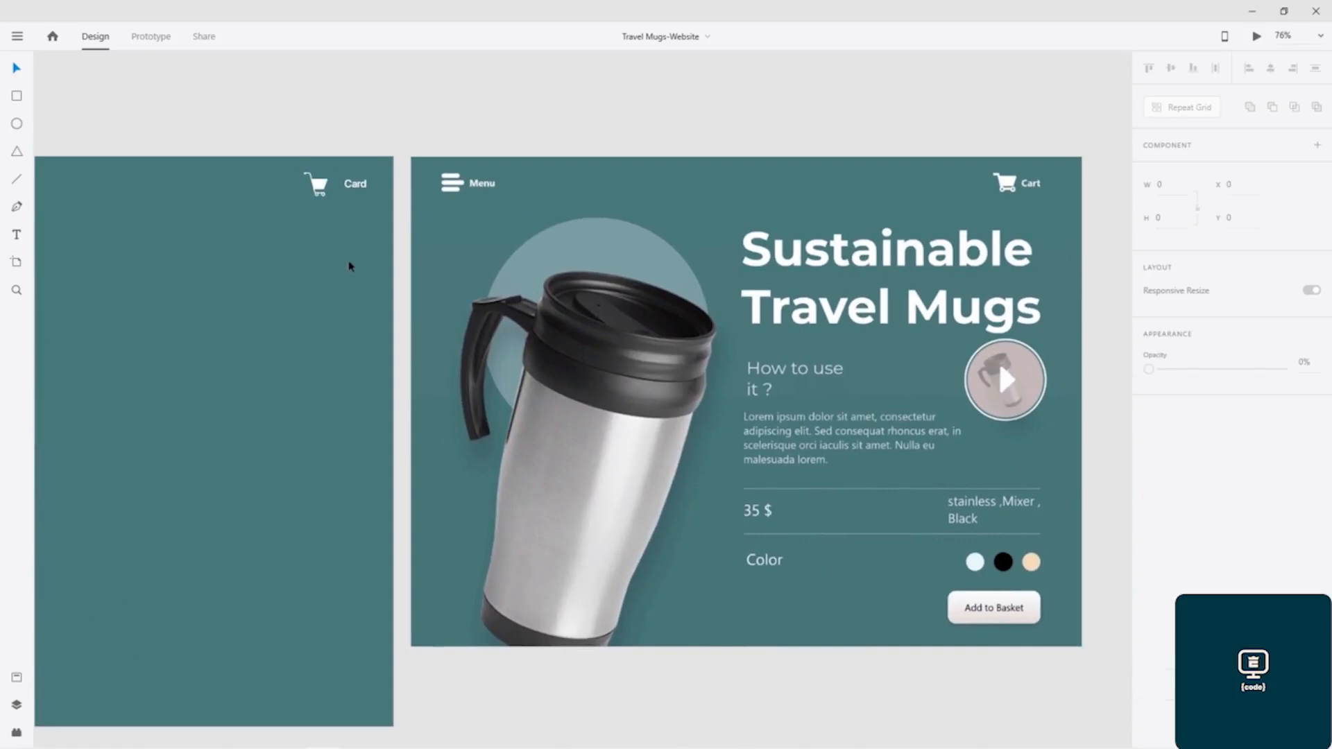
- Duplicate the "Card" text below the header at X 1194, Y 211 and select the copy's wording for editing
{"action": "left_click_drag", "start_coordinate": [294, 346], "coordinate": [360, 261]}
{"action": "left_click", "coordinate": [418, 103]}
{"action": "left_click_drag", "start_coordinate": [418, 103], "coordinate": [80, 195]}
{"action": "double_click", "coordinate": [81, 196]}
- Set the copied text to font size 100 and Bold weight
{"action": "left_click", "coordinate": [1156, 455]}
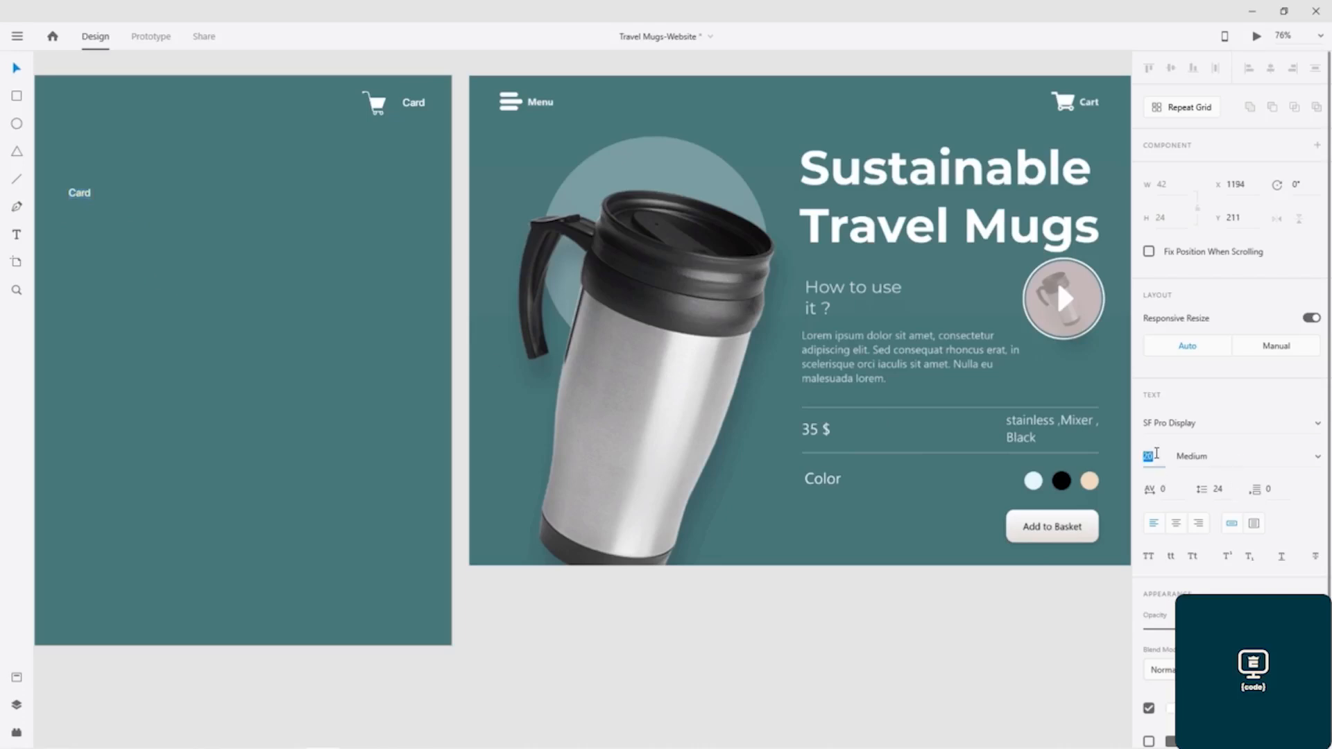
{"action": "type", "text": "100"}
{"action": "key", "text": "Return"}
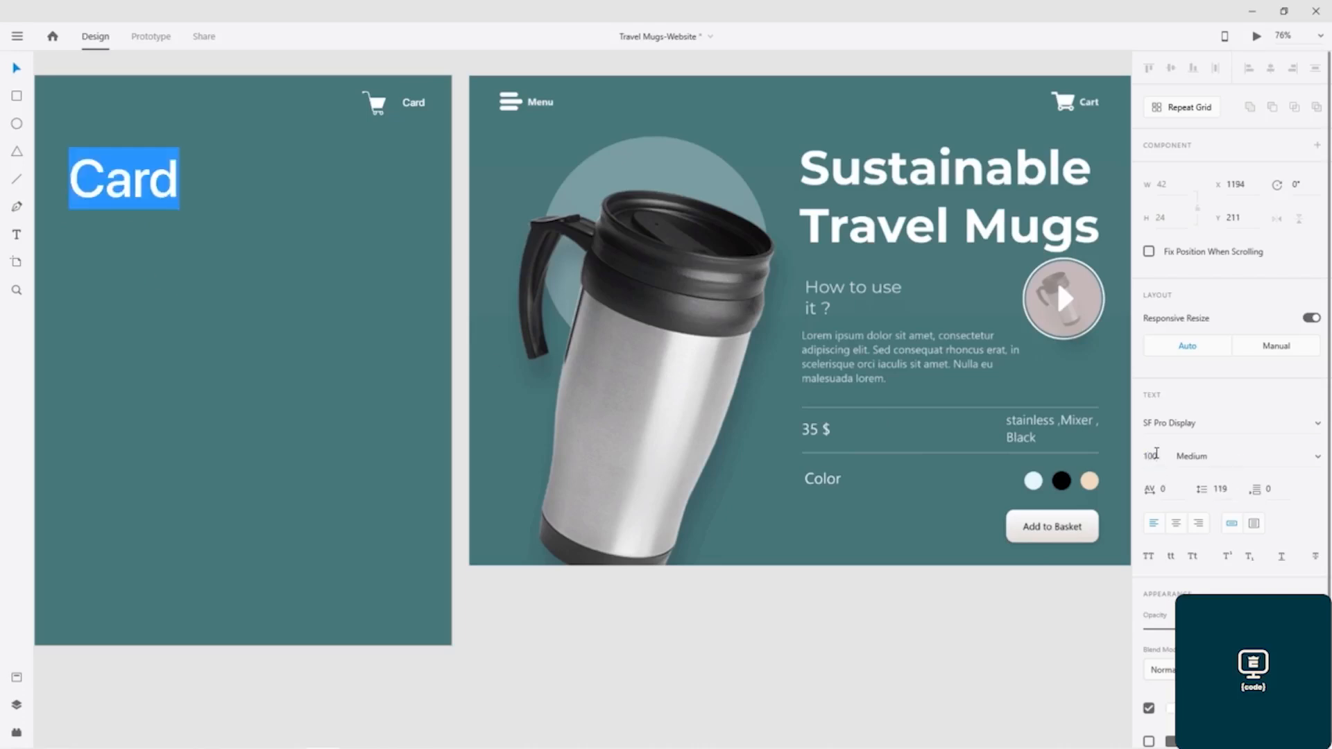
{"action": "left_click", "coordinate": [1318, 456]}
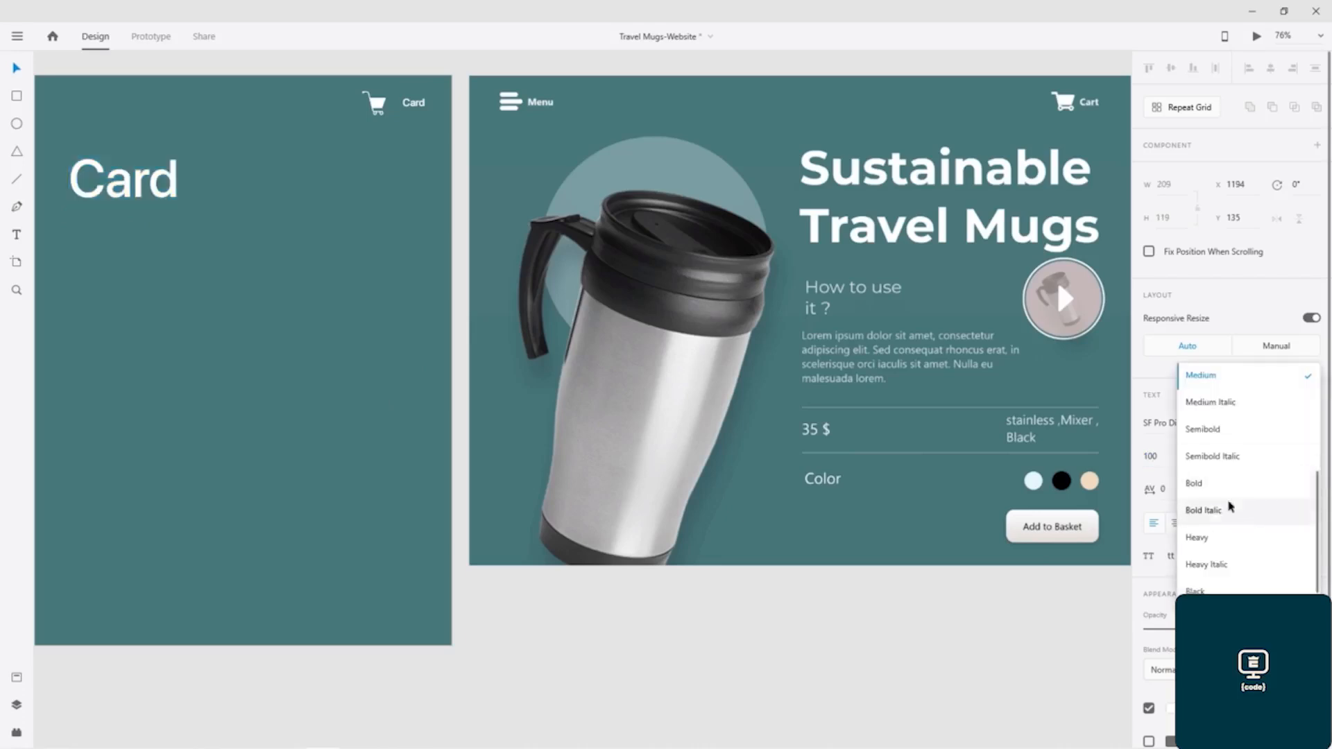
{"action": "left_click", "coordinate": [1206, 485]}
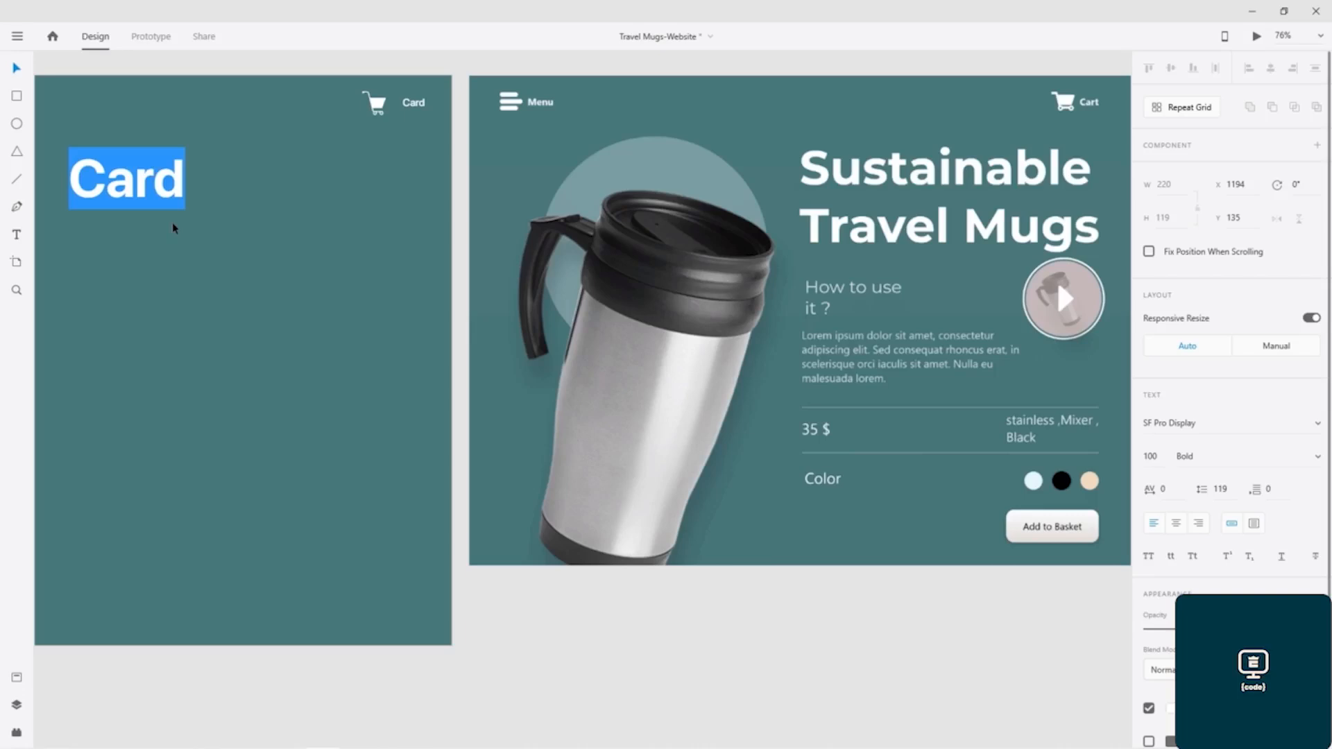
- Replace the large text's wording with "Sustainable Travel Mugs", broken over two lines after "Sustainable"
{"action": "type", "text": "Sus"}
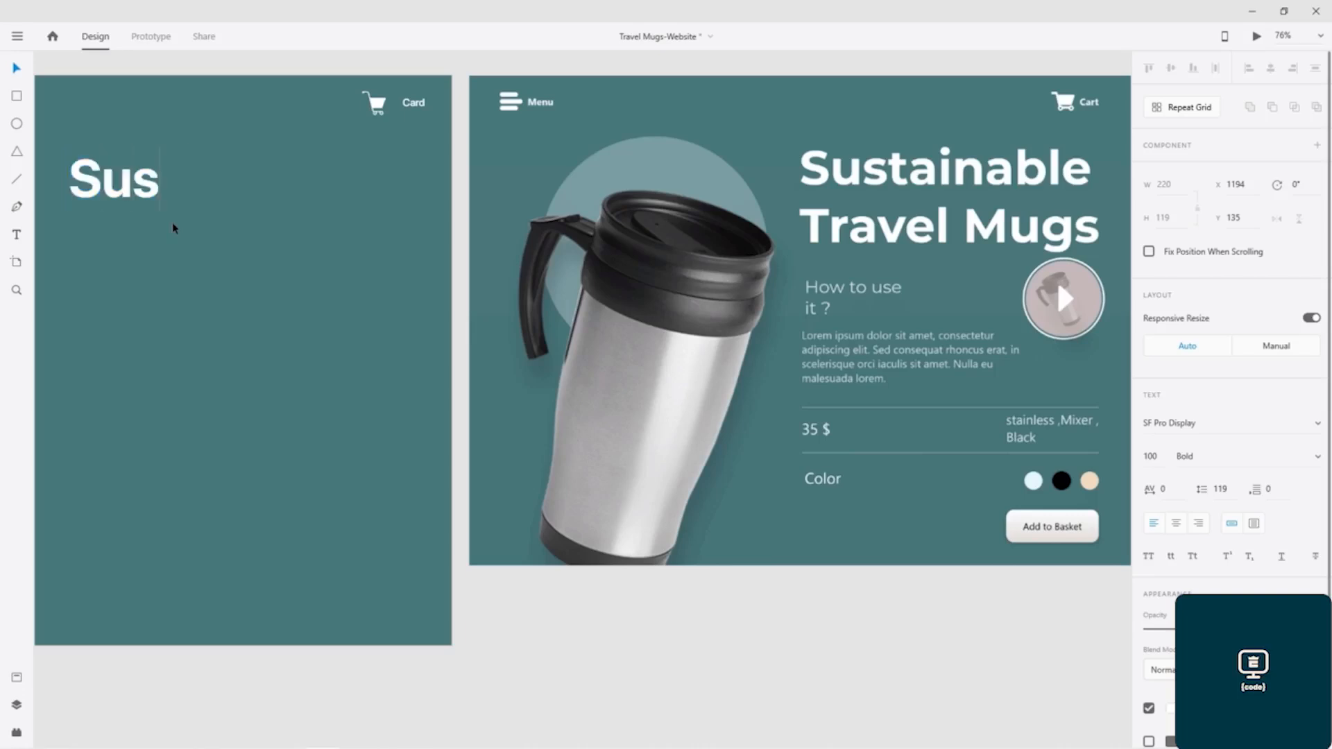
{"action": "type", "text": "tai"}
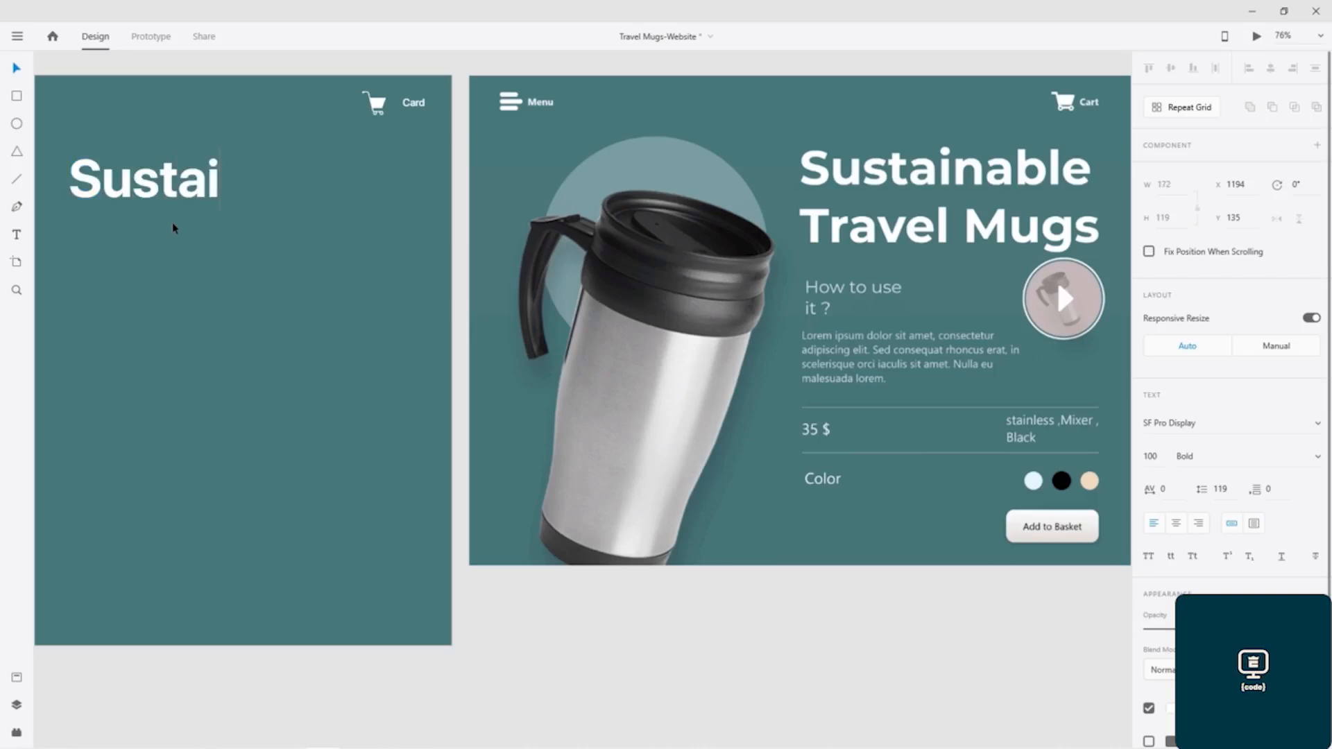
{"action": "type", "text": "nabl"}
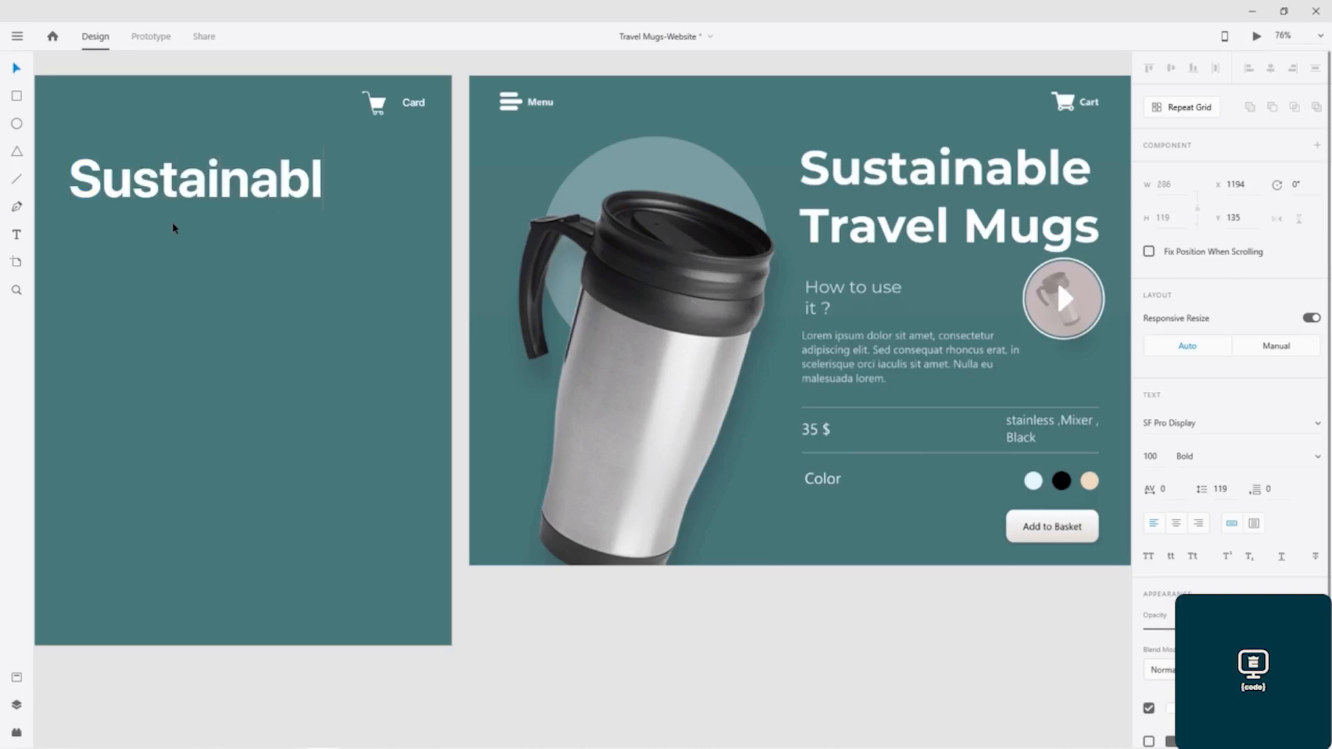
{"action": "type", "text": "eTrav"}
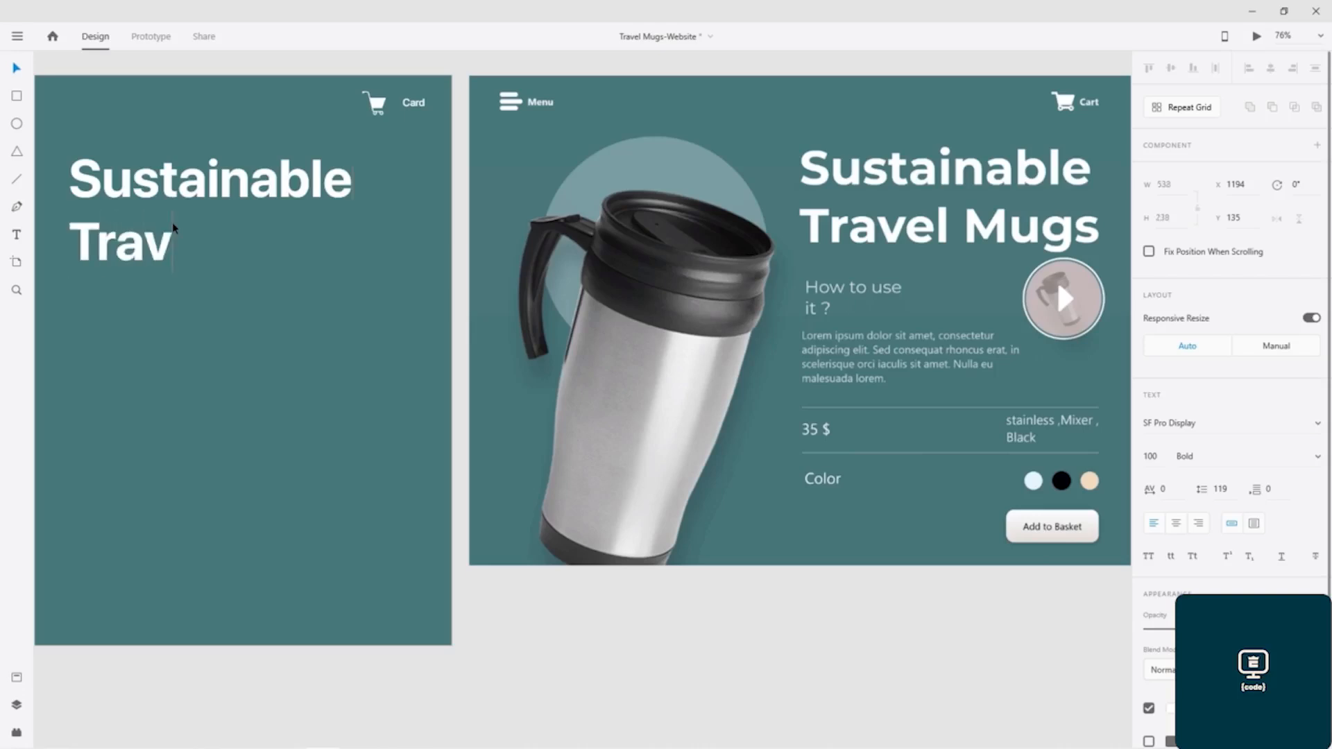
{"action": "type", "text": "el Mugs"}
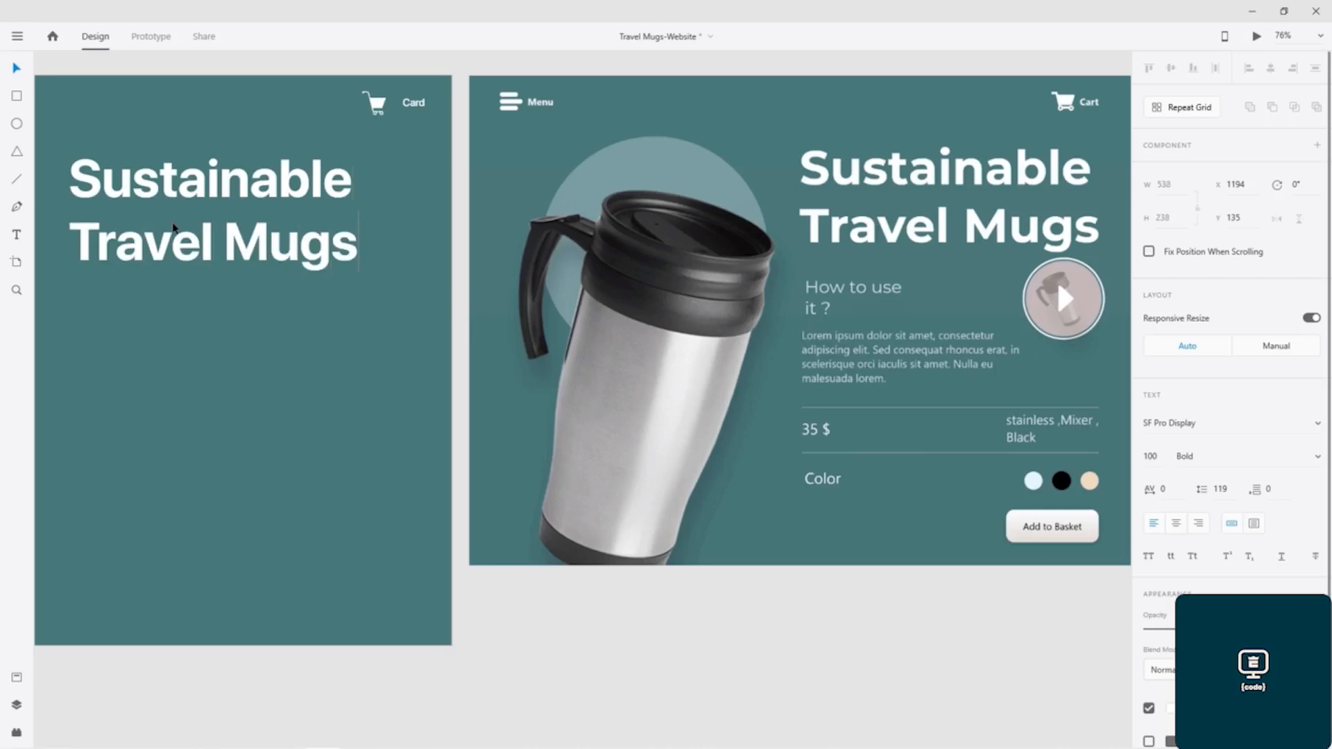
{"action": "type", "text": "49"}
- Set the "Sustainable Travel Mugs" heading's character spacing to 50 and finish editing the text
{"action": "key", "text": "Return"}
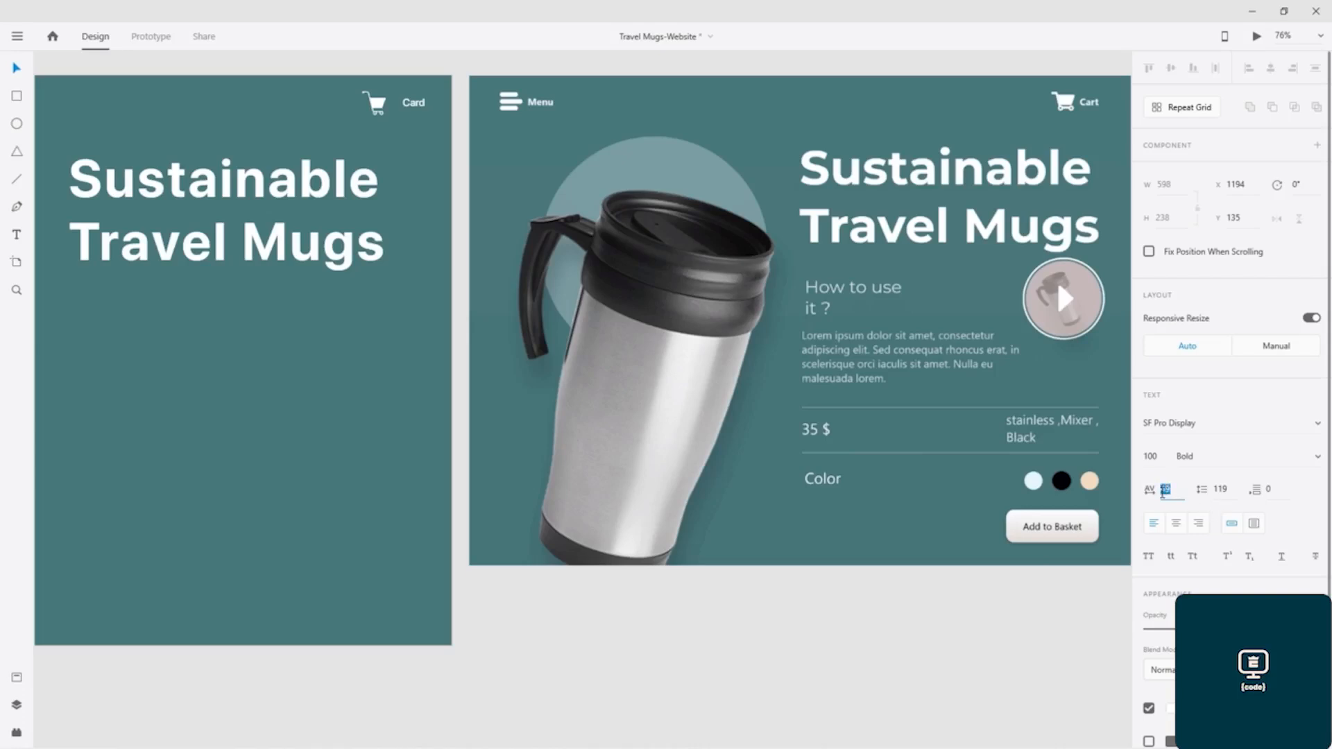
{"action": "type", "text": "0"}
{"action": "key", "text": "Return"}
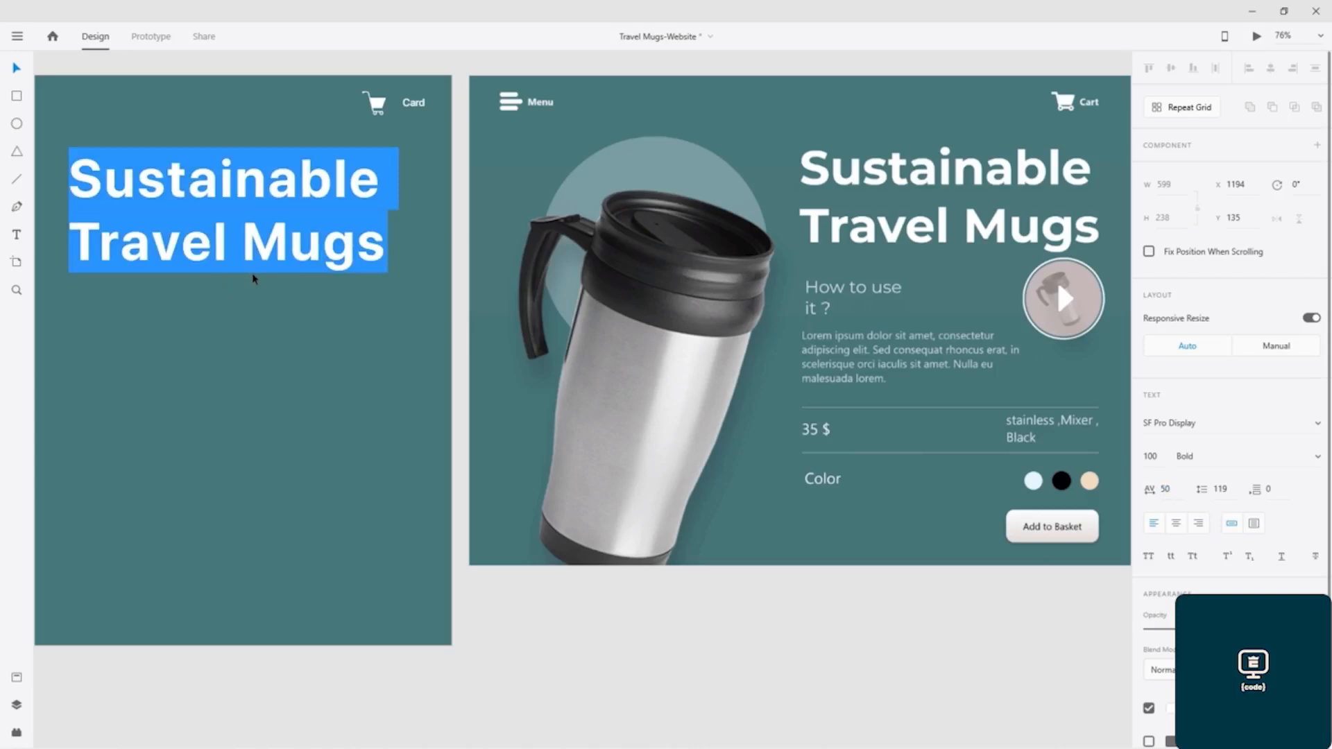
{"action": "key", "text": "Escape"}
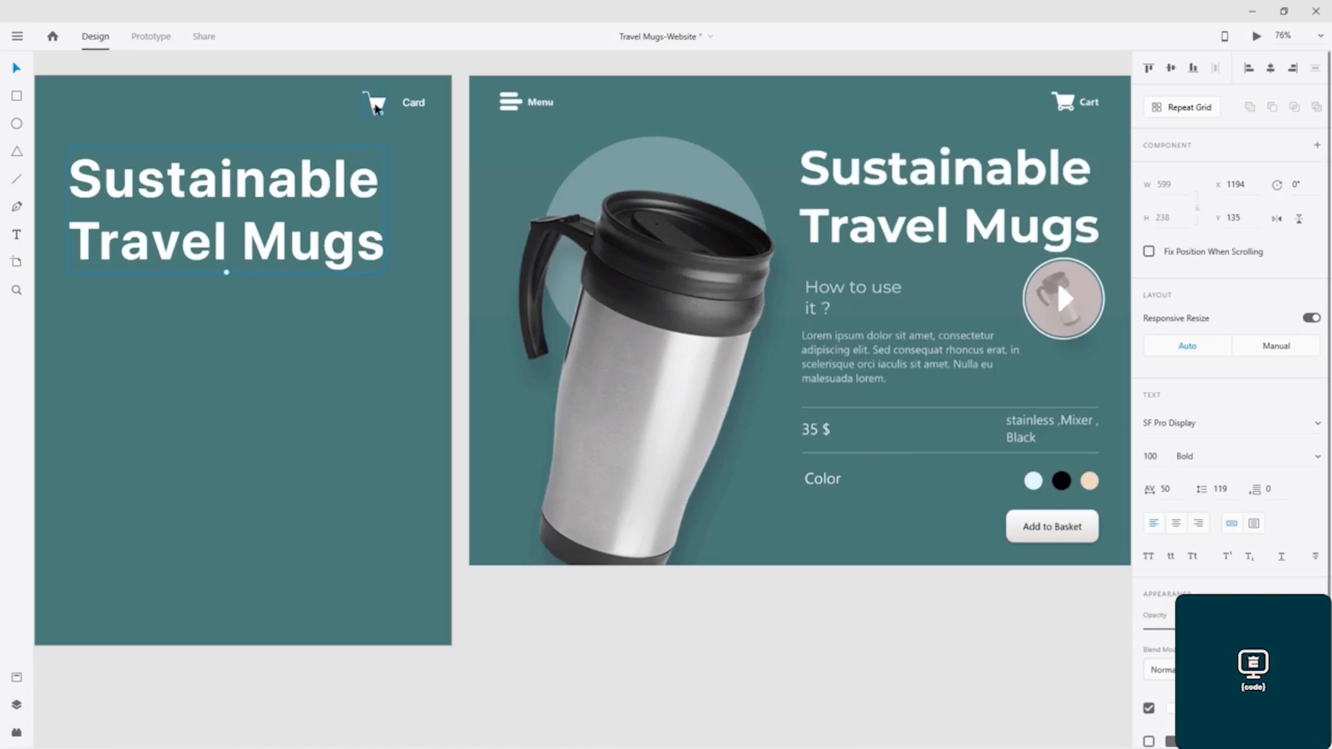
- Try moving the header's cart icon closer to the "Card" text, to about X 1770, Y 22
{"action": "left_click", "coordinate": [375, 108]}
{"action": "left_click_drag", "start_coordinate": [390, 103], "coordinate": [393, 101]}
{"action": "key", "text": "Down"}
{"action": "key", "text": "Down"}
{"action": "key", "text": "Down"}
{"action": "key", "text": "Down"}
{"action": "key", "text": "Down"}
{"action": "key", "text": "Down"}
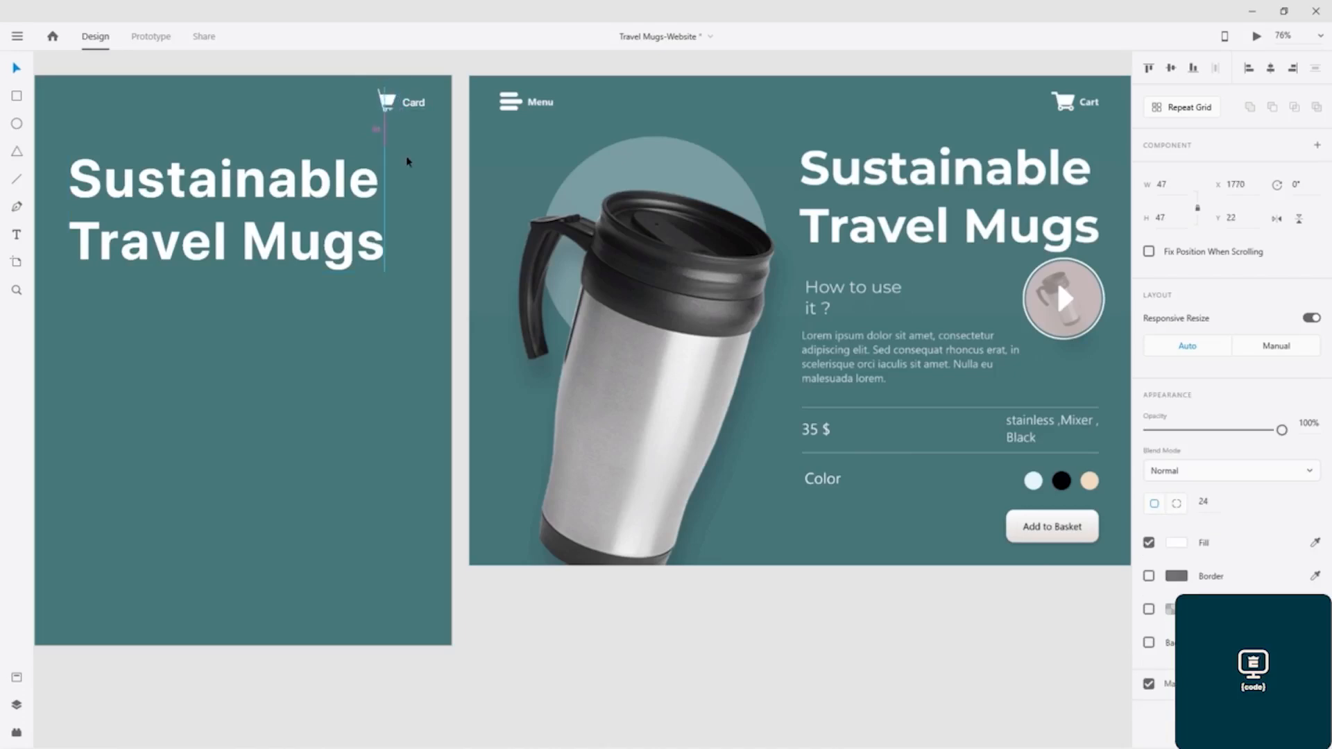
{"action": "left_click", "coordinate": [357, 334]}
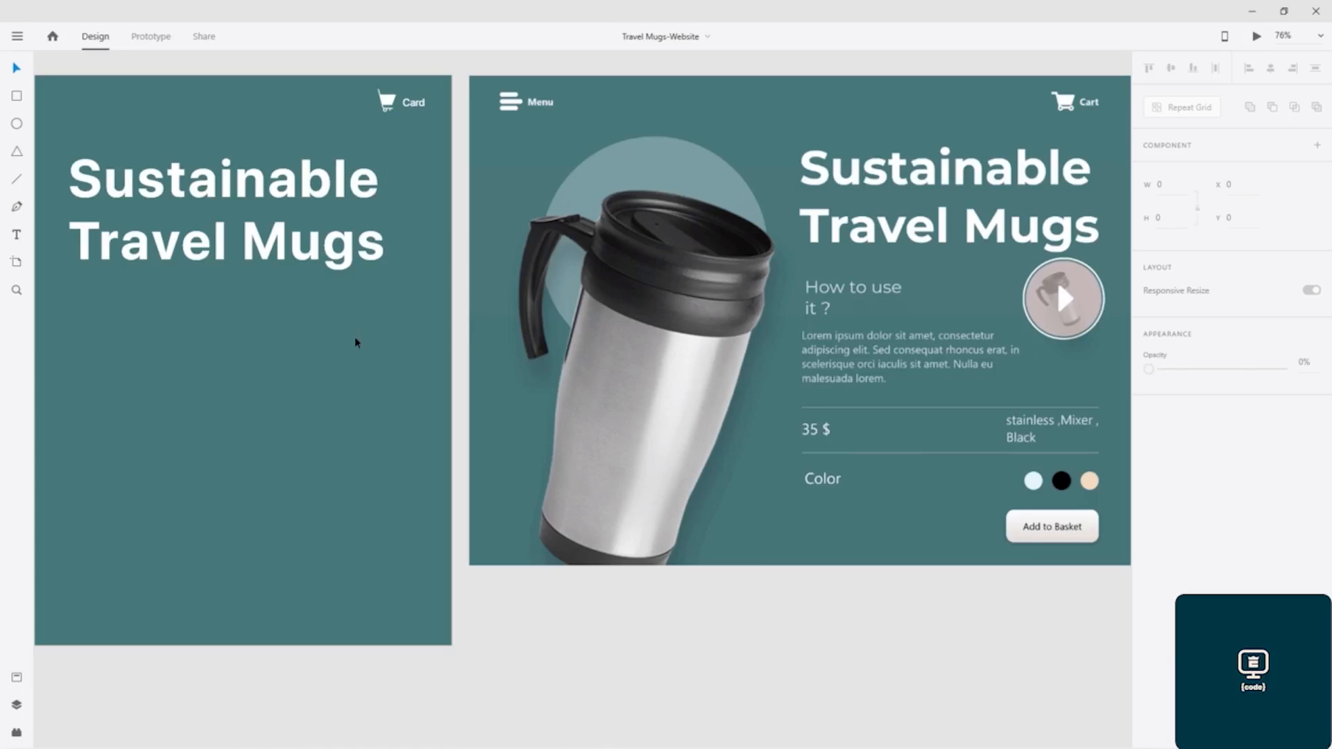
- Undo the last changes to the cart icon, back to before it was moved
{"action": "key", "text": "ctrl+z"}
{"action": "key", "text": "ctrl+z"}
{"action": "key", "text": "ctrl+z"}
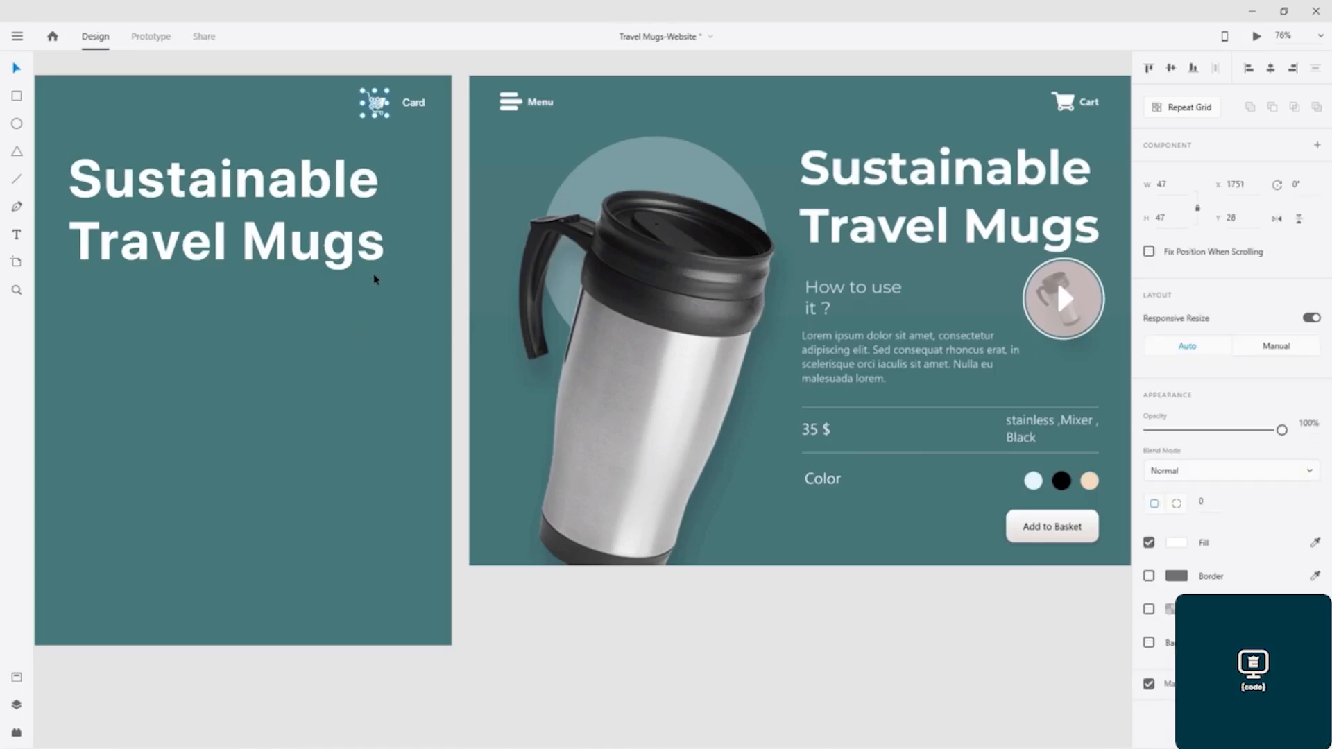
- Move the cart icon right beside the "Card" text at X 1770, Y 24 and save the document
{"action": "left_click", "coordinate": [413, 131]}
{"action": "left_click", "coordinate": [378, 114]}
{"action": "scroll", "coordinate": [380, 113], "scroll_direction": "up", "scroll_amount": 2}
{"action": "scroll", "coordinate": [380, 113], "scroll_direction": "up", "scroll_amount": 4}
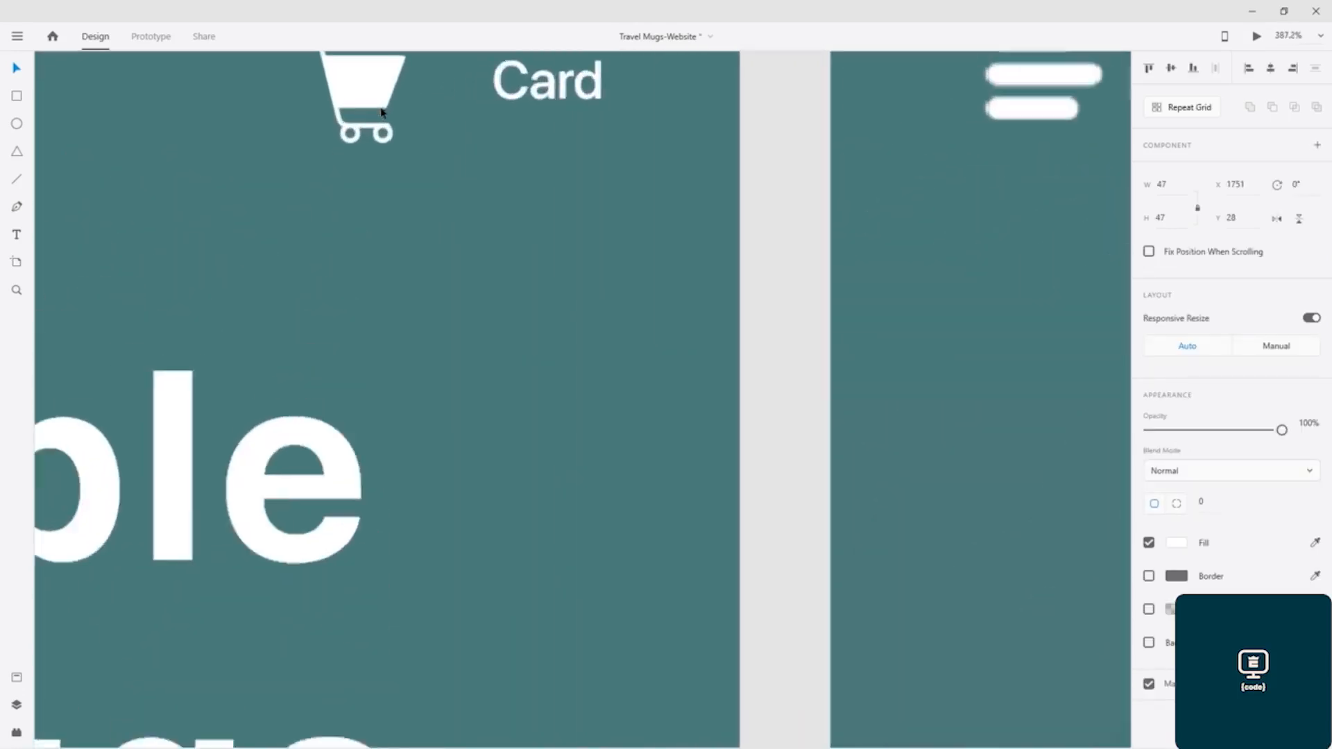
{"action": "left_click_drag", "start_coordinate": [356, 89], "coordinate": [419, 81]}
{"action": "scroll", "coordinate": [482, 236], "scroll_direction": "down", "scroll_amount": 5}
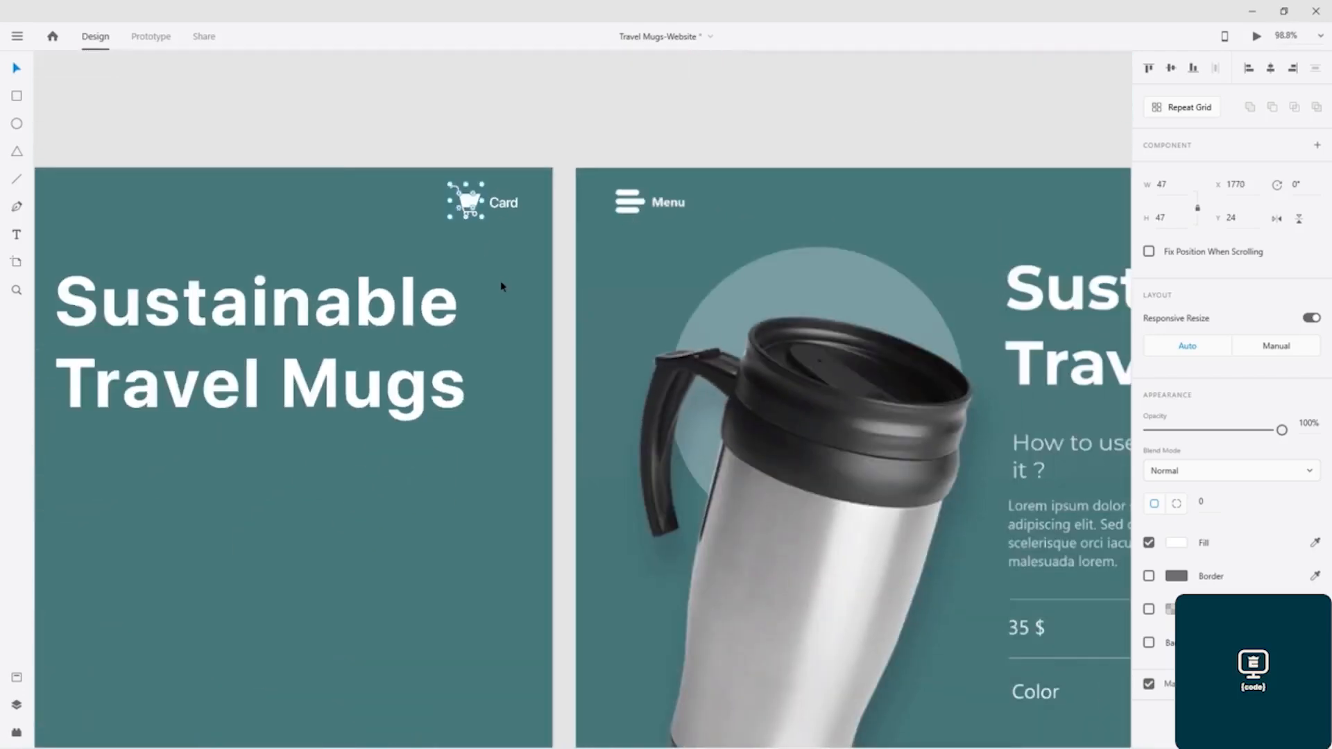
{"action": "scroll", "coordinate": [501, 286], "scroll_direction": "down", "scroll_amount": 3}
{"action": "left_click_drag", "start_coordinate": [430, 427], "coordinate": [548, 386]}
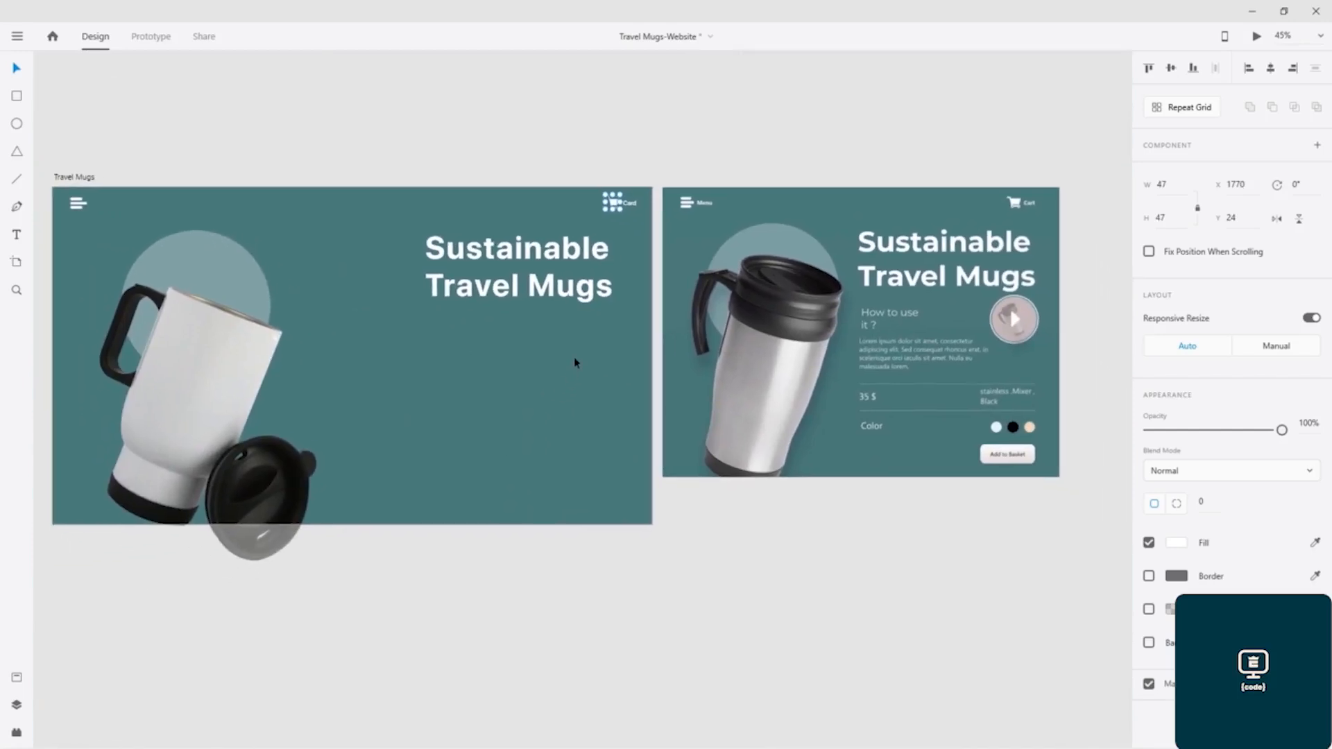
{"action": "key", "text": "ctrl+s"}
- Move the translucent circle behind the mug straight down to Y 198
{"action": "left_click", "coordinate": [217, 256]}
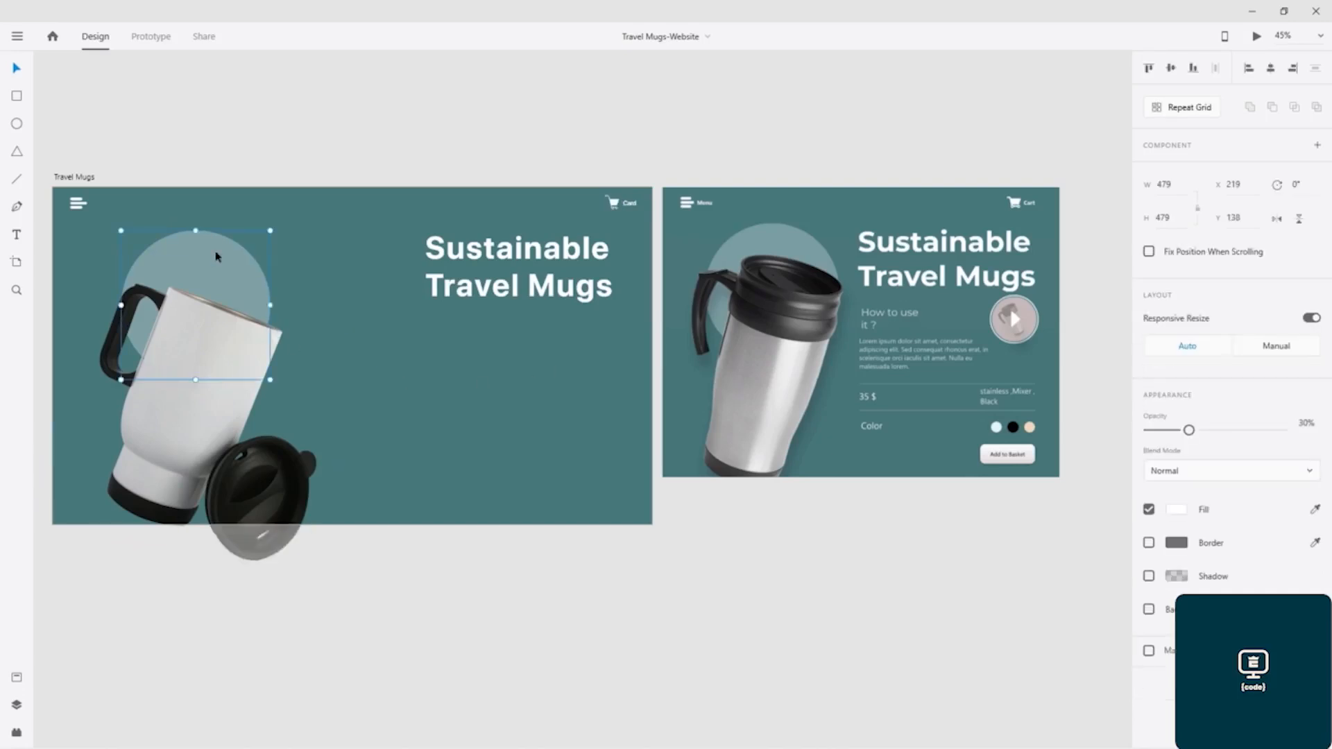
{"action": "key", "text": "shift+Down"}
{"action": "key", "text": "shift+Down"}
{"action": "key", "text": "shift+Down"}
{"action": "key", "text": "shift+Down"}
{"action": "key", "text": "shift+Down"}
{"action": "key", "text": "shift+Down"}
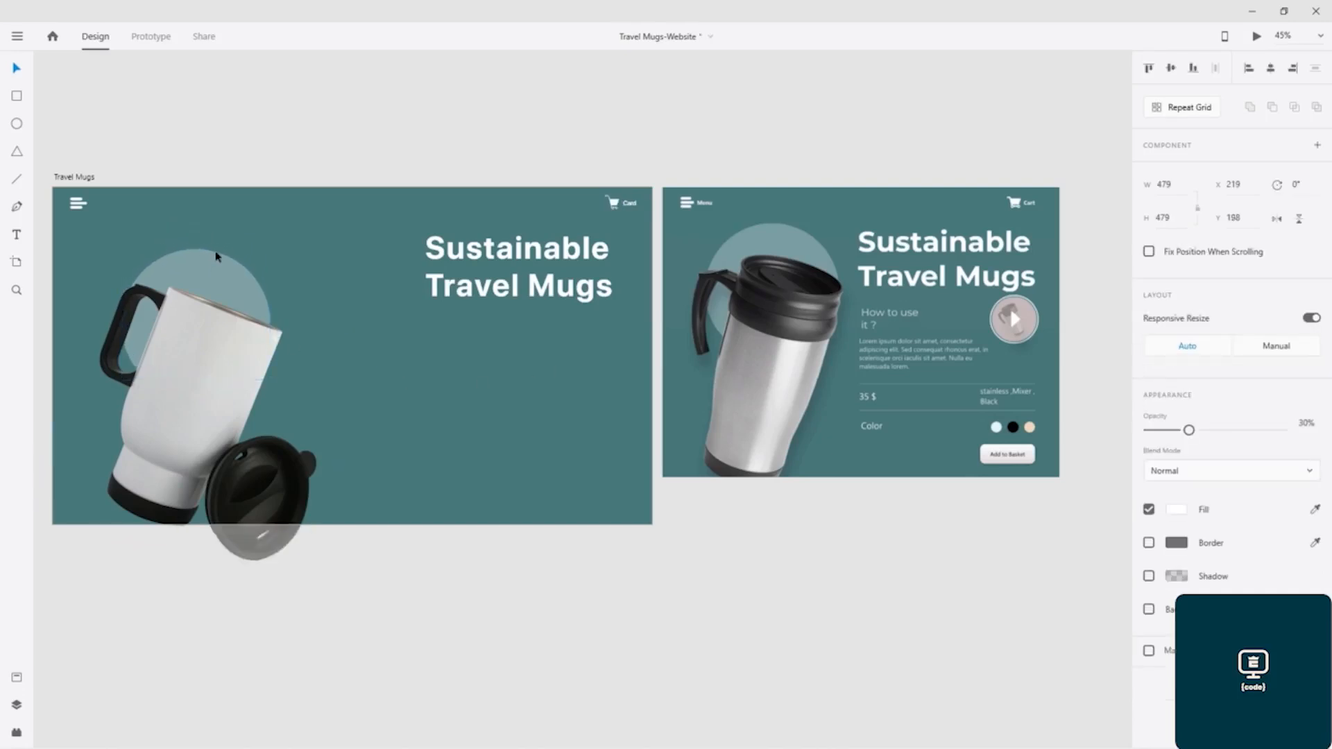
- Lower the translucent circle behind the mug to Y 218 and deselect it
{"action": "key", "text": "shift+Down"}
{"action": "key", "text": "shift+Down"}
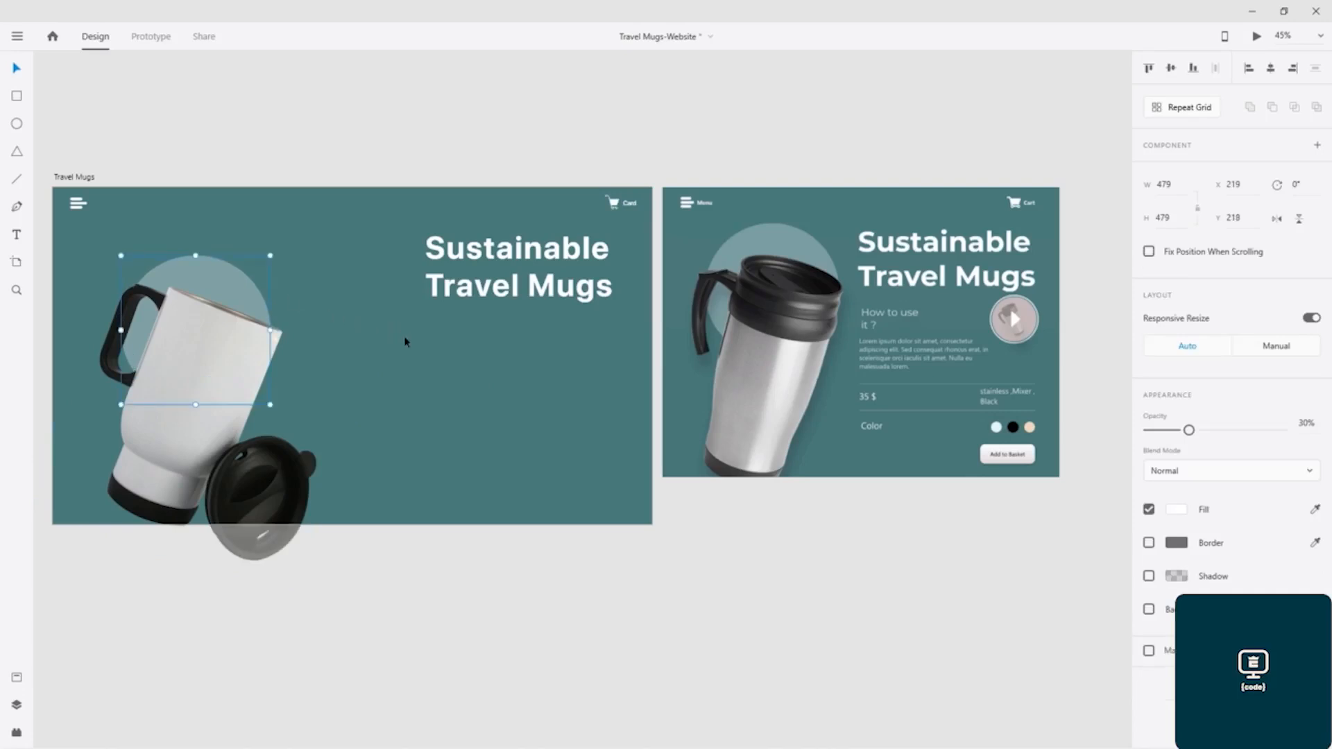
{"action": "left_click", "coordinate": [576, 363]}
- Duplicate the "Sustainable Travel Mugs" heading straight down to Y 437 and select all of the copy's text
{"action": "left_click", "coordinate": [510, 288]}
{"action": "left_click_drag", "start_coordinate": [508, 290], "coordinate": [519, 385]}
{"action": "key", "text": "Return"}
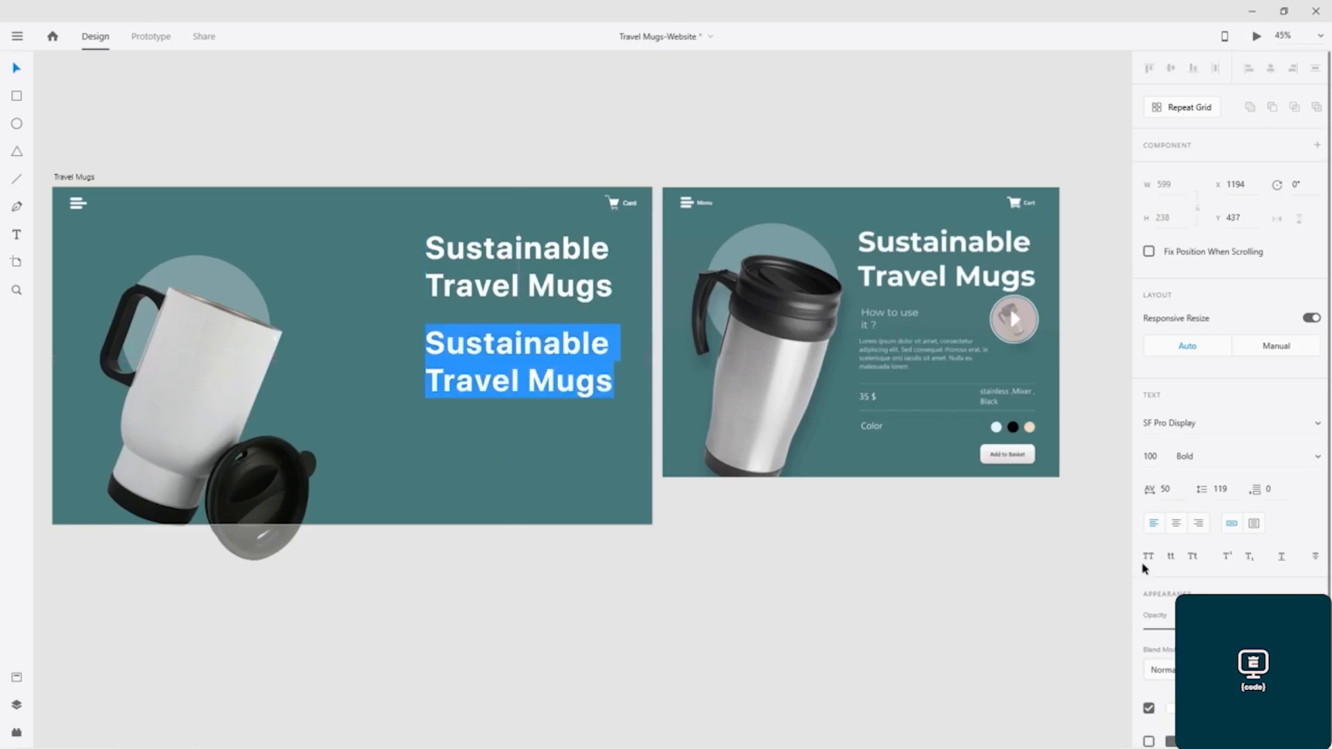
- Set the copied heading's character spacing to 0 and its font size to 50
{"action": "left_click", "coordinate": [1173, 490]}
{"action": "type", "text": "0"}
{"action": "key", "text": "Return"}
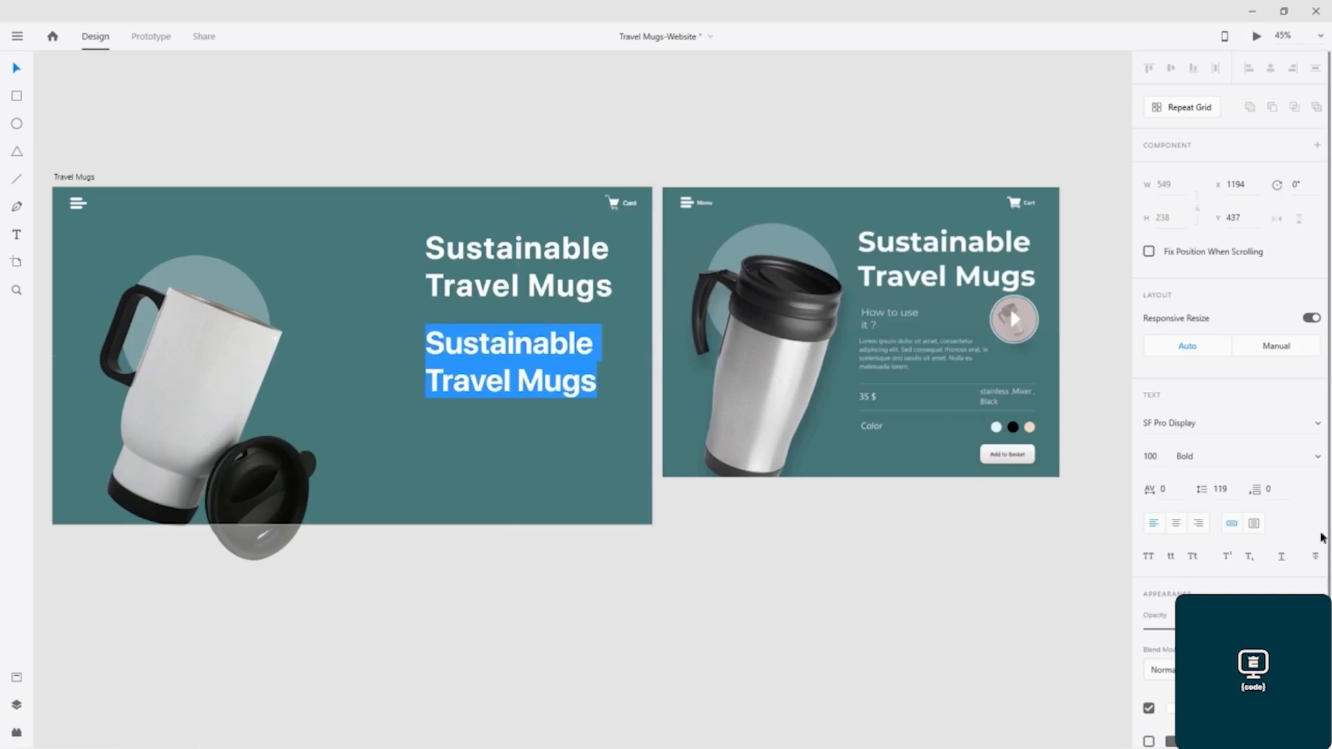
{"action": "left_click", "coordinate": [1157, 457]}
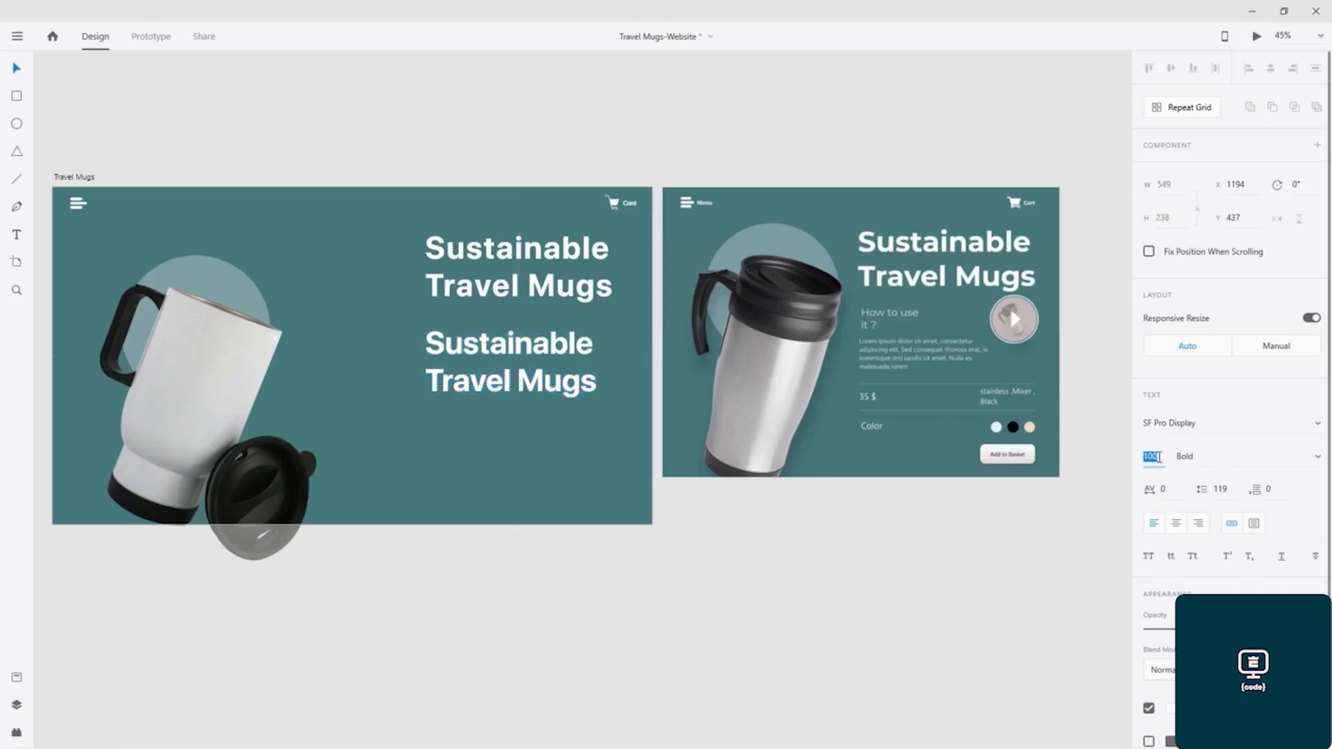
{"action": "type", "text": "50"}
{"action": "key", "text": "Return"}
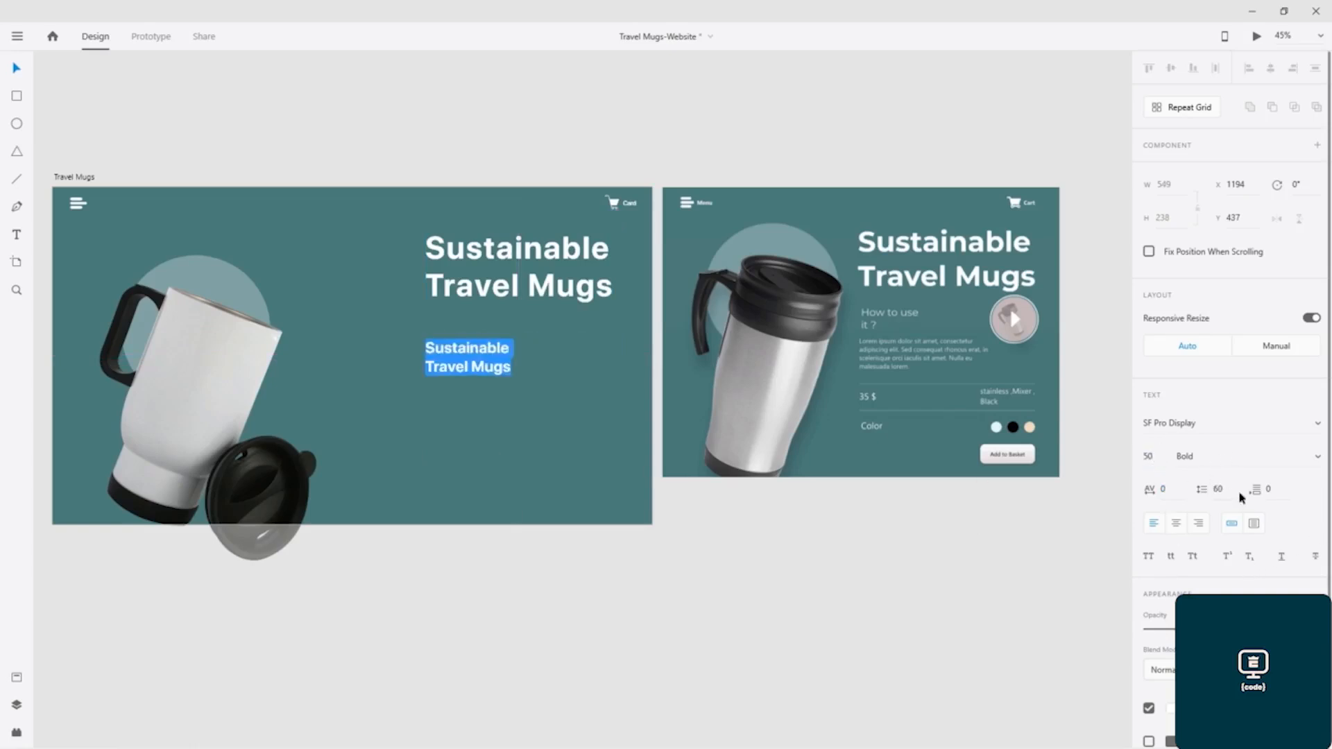
- Change the copied heading's weight to Regular and replace its text with "How to use it ?" on two lines
{"action": "left_click", "coordinate": [1317, 456]}
{"action": "scroll", "coordinate": [1254, 419], "scroll_direction": "up", "scroll_amount": 1}
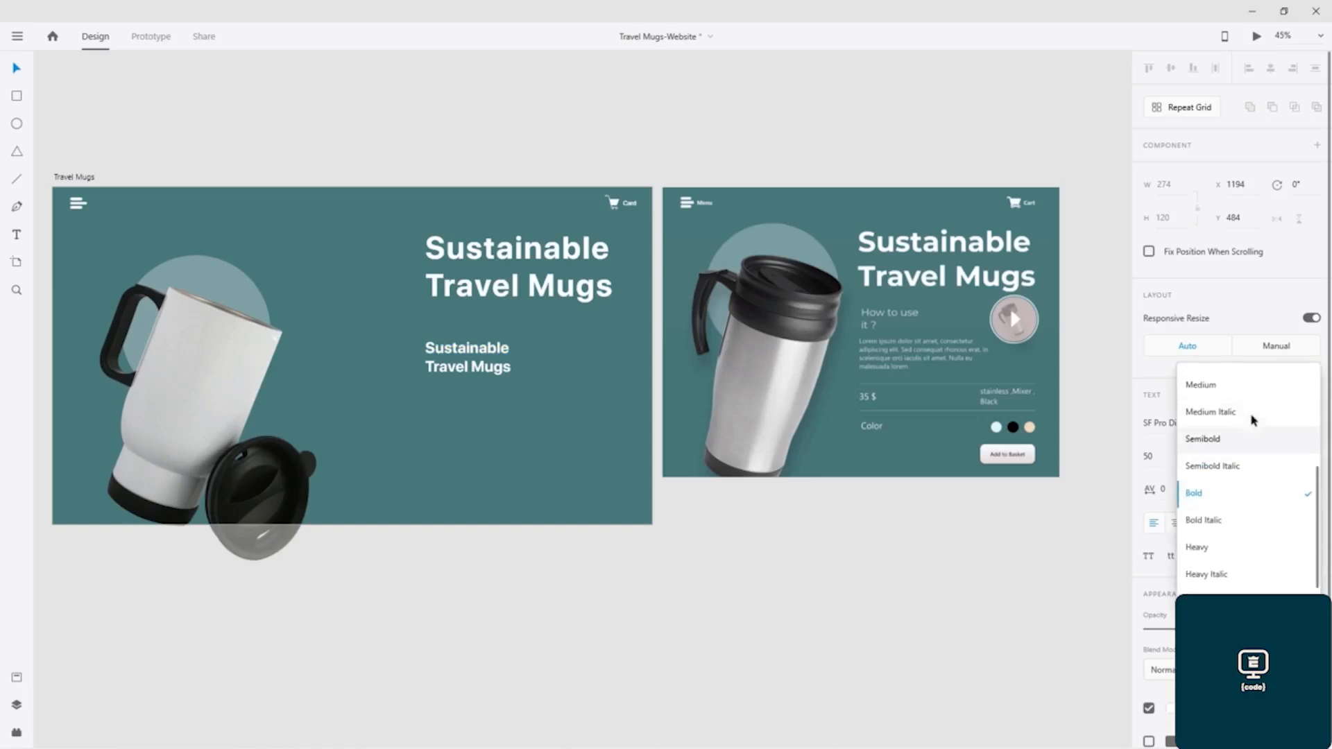
{"action": "left_click", "coordinate": [1224, 388]}
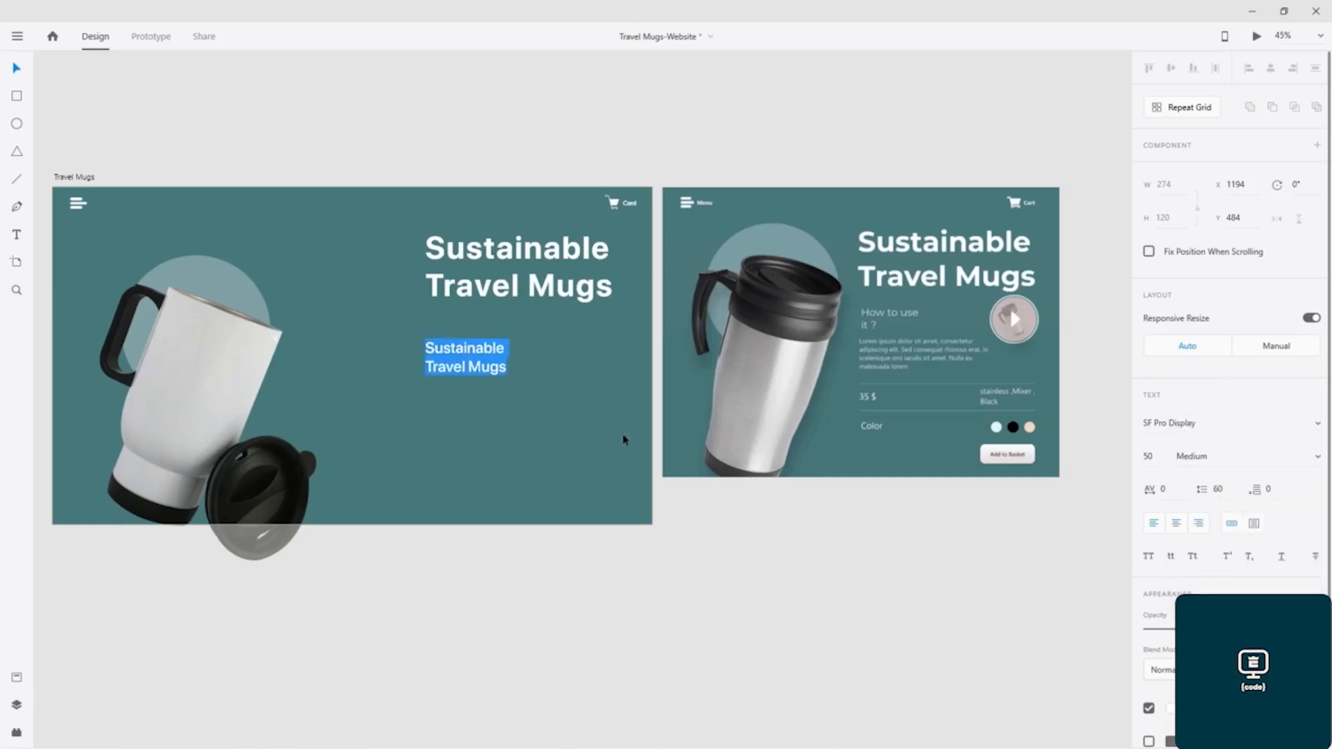
{"action": "left_click", "coordinate": [1308, 458]}
{"action": "scroll", "coordinate": [1303, 462], "scroll_direction": "up", "scroll_amount": 2}
{"action": "left_click", "coordinate": [1204, 389]}
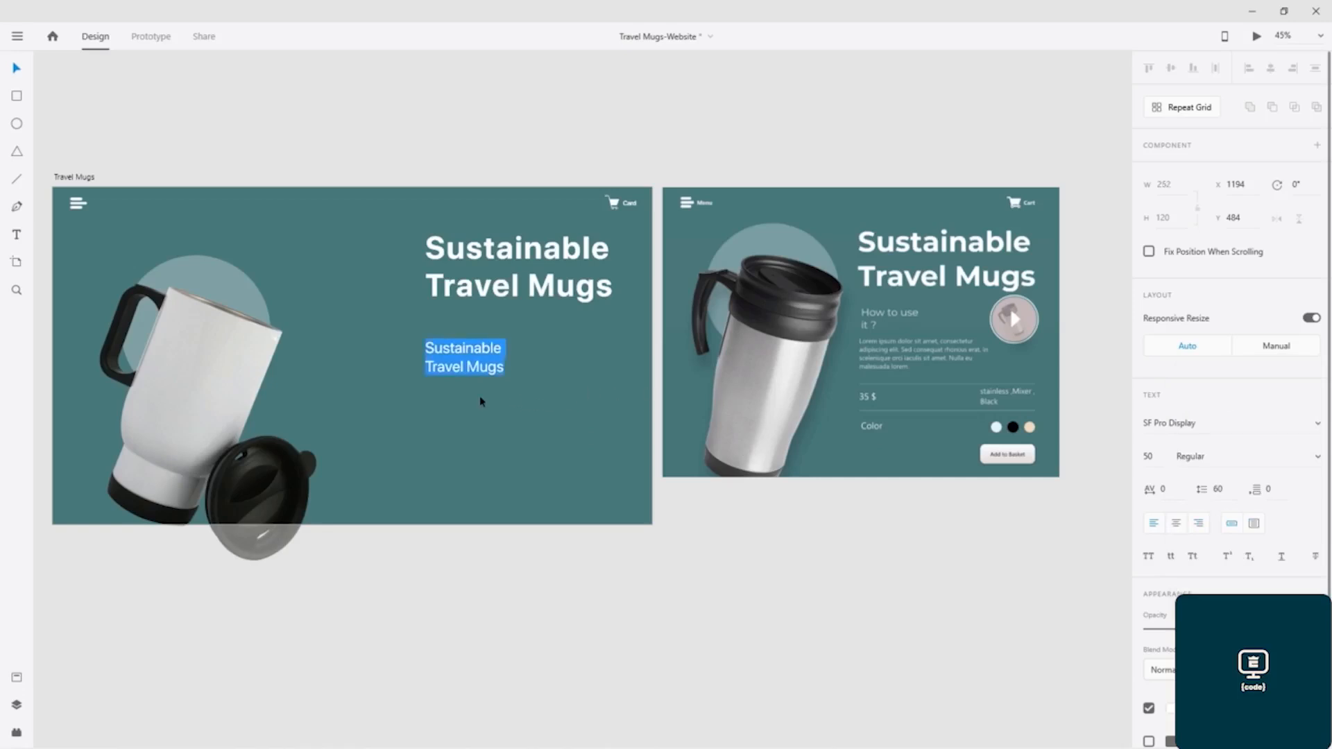
{"action": "type", "text": "How to use"}
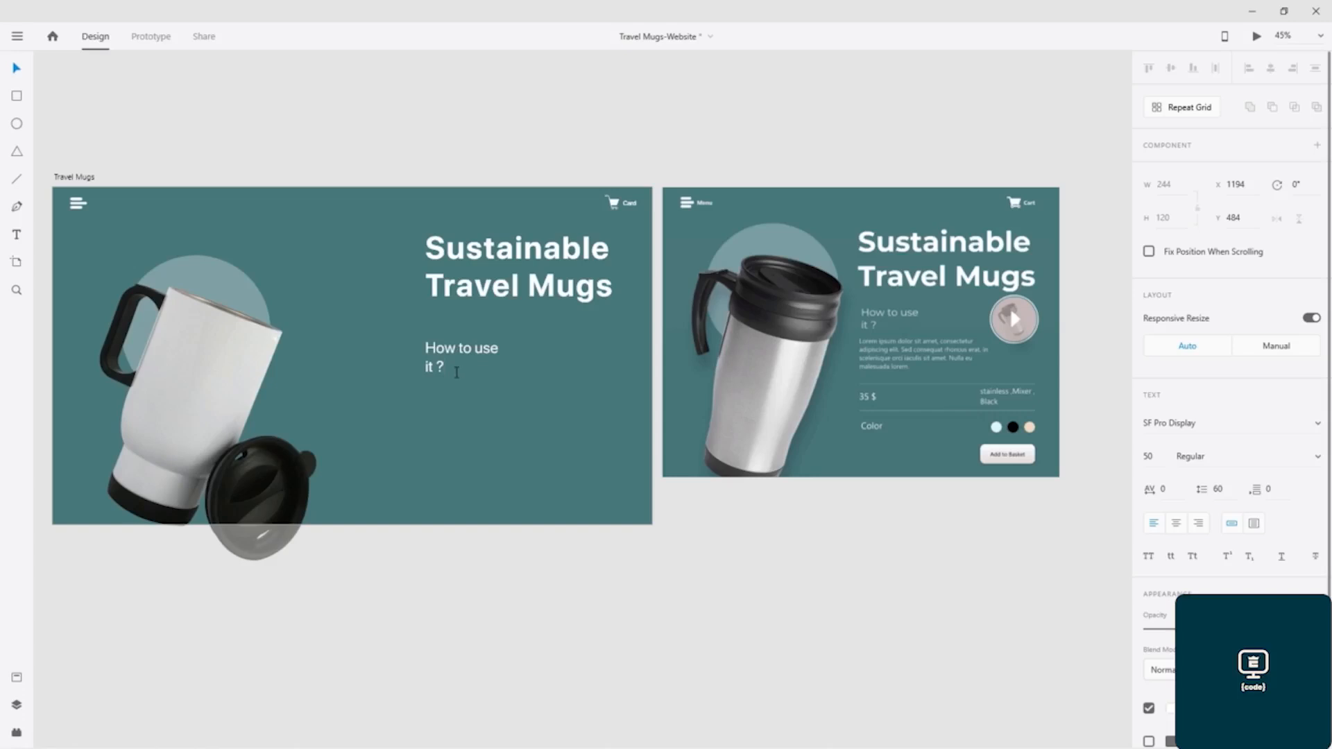
- Increase the character spacing of the whole "How to use it ?" text to 61
{"action": "key", "text": "ctrl+a"}
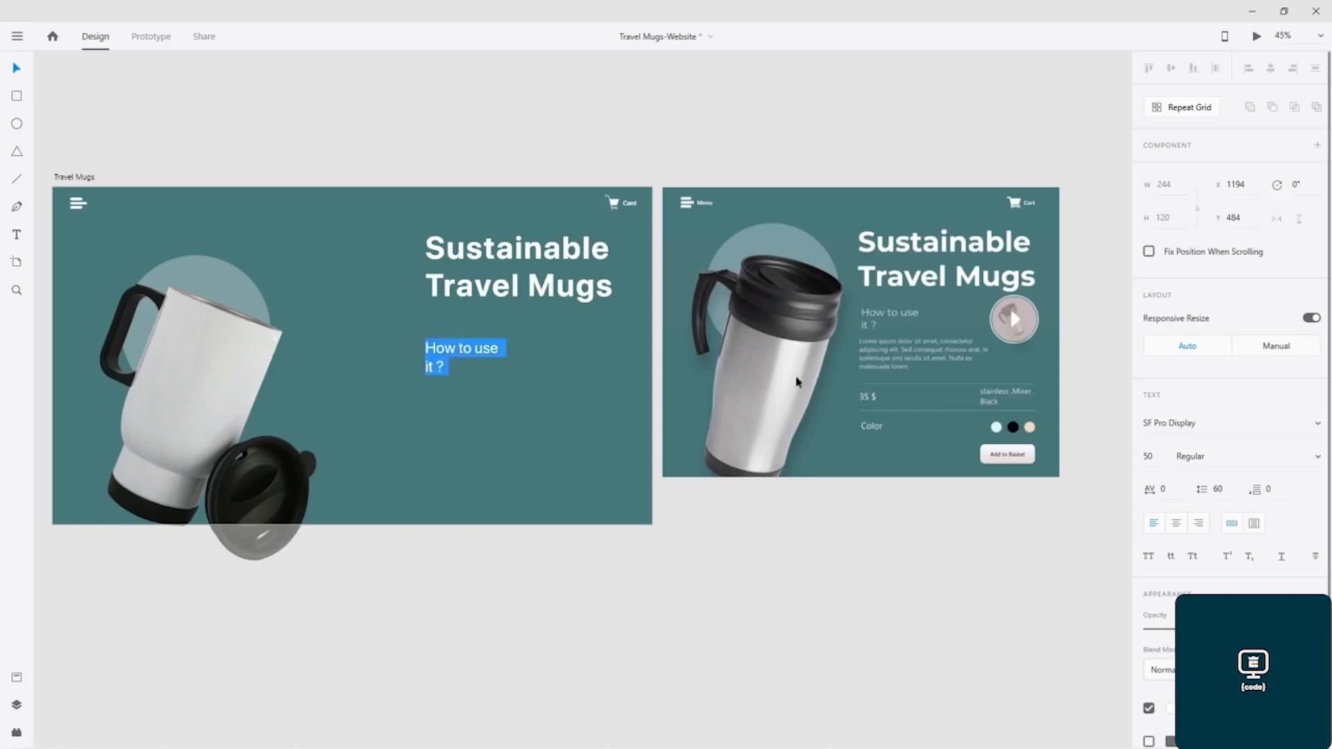
{"action": "left_click", "coordinate": [1165, 489]}
{"action": "type", "text": "50"}
{"action": "key", "text": "Return"}
{"action": "key", "text": "Up"}
{"action": "key", "text": "Up"}
{"action": "key", "text": "Up"}
{"action": "key", "text": "Up"}
{"action": "key", "text": "Up"}
{"action": "key", "text": "Up"}
{"action": "key", "text": "Up"}
{"action": "key", "text": "Up"}
{"action": "key", "text": "Up"}
{"action": "key", "text": "Up"}
{"action": "key", "text": "Up"}
{"action": "key", "text": "Up"}
{"action": "key", "text": "Up"}
{"action": "key", "text": "Up"}
{"action": "key", "text": "Up"}
{"action": "key", "text": "Up"}
{"action": "key", "text": "Up"}
{"action": "key", "text": "Up"}
{"action": "key", "text": "Up"}
{"action": "key", "text": "Up"}
{"action": "key", "text": "Down"}
{"action": "key", "text": "Down"}
{"action": "key", "text": "Down"}
{"action": "key", "text": "Down"}
{"action": "key", "text": "Down"}
{"action": "key", "text": "Down"}
{"action": "key", "text": "Down"}
{"action": "key", "text": "Down"}
{"action": "key", "text": "Down"}
{"action": "key", "text": "Down"}
{"action": "key", "text": "Down"}
{"action": "key", "text": "Down"}
{"action": "key", "text": "Down"}
{"action": "key", "text": "Down"}
{"action": "key", "text": "Down"}
{"action": "key", "text": "Down"}
{"action": "key", "text": "Down"}
{"action": "key", "text": "Down"}
{"action": "key", "text": "Down"}
{"action": "key", "text": "Down"}
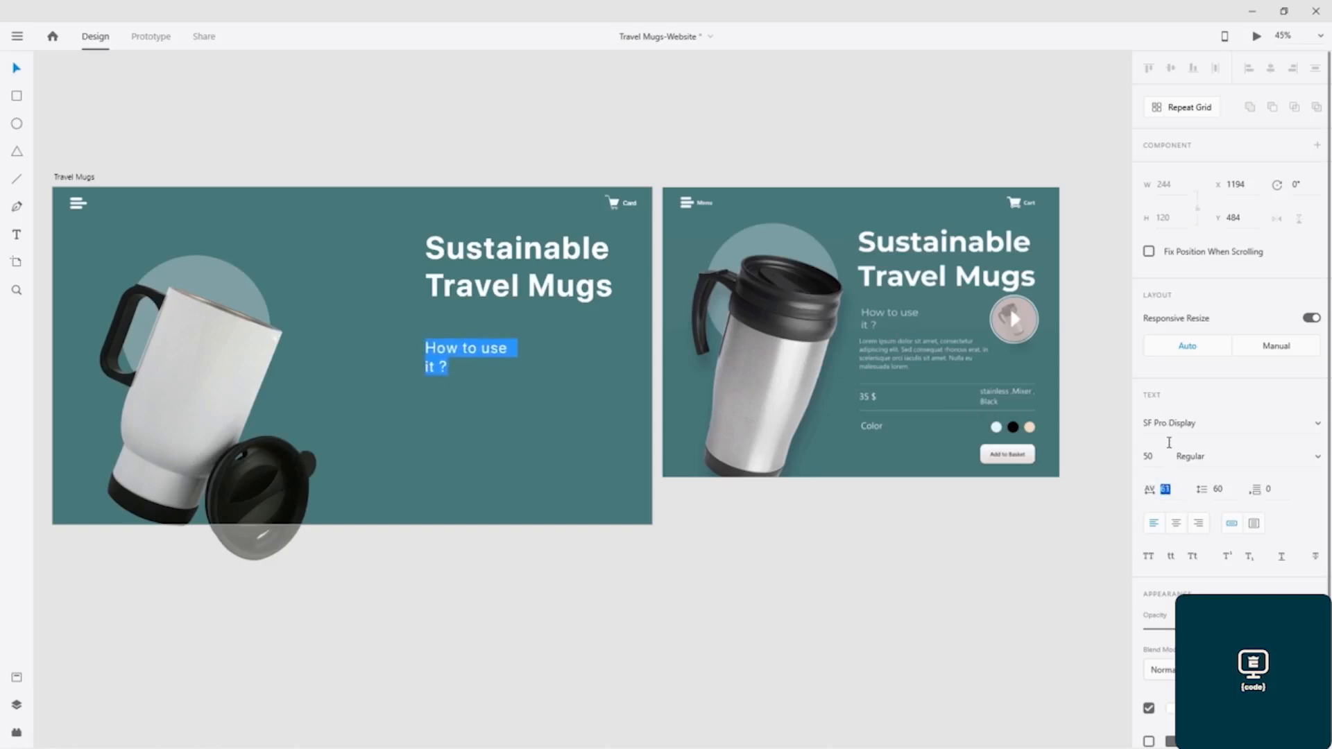
- Set the font size of the "How to use it ?" text to 35 and finish editing it
{"action": "left_click", "coordinate": [1147, 457]}
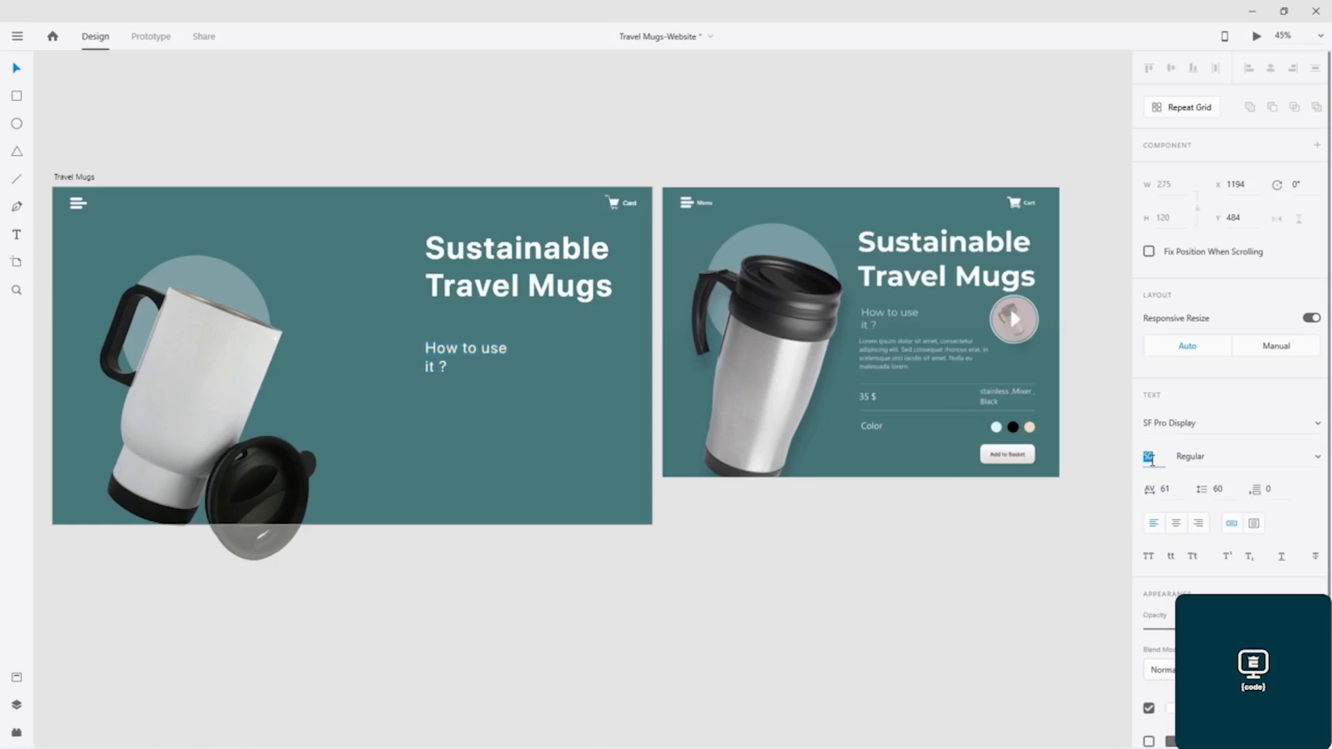
{"action": "type", "text": "35"}
{"action": "key", "text": "Return"}
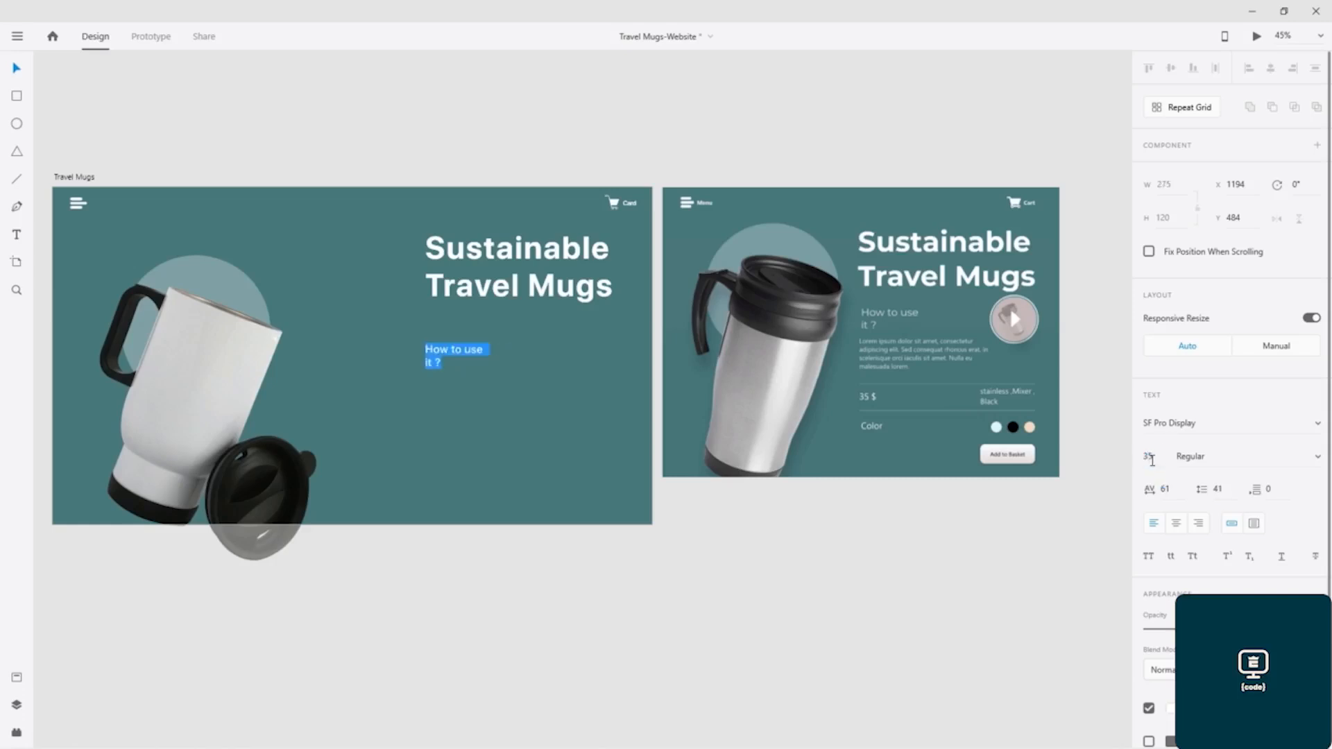
{"action": "key", "text": "Escape"}
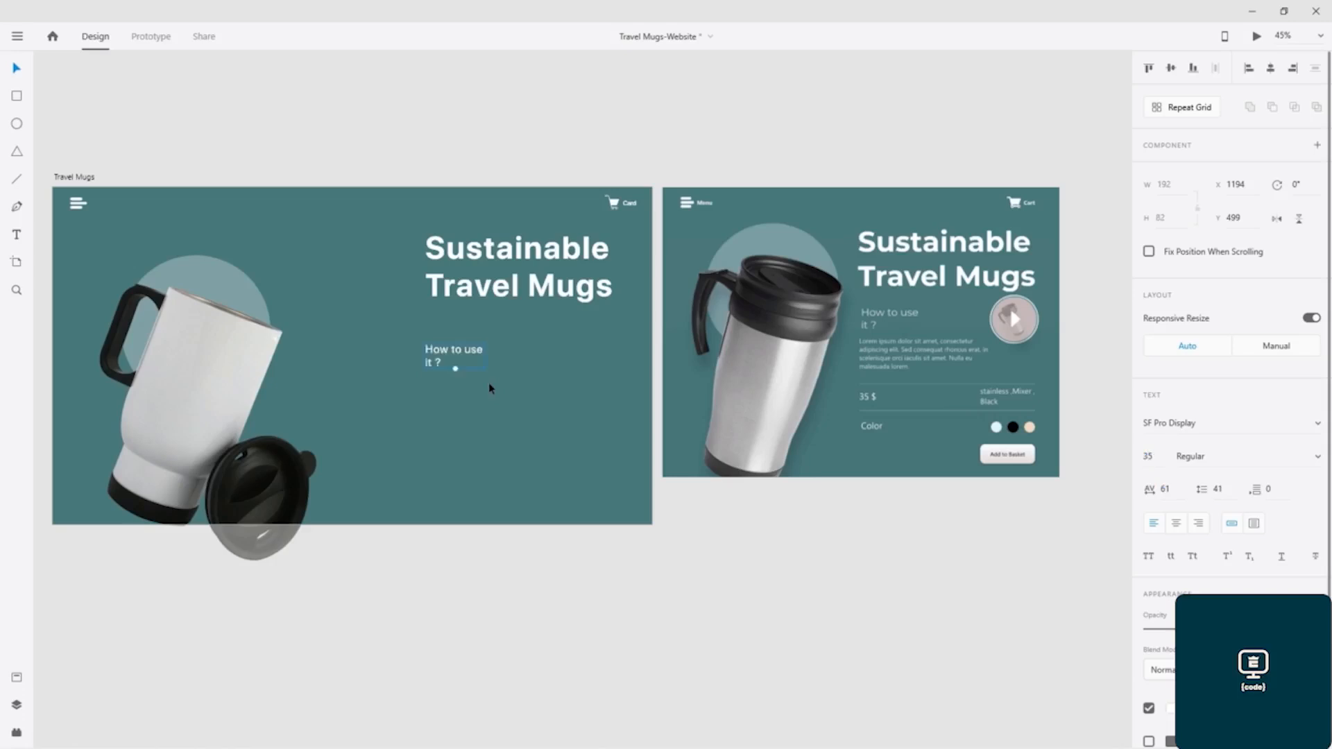
- Move the "How to use it ?" text up under the heading, slightly indented, to X 1214, Y 437
{"action": "scroll", "coordinate": [488, 382], "scroll_direction": "up", "scroll_amount": 6}
{"action": "scroll", "coordinate": [486, 361], "scroll_direction": "down", "scroll_amount": 5}
{"action": "scroll", "coordinate": [500, 357], "scroll_direction": "down", "scroll_amount": 3}
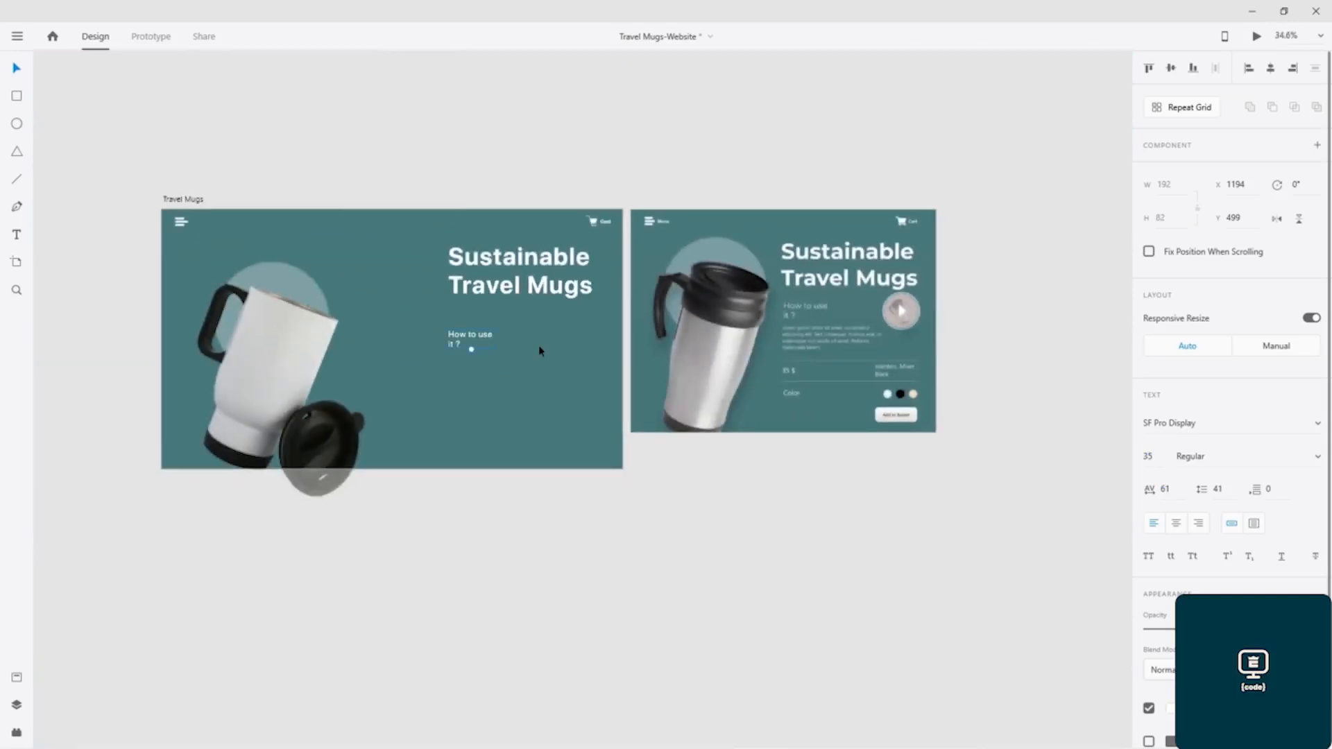
{"action": "scroll", "coordinate": [538, 347], "scroll_direction": "up", "scroll_amount": 5}
{"action": "scroll", "coordinate": [538, 344], "scroll_direction": "up", "scroll_amount": 1}
{"action": "scroll", "coordinate": [548, 338], "scroll_direction": "right", "scroll_amount": 5}
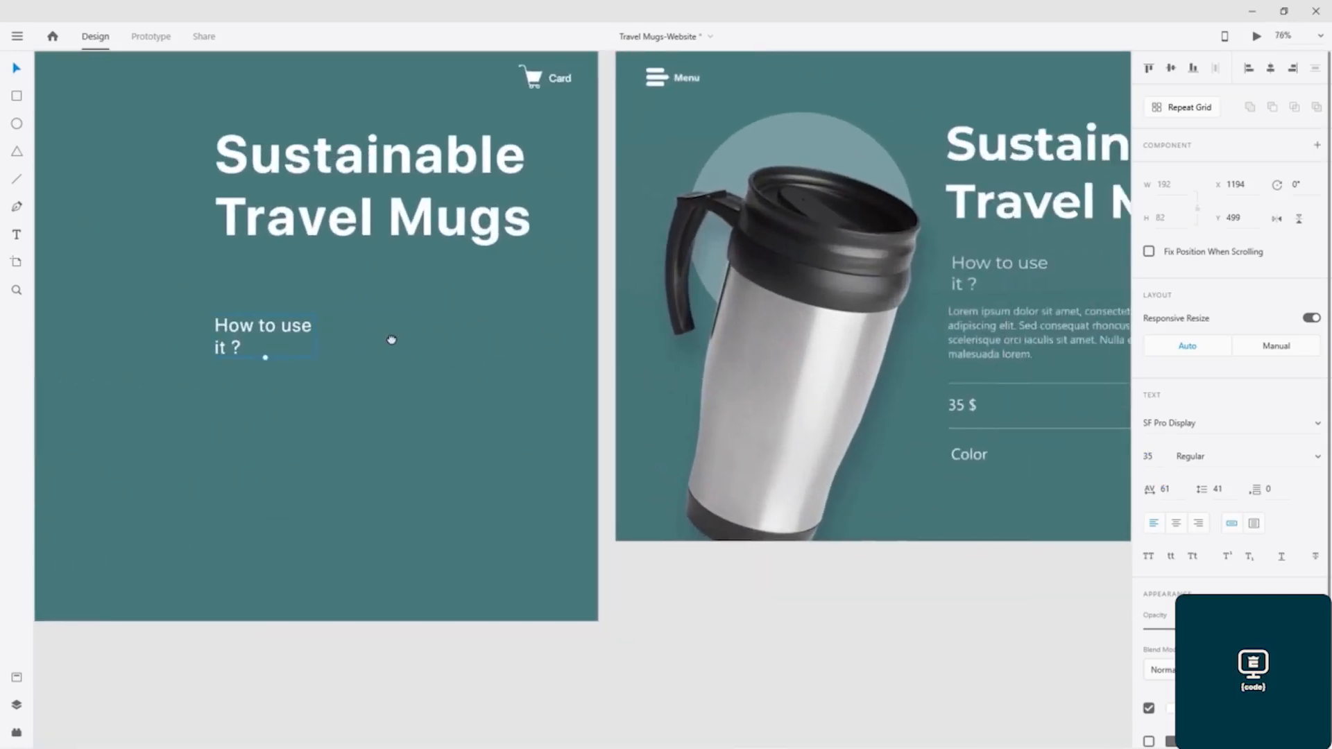
{"action": "left_click_drag", "start_coordinate": [234, 328], "coordinate": [246, 292]}
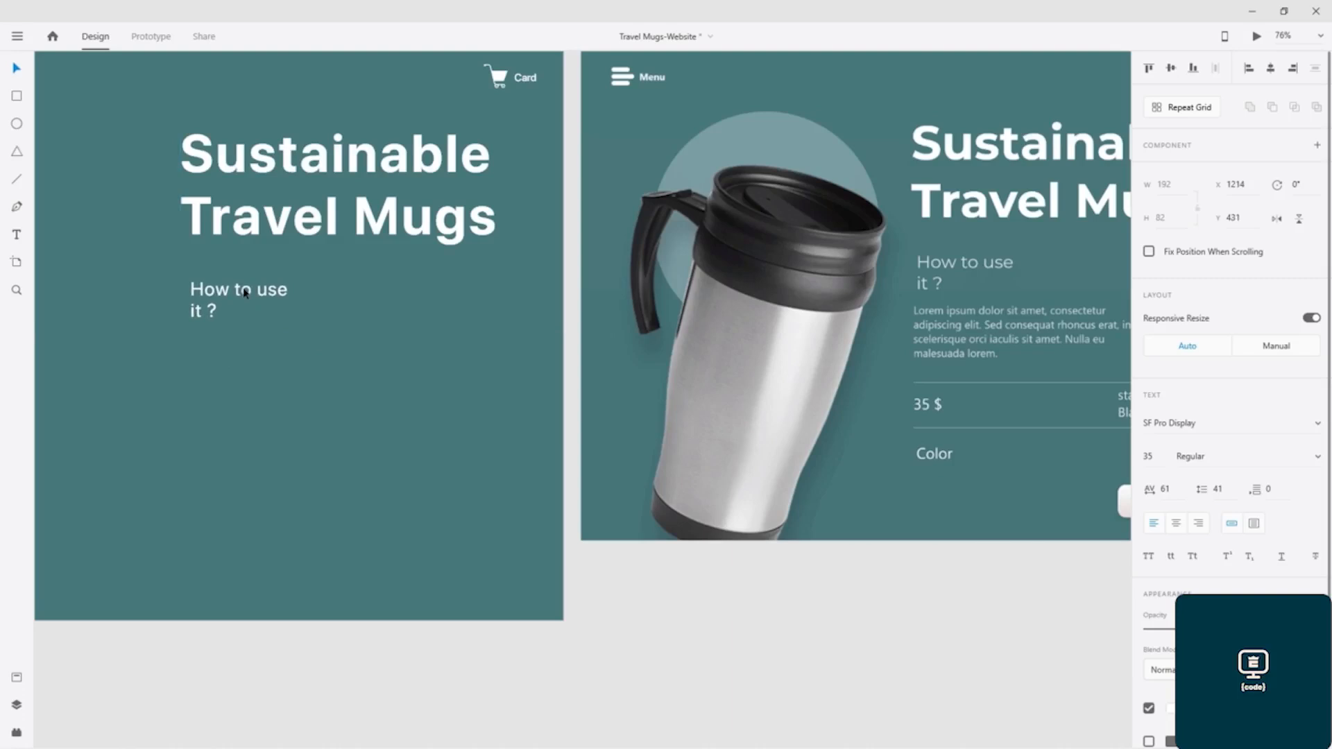
{"action": "left_click_drag", "start_coordinate": [244, 292], "coordinate": [244, 295]}
- Lower the opacity of the "How to use it ?" text to 70% and save the document
{"action": "double_click", "coordinate": [244, 296]}
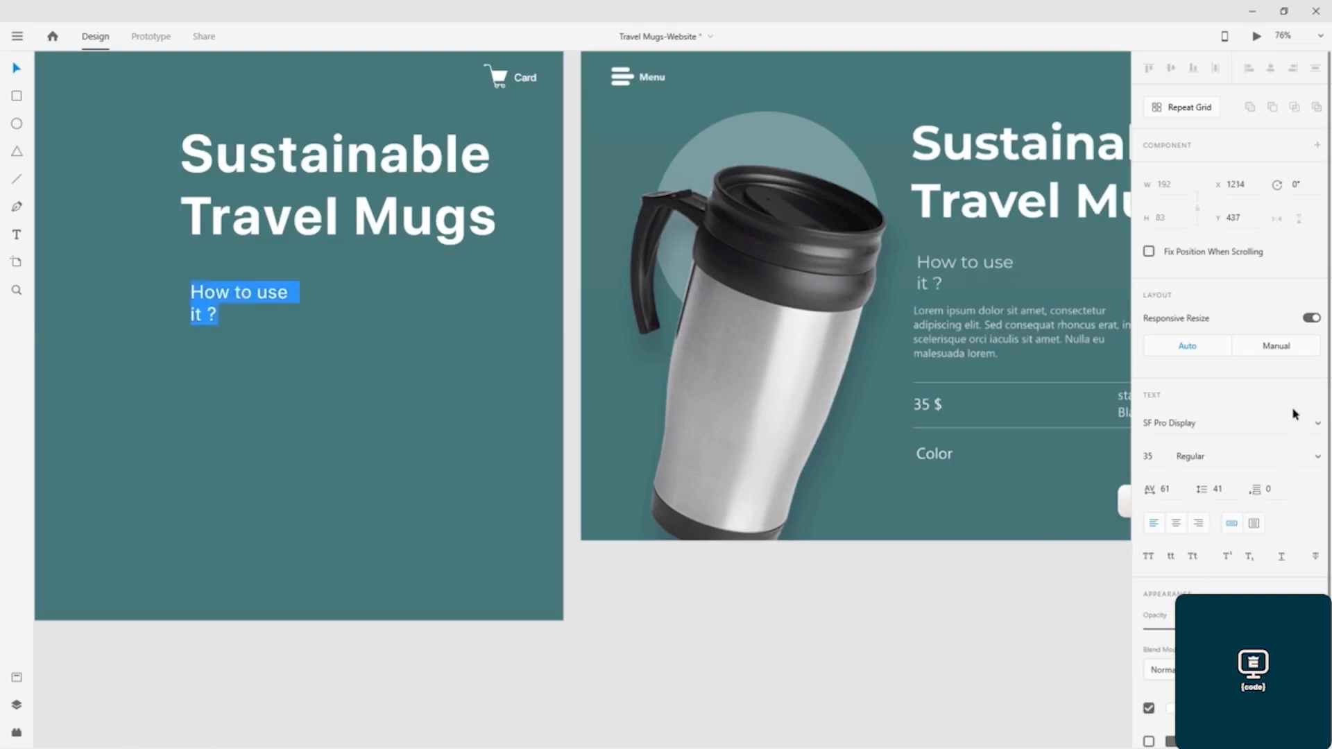
{"action": "scroll", "coordinate": [1234, 416], "scroll_direction": "down", "scroll_amount": 3}
{"action": "left_click_drag", "start_coordinate": [1281, 525], "coordinate": [1242, 525]}
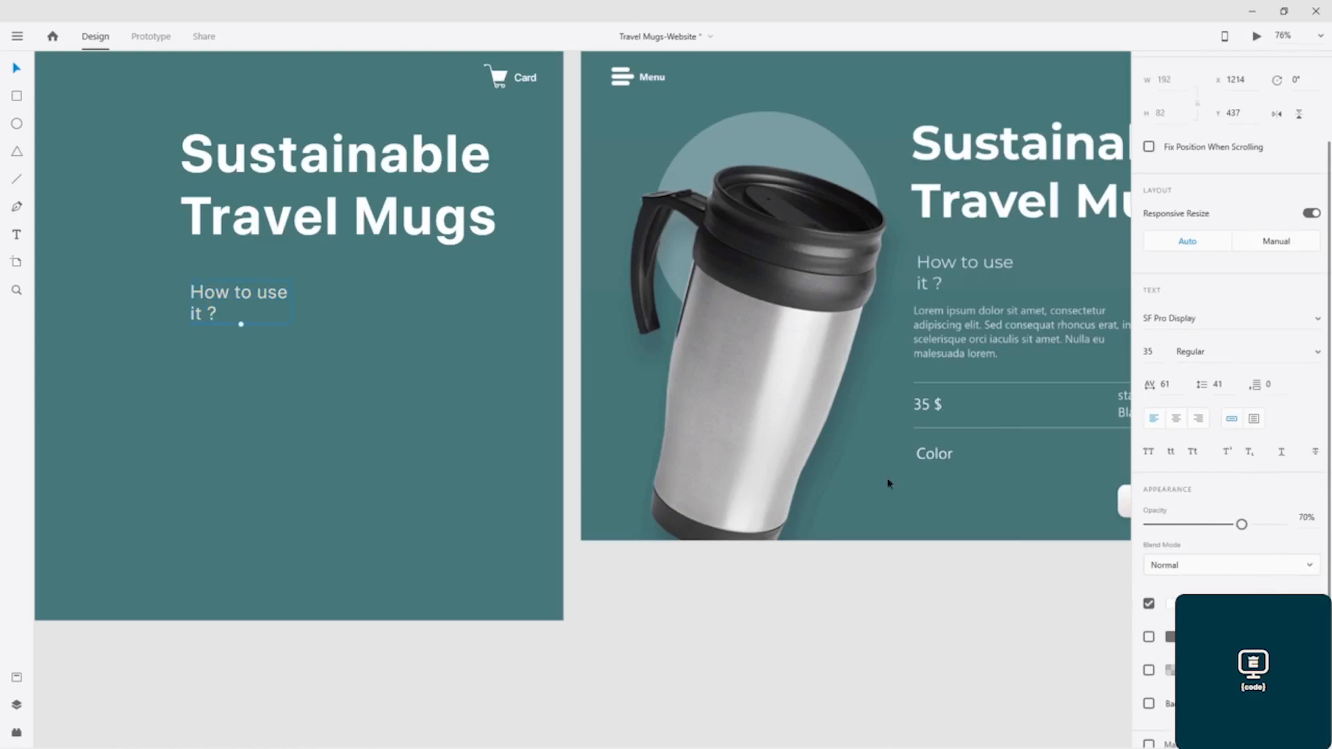
{"action": "left_click", "coordinate": [387, 373]}
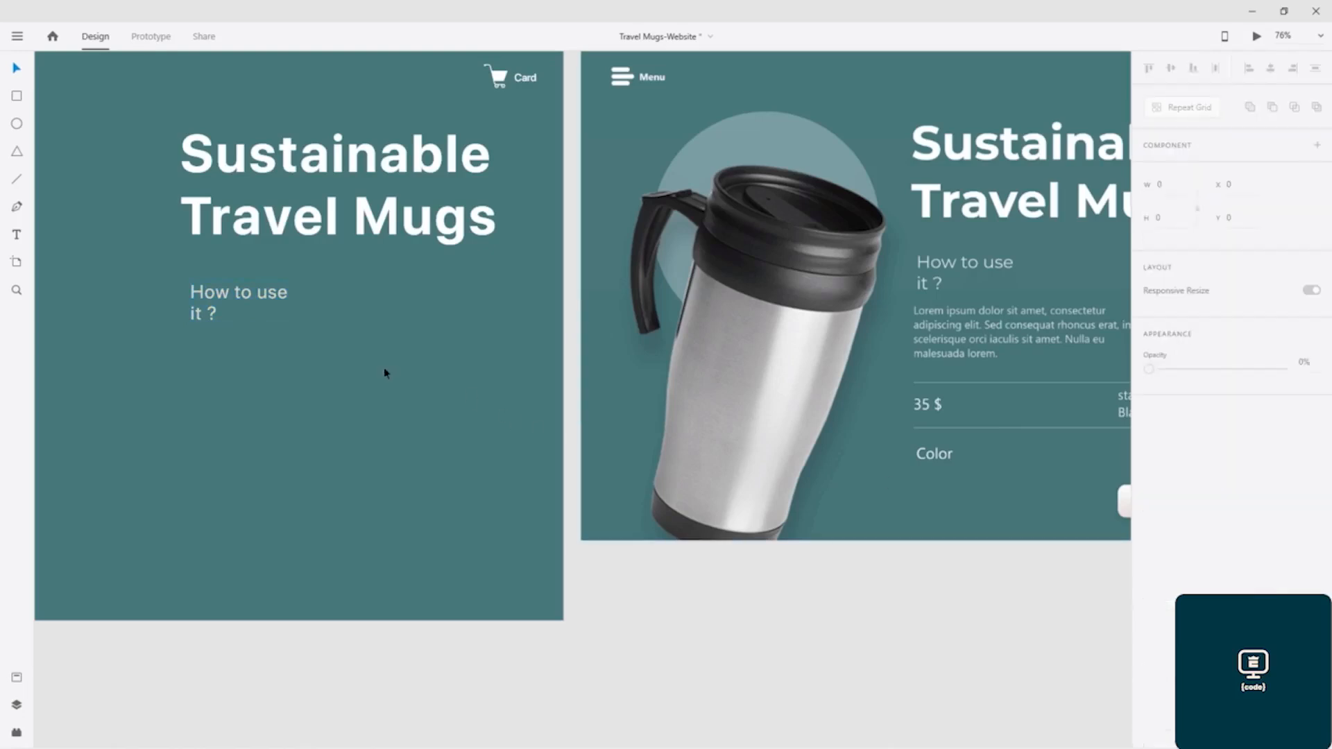
{"action": "key", "text": "ctrl+s"}
- Draw a 178 × 178 circle beside the "How to use it ?" text and place it at X 1616, Y 406
{"action": "scroll", "coordinate": [609, 335], "scroll_direction": "right", "scroll_amount": 4}
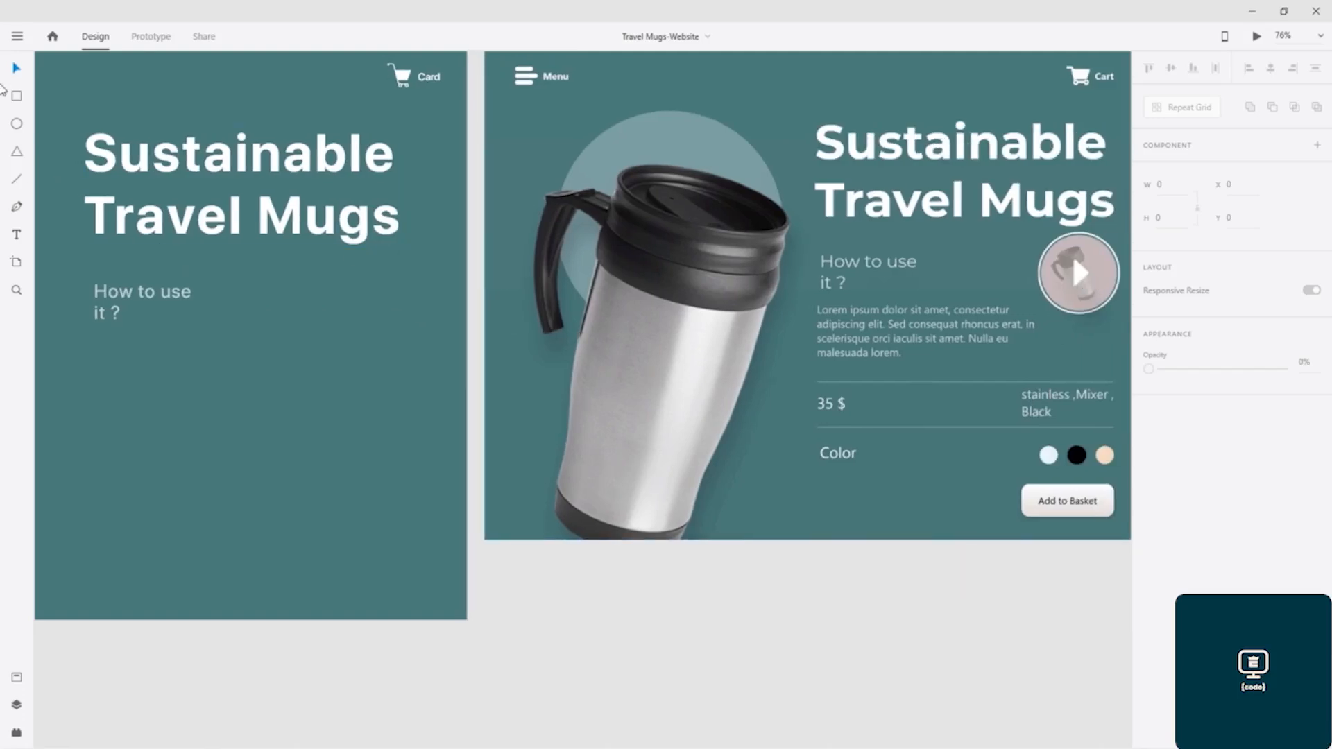
{"action": "left_click", "coordinate": [17, 124]}
{"action": "left_click_drag", "start_coordinate": [319, 271], "coordinate": [428, 366]}
{"action": "key", "text": "v"}
{"action": "left_click_drag", "start_coordinate": [373, 316], "coordinate": [363, 317]}
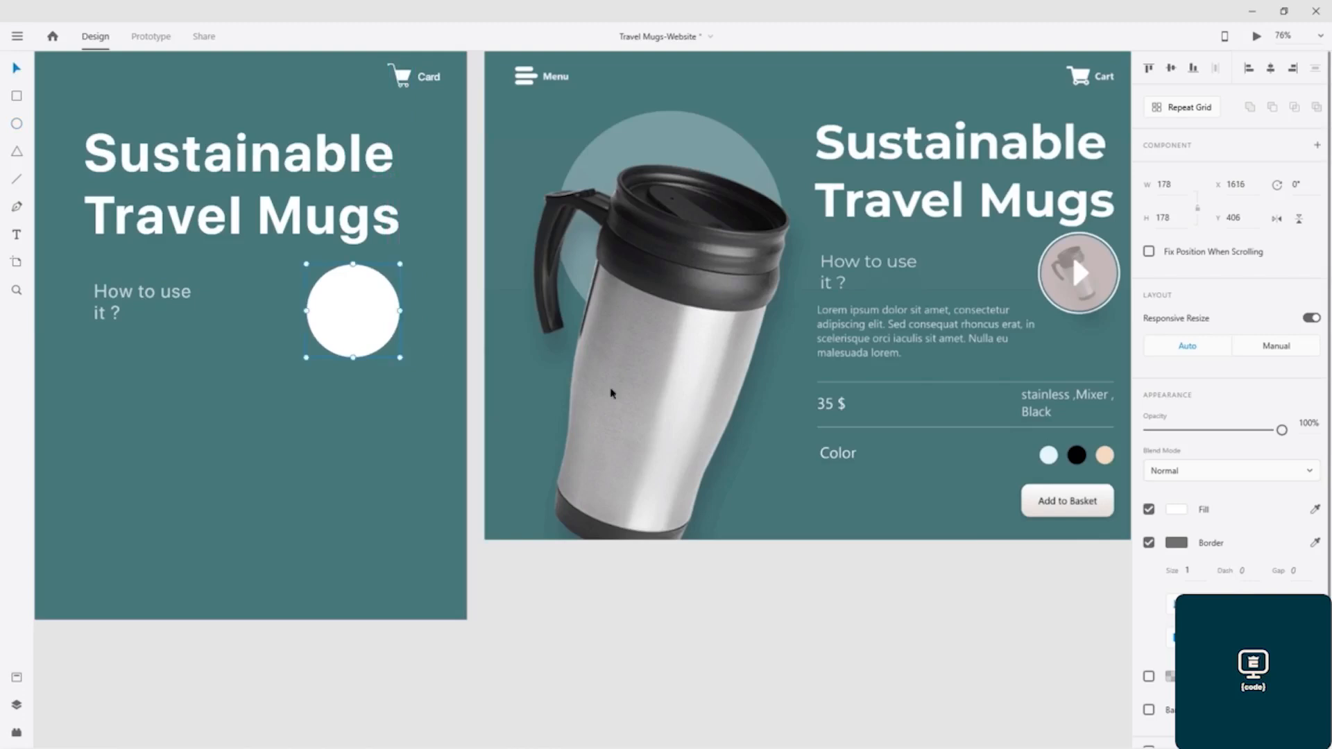
- Set the new circle's border size to 5, and increase it to 10
{"action": "left_click_drag", "start_coordinate": [1198, 574], "coordinate": [1175, 568]}
{"action": "type", "text": "5"}
{"action": "key", "text": "Return"}
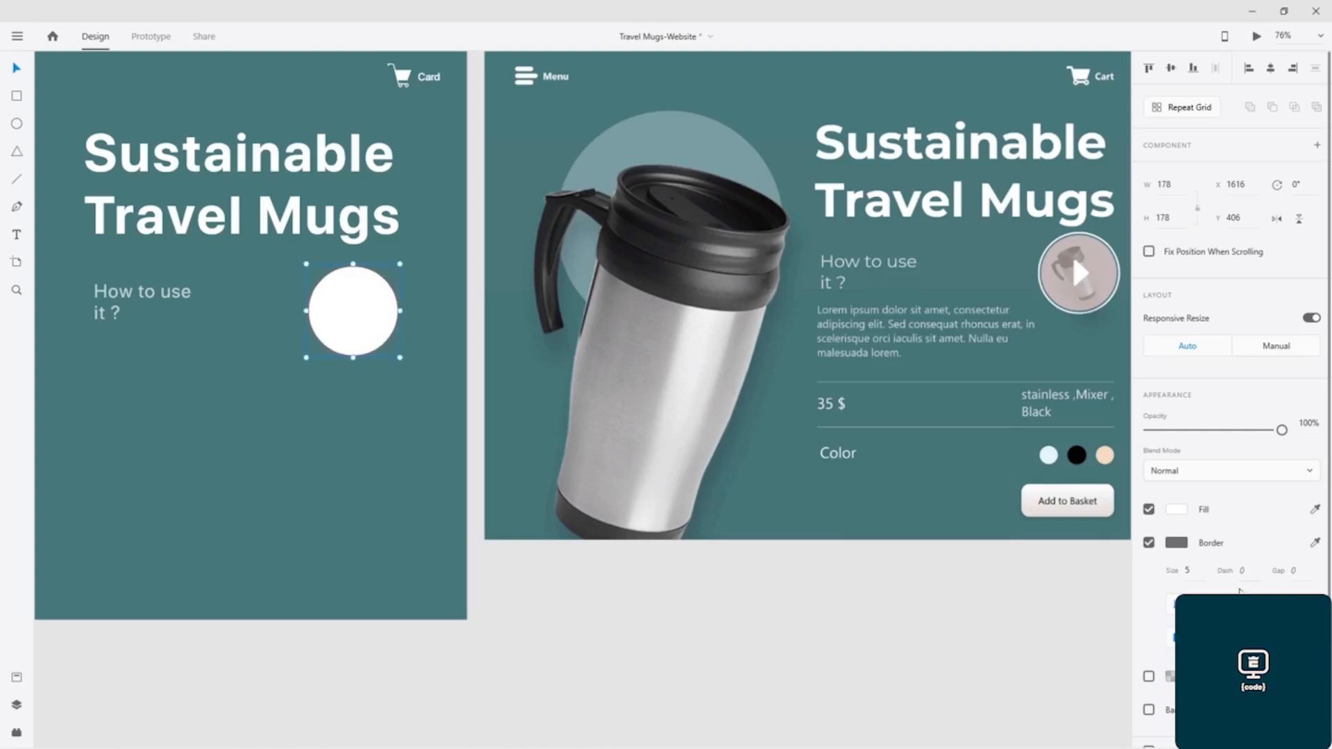
{"action": "type", "text": "10"}
{"action": "key", "text": "Return"}
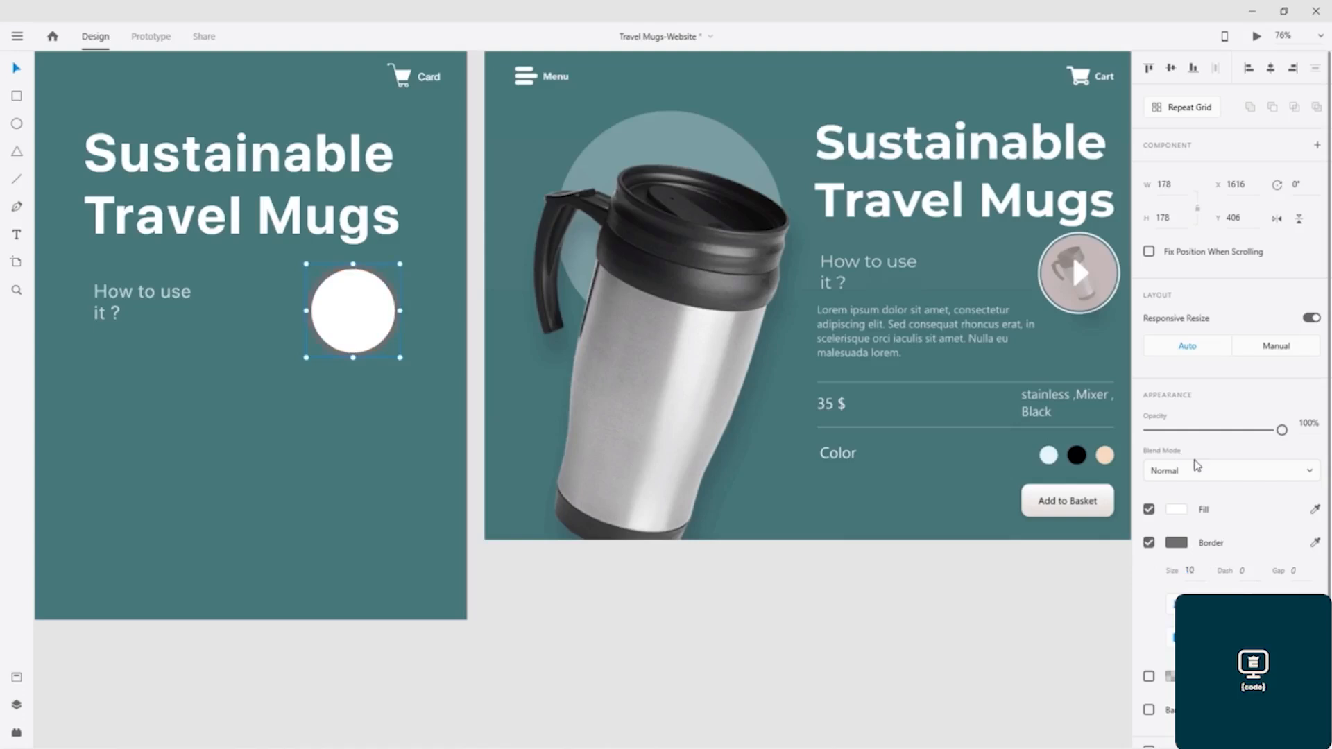
- Fill the circle with the pinkish grey sampled from the reference's play button and make its border white
{"action": "left_click", "coordinate": [1183, 512]}
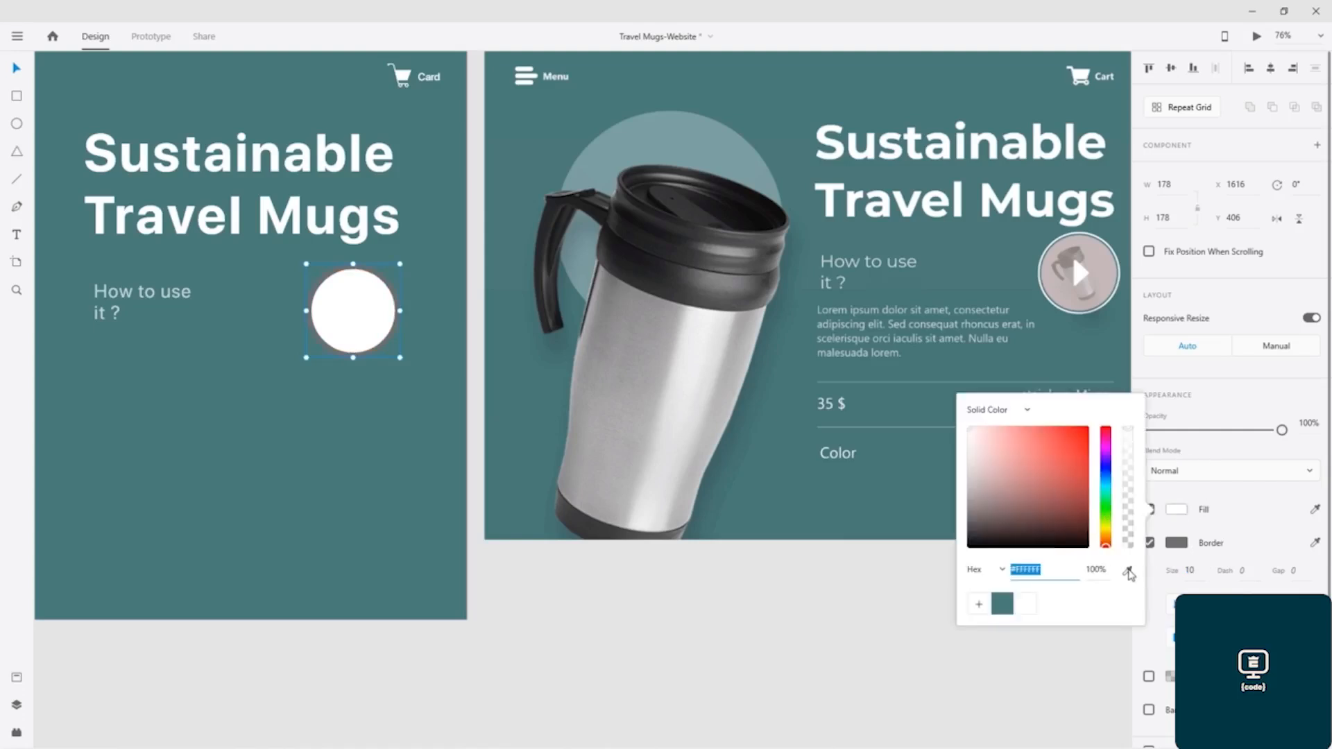
{"action": "left_click", "coordinate": [1072, 254]}
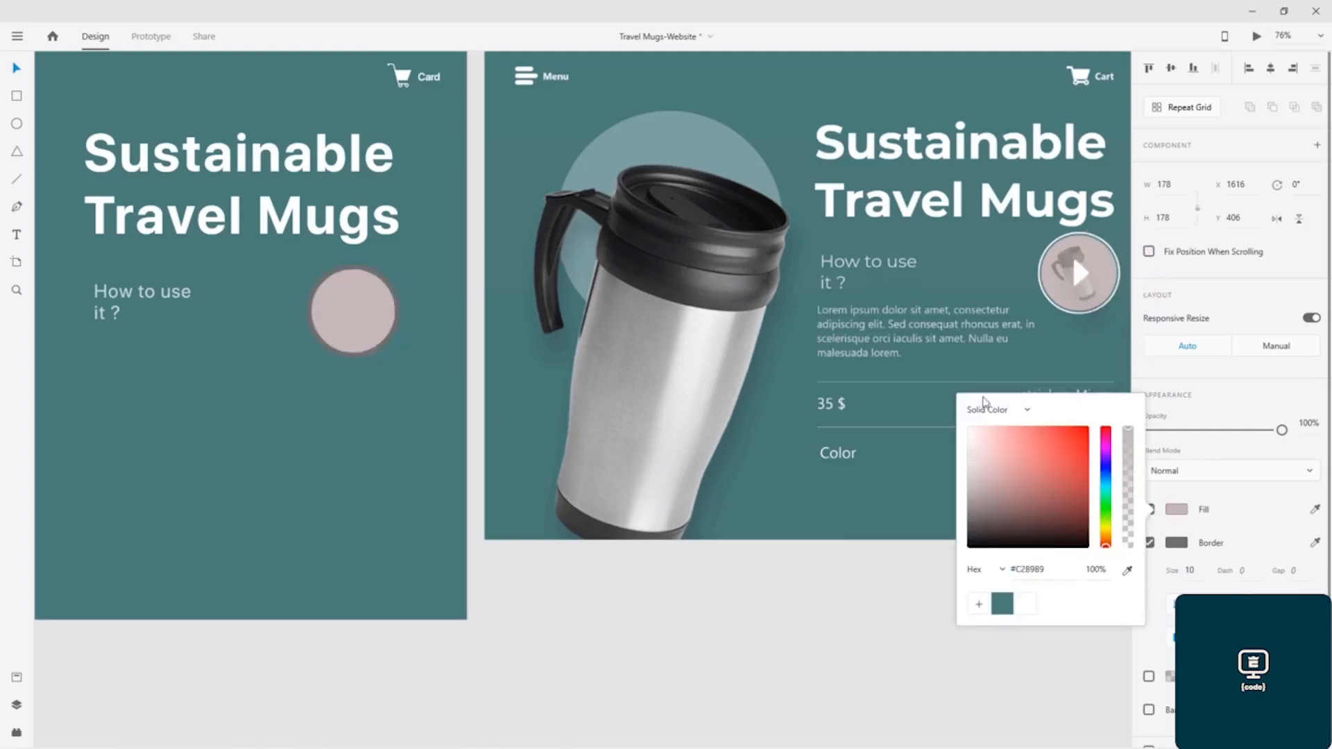
{"action": "left_click", "coordinate": [1210, 530]}
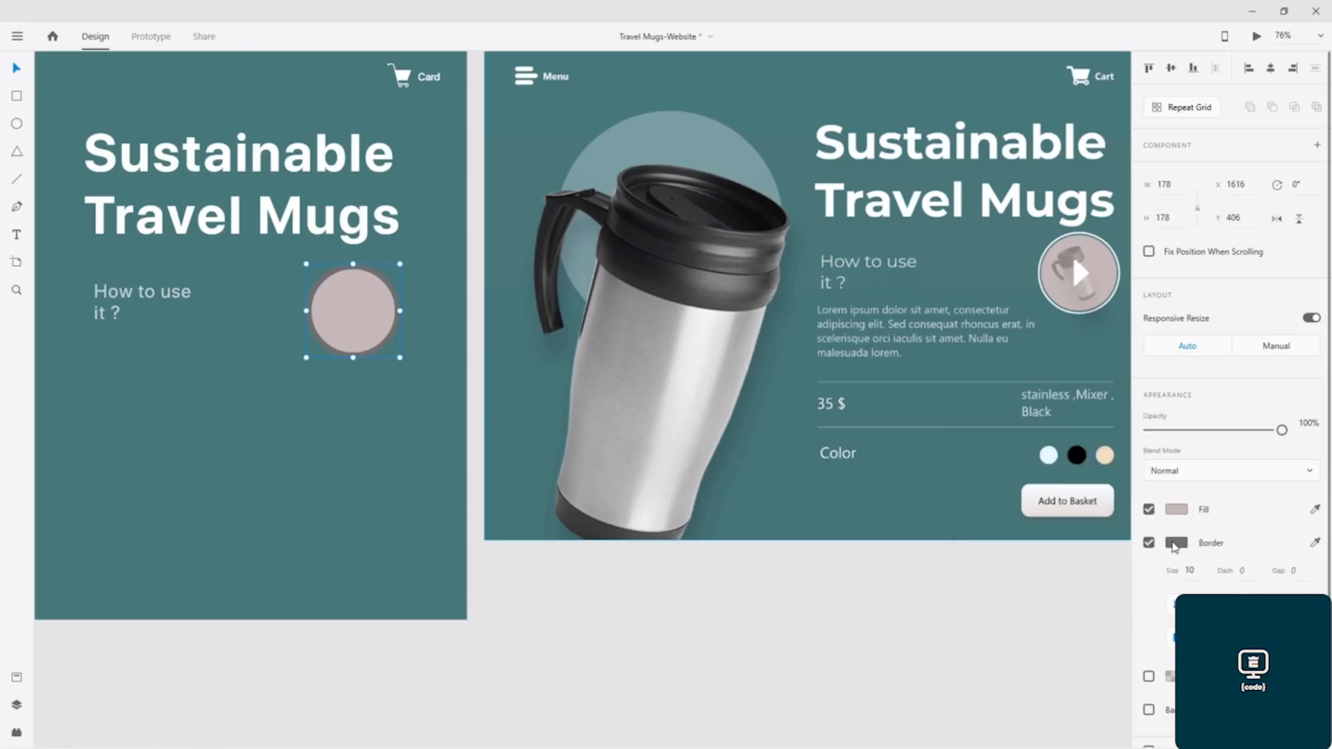
{"action": "left_click", "coordinate": [1177, 544]}
{"action": "left_click_drag", "start_coordinate": [1019, 525], "coordinate": [918, 402]}
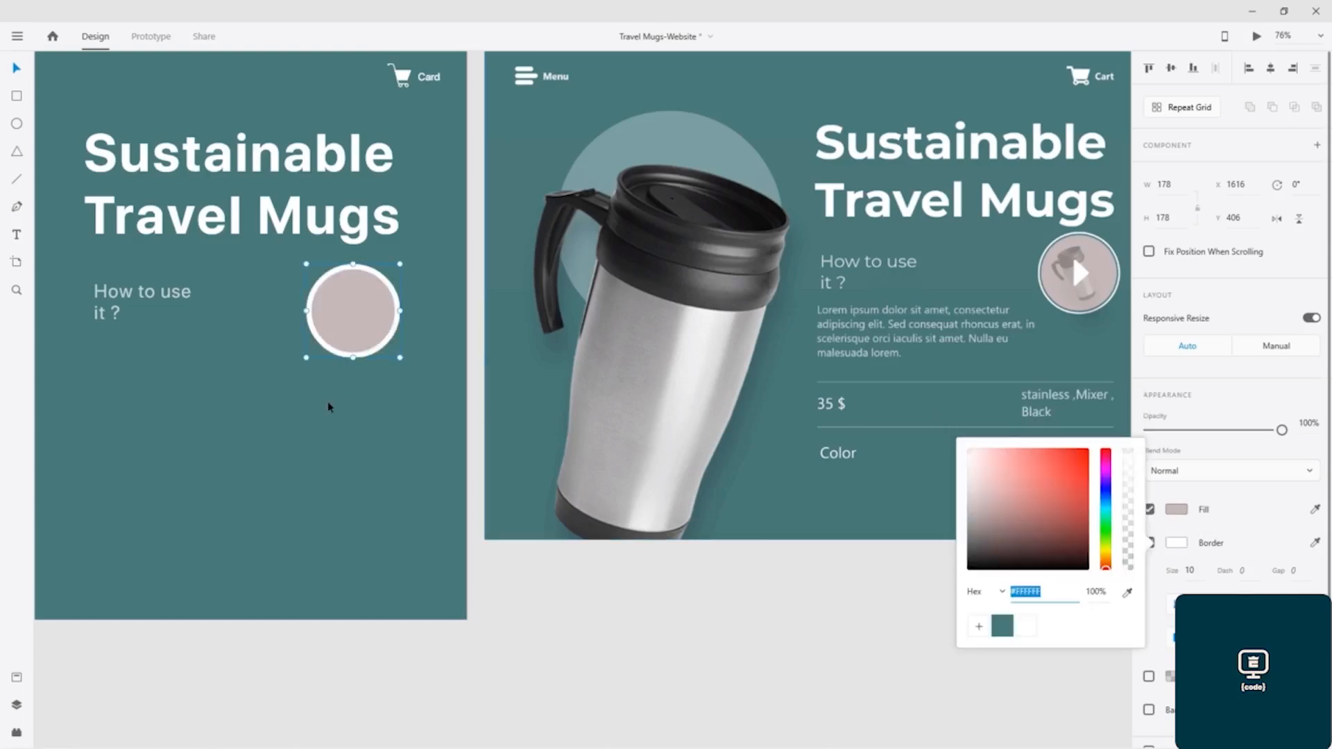
{"action": "left_click", "coordinate": [1203, 570]}
{"action": "left_click_drag", "start_coordinate": [1200, 571], "coordinate": [1181, 570]}
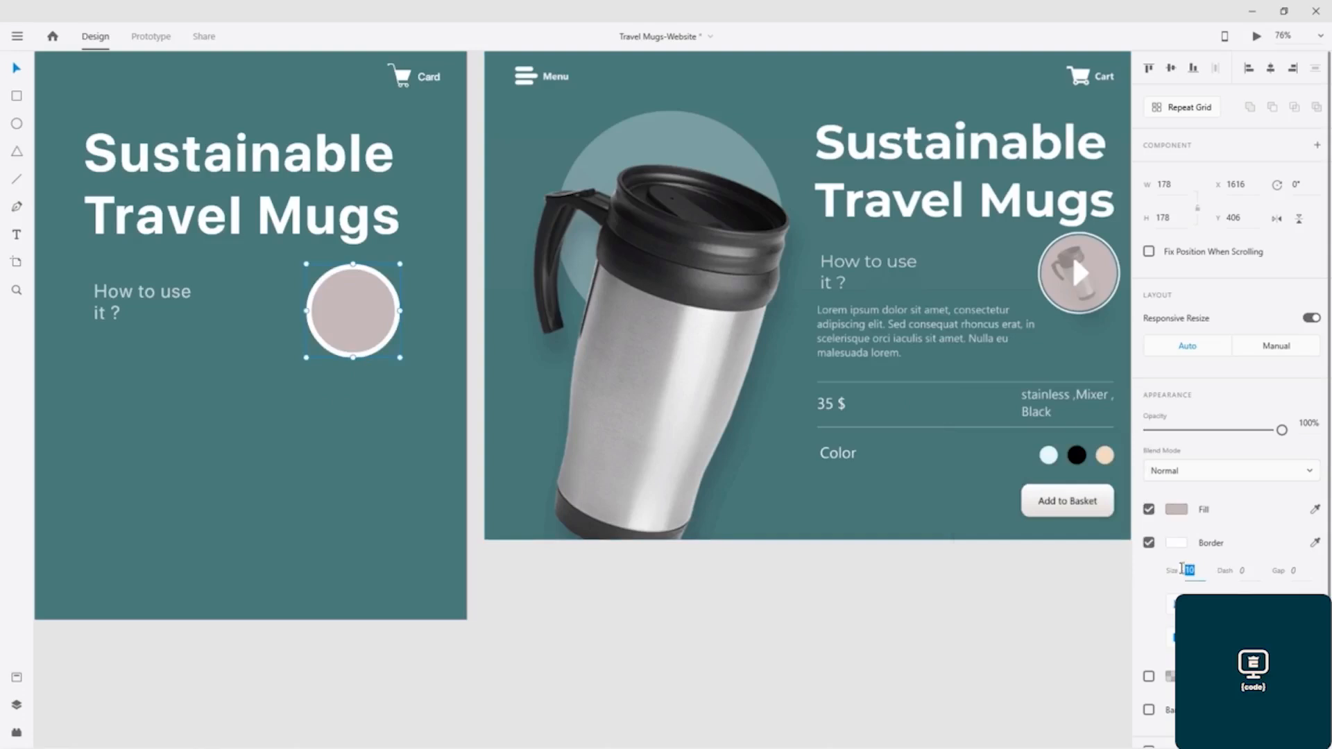
{"action": "key", "text": "5"}
{"action": "key", "text": "Return"}
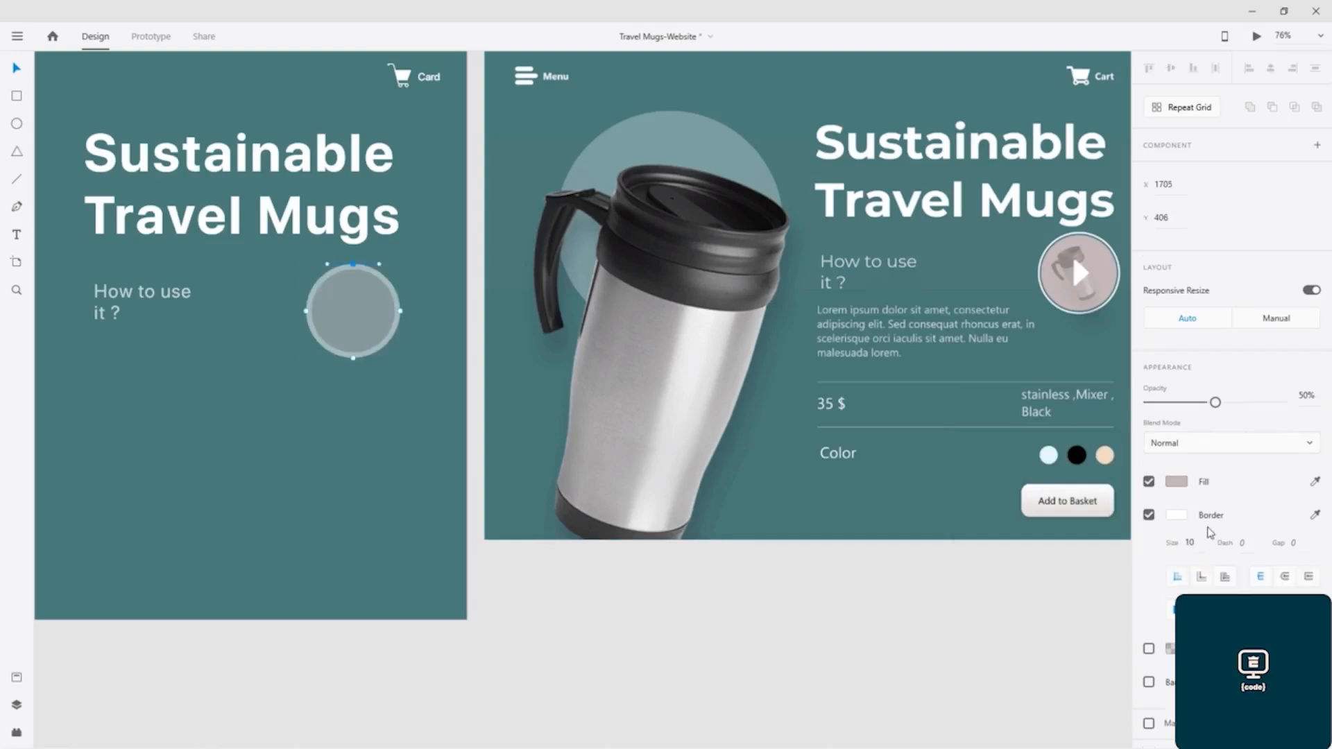
{"action": "key", "text": "0"}
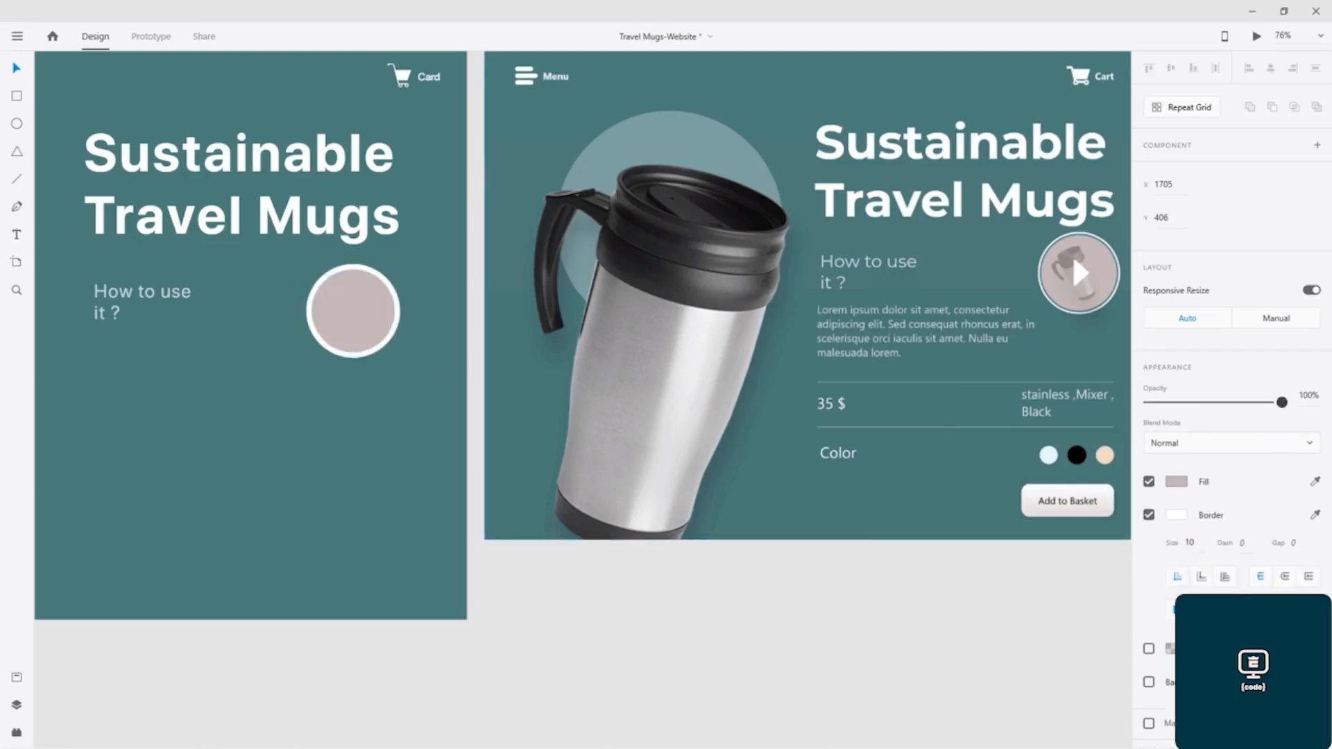
- Set the circle's white border size to 5 and select the whole circle
{"action": "left_click", "coordinate": [1189, 543]}
{"action": "type", "text": "5"}
{"action": "key", "text": "Return"}
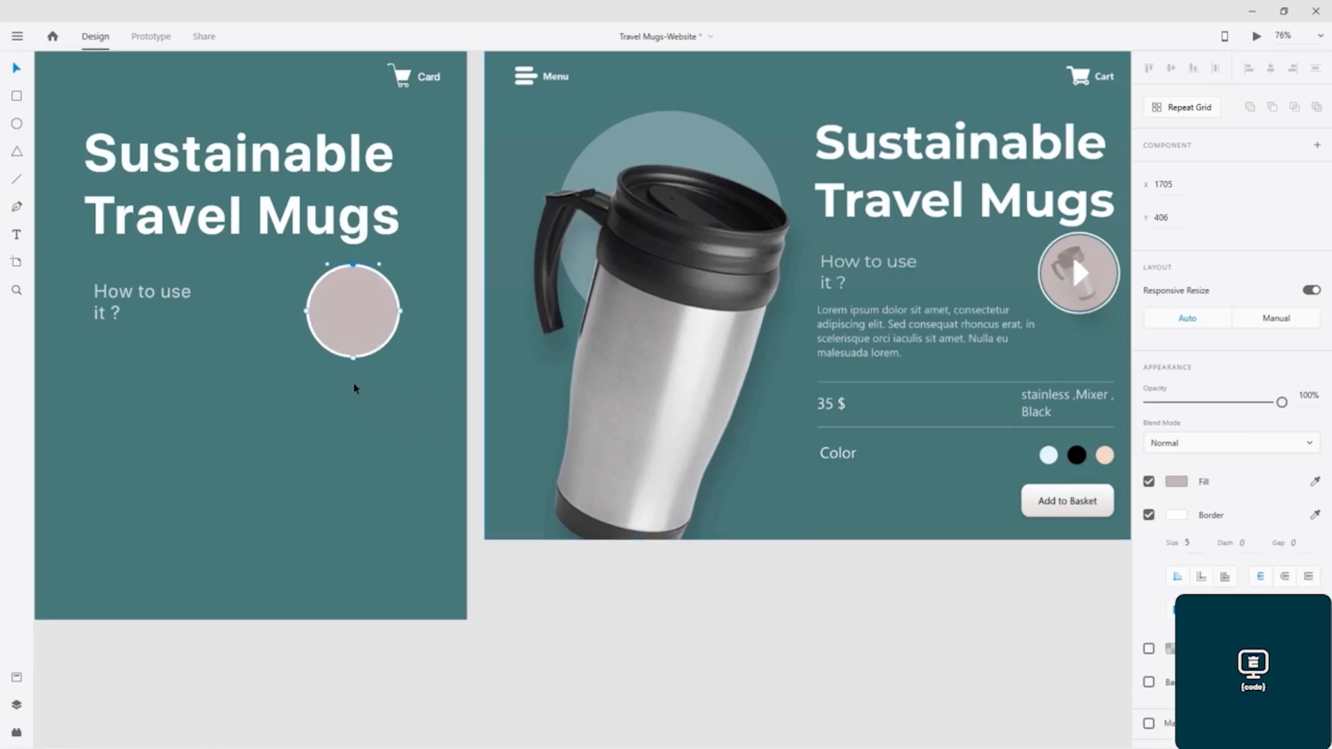
{"action": "left_click", "coordinate": [354, 330]}
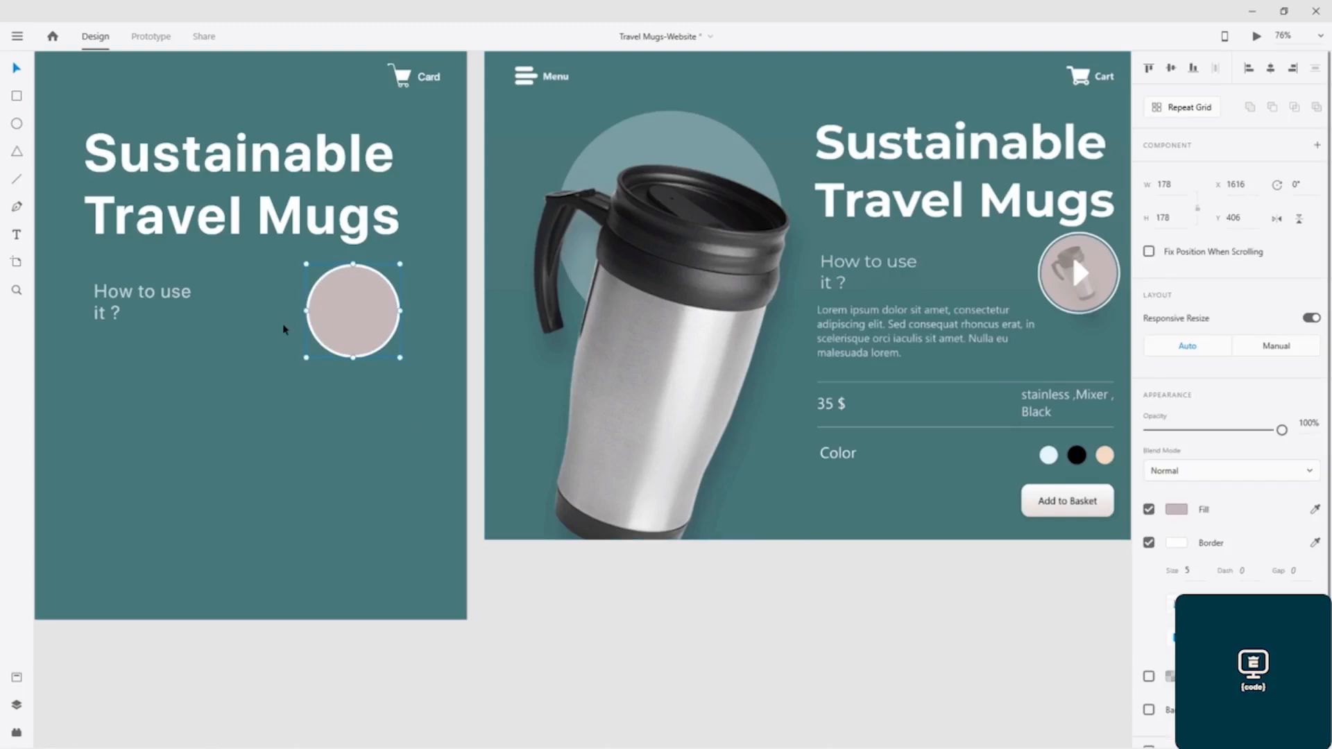
- Duplicate the mug image and place the copy beside the original at about X 699, Y 176
{"action": "scroll", "coordinate": [190, 377], "scroll_direction": "left", "scroll_amount": 6}
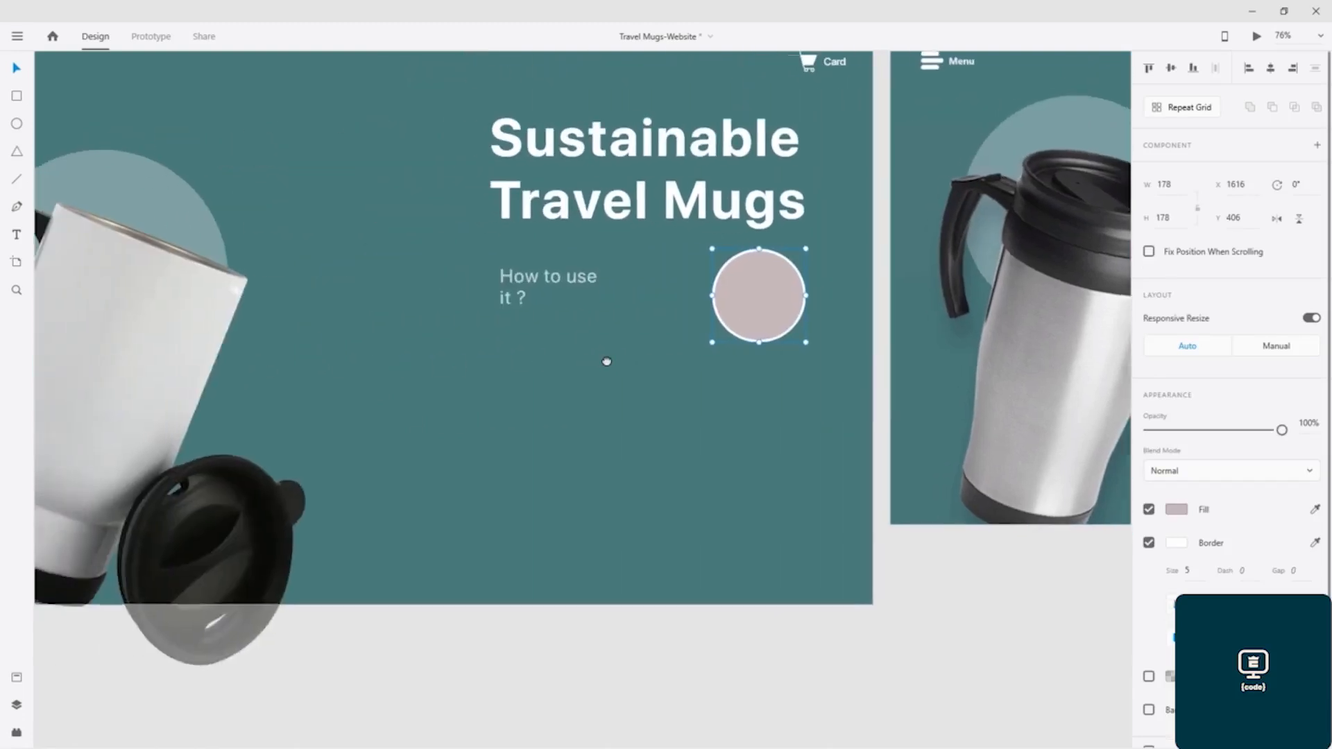
{"action": "left_click", "coordinate": [134, 346]}
{"action": "left_click_drag", "start_coordinate": [134, 346], "coordinate": [547, 336]}
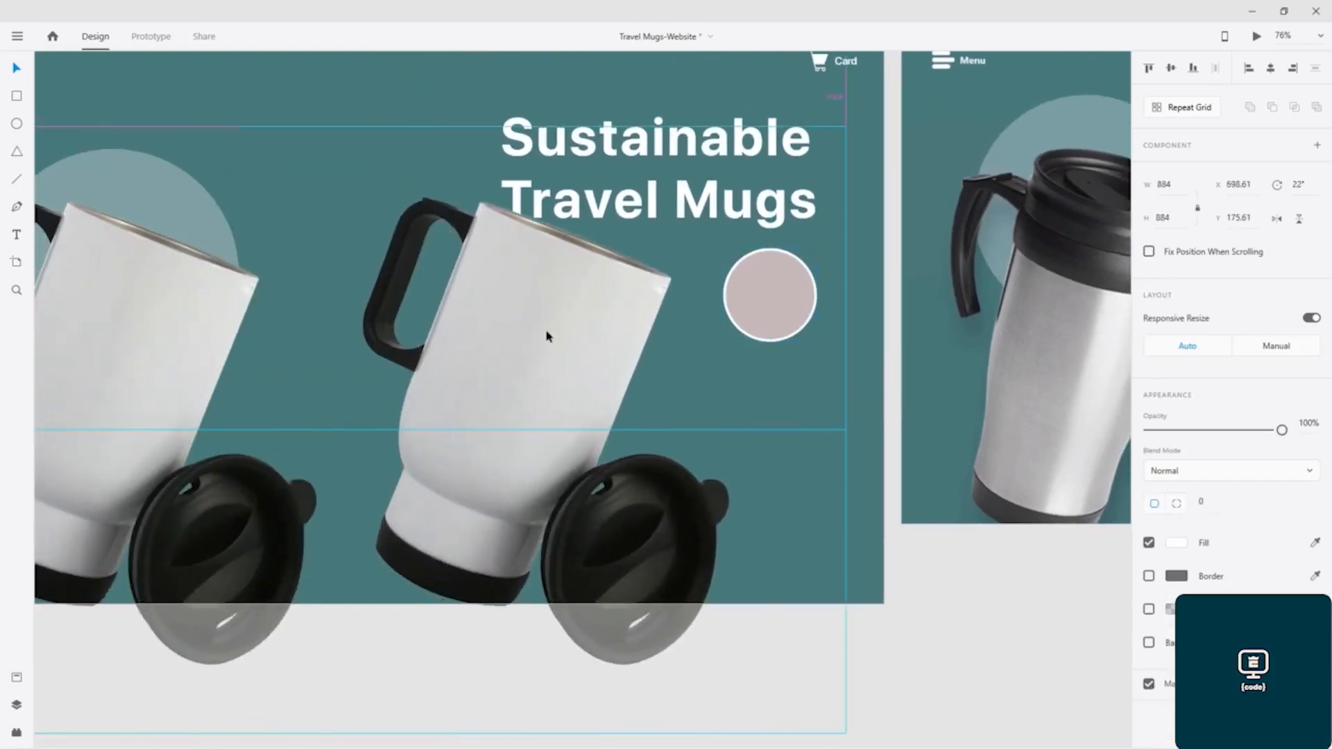
- Shrink the mug copy to 116 by 116 and centre it in front of the pinkish grey circle
{"action": "left_click_drag", "start_coordinate": [416, 135], "coordinate": [662, 329]}
{"action": "key", "text": "ctrl+x"}
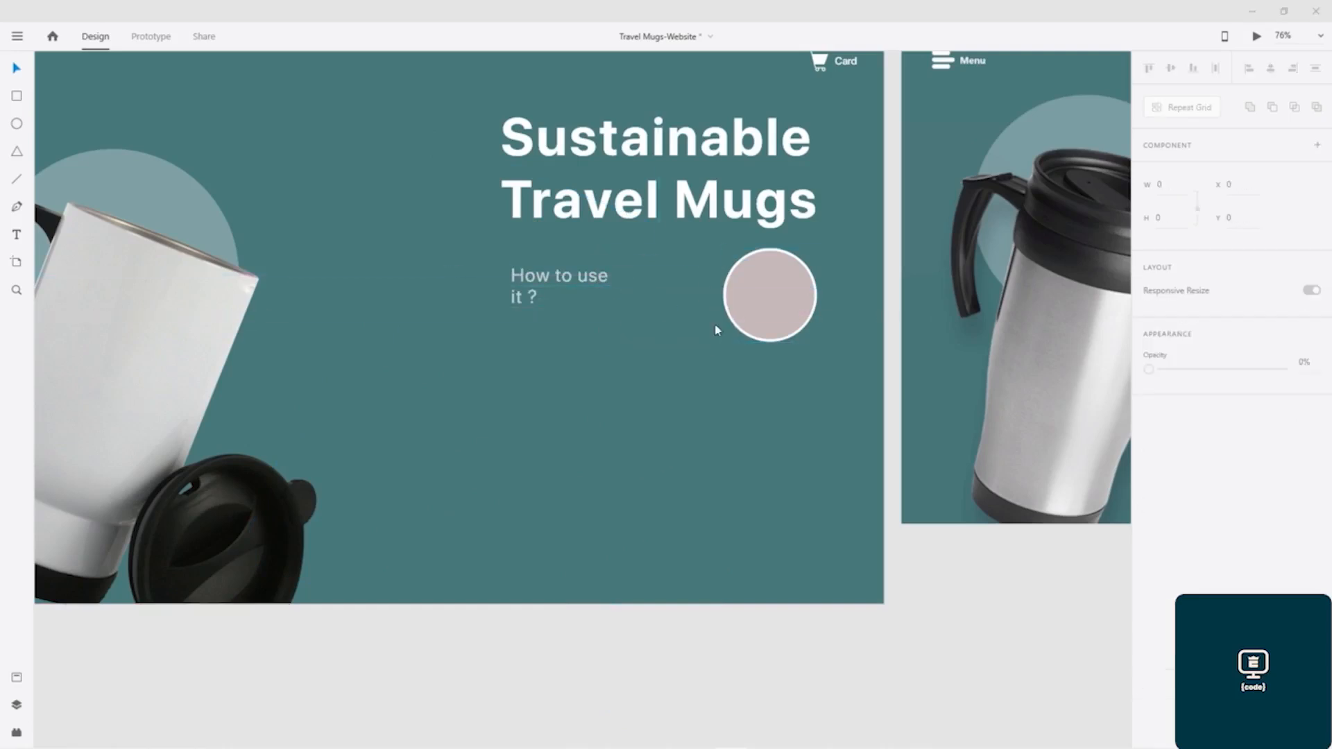
{"action": "left_click", "coordinate": [977, 173]}
{"action": "left_click", "coordinate": [763, 301]}
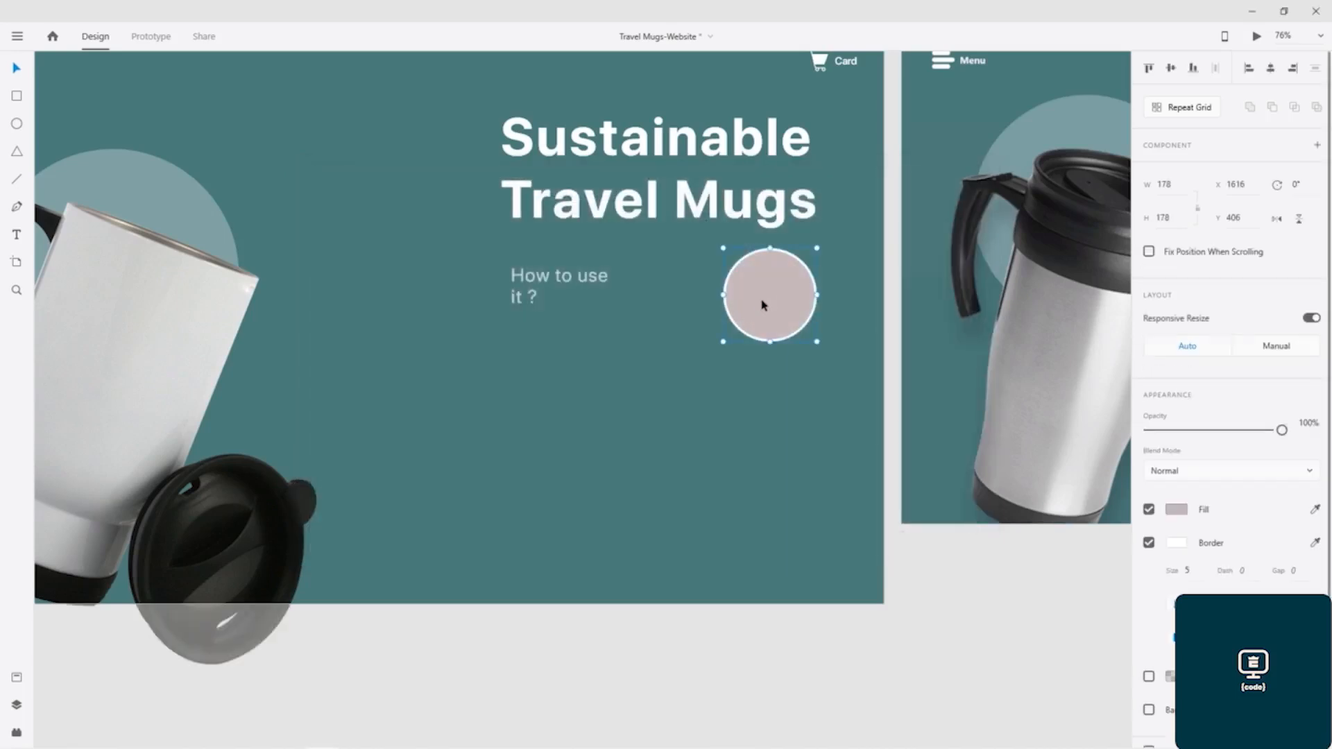
{"action": "key", "text": "ctrl+v"}
{"action": "left_click_drag", "start_coordinate": [659, 338], "coordinate": [766, 297]}
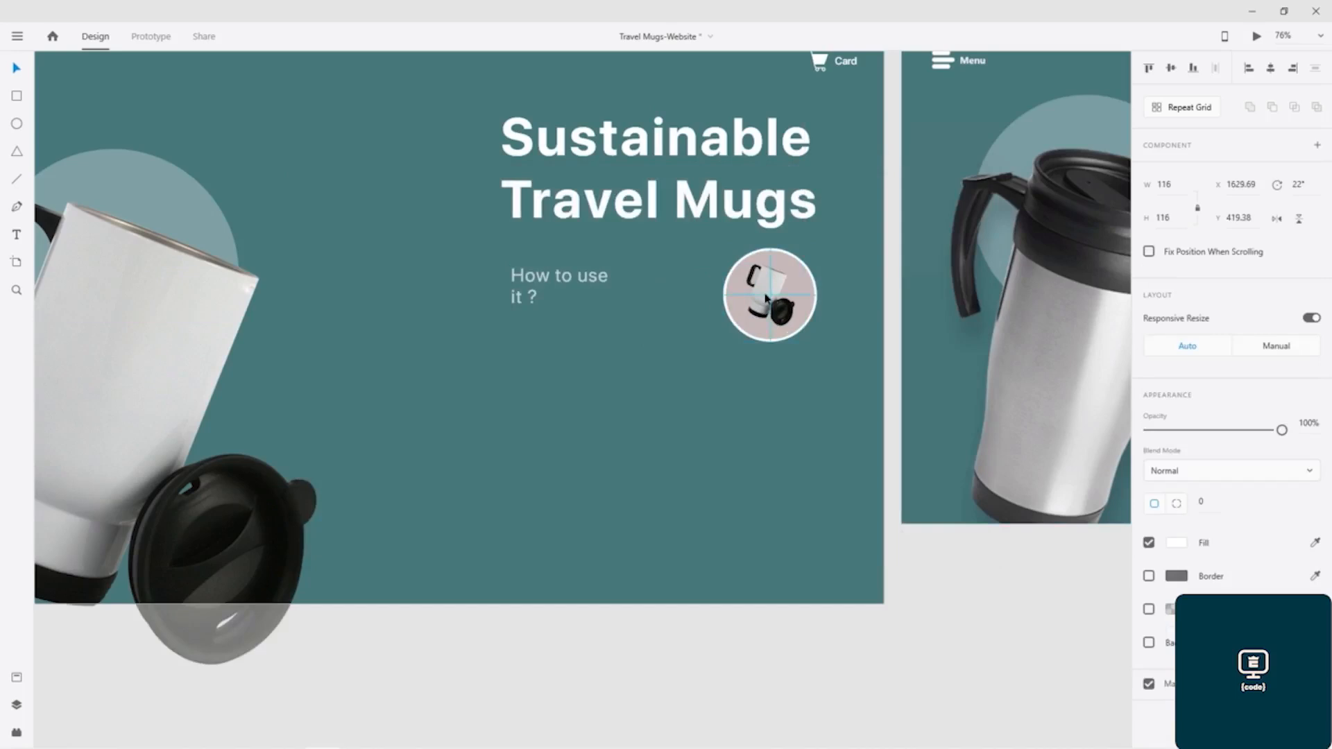
- Set the small mug image's opacity to 30%
{"action": "left_click", "coordinate": [1307, 422]}
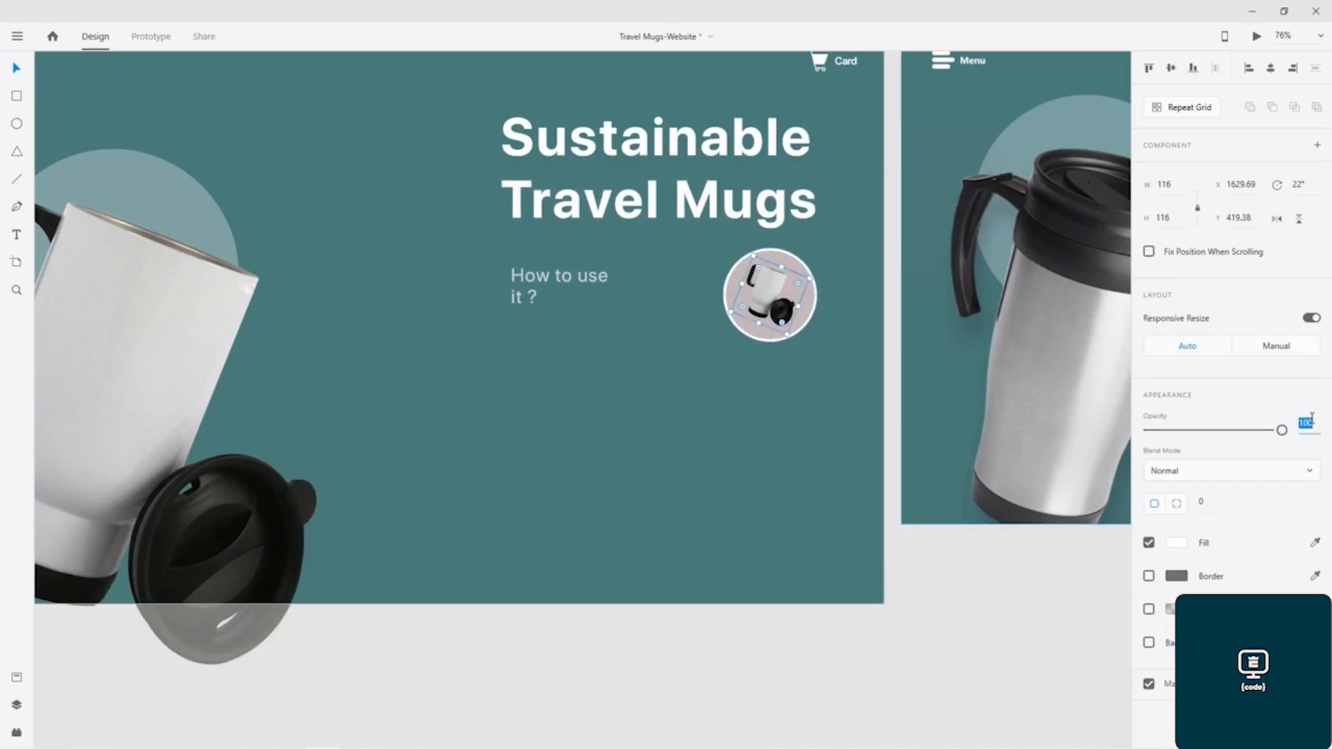
{"action": "type", "text": "30"}
{"action": "key", "text": "Return"}
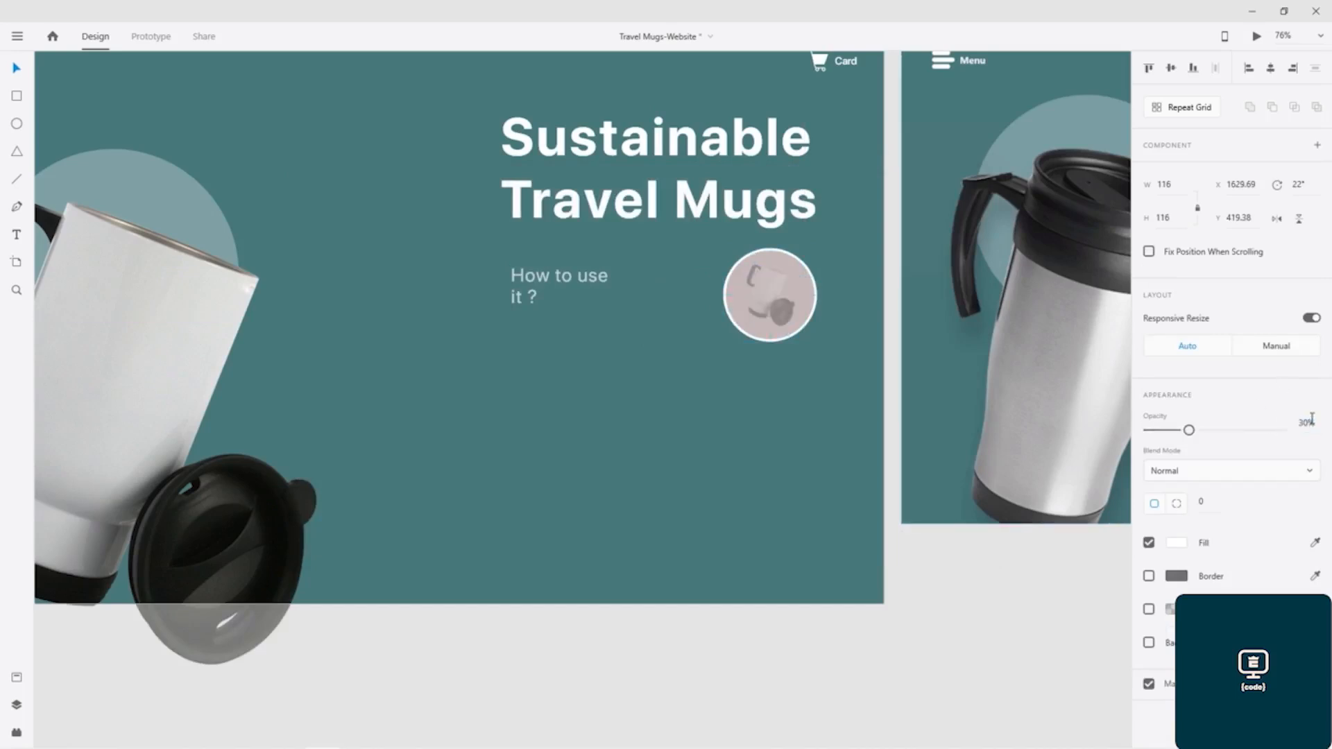
{"action": "left_click", "coordinate": [730, 390]}
{"action": "left_click_drag", "start_coordinate": [790, 372], "coordinate": [353, 403]}
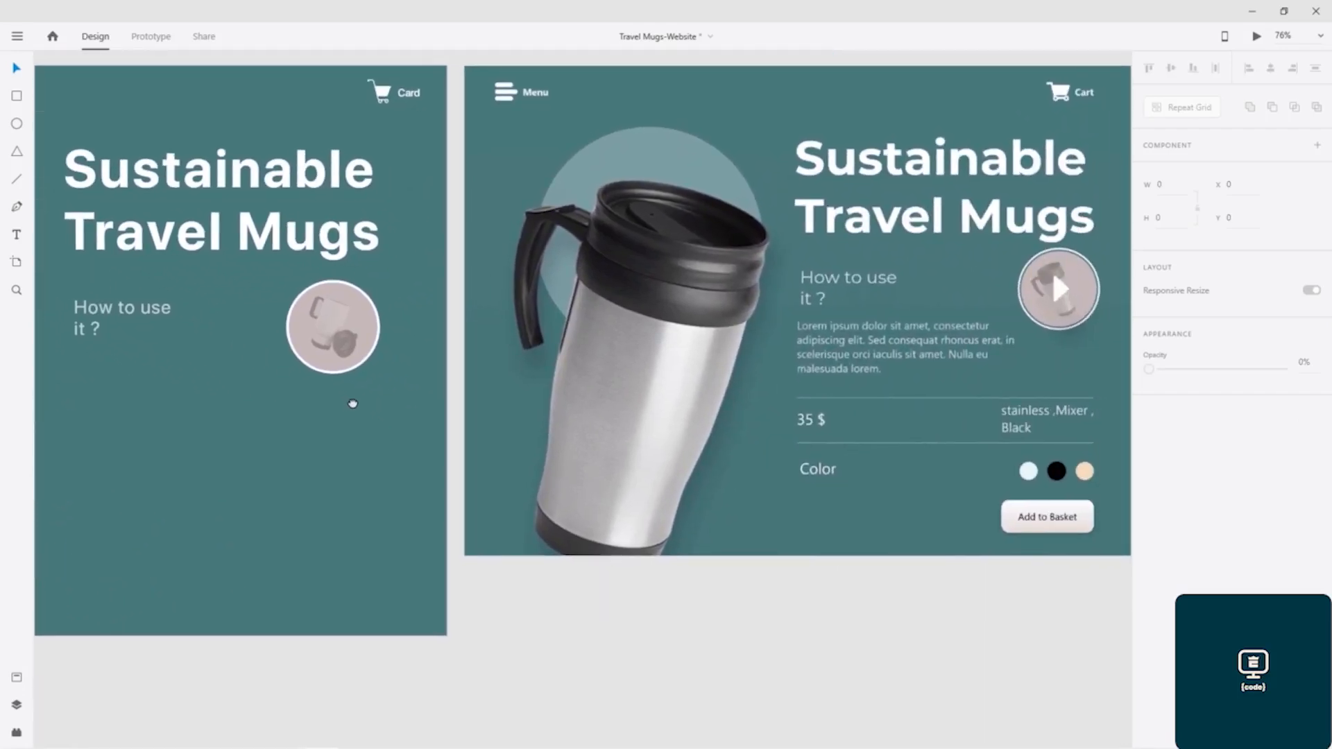
- Move the faded mug off the circle and place an unfilled copy of the circle directly below it at Y 597
{"action": "left_click", "coordinate": [293, 324]}
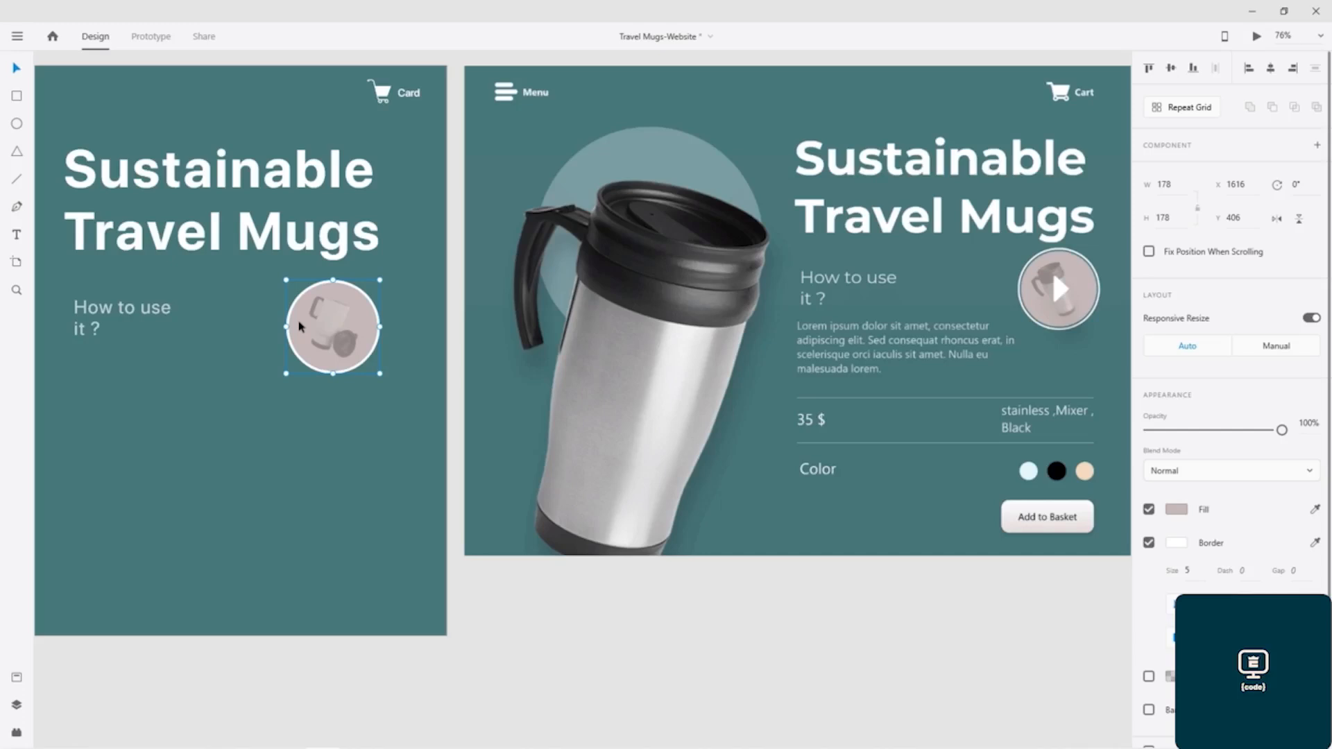
{"action": "left_click_drag", "start_coordinate": [329, 328], "coordinate": [309, 419]}
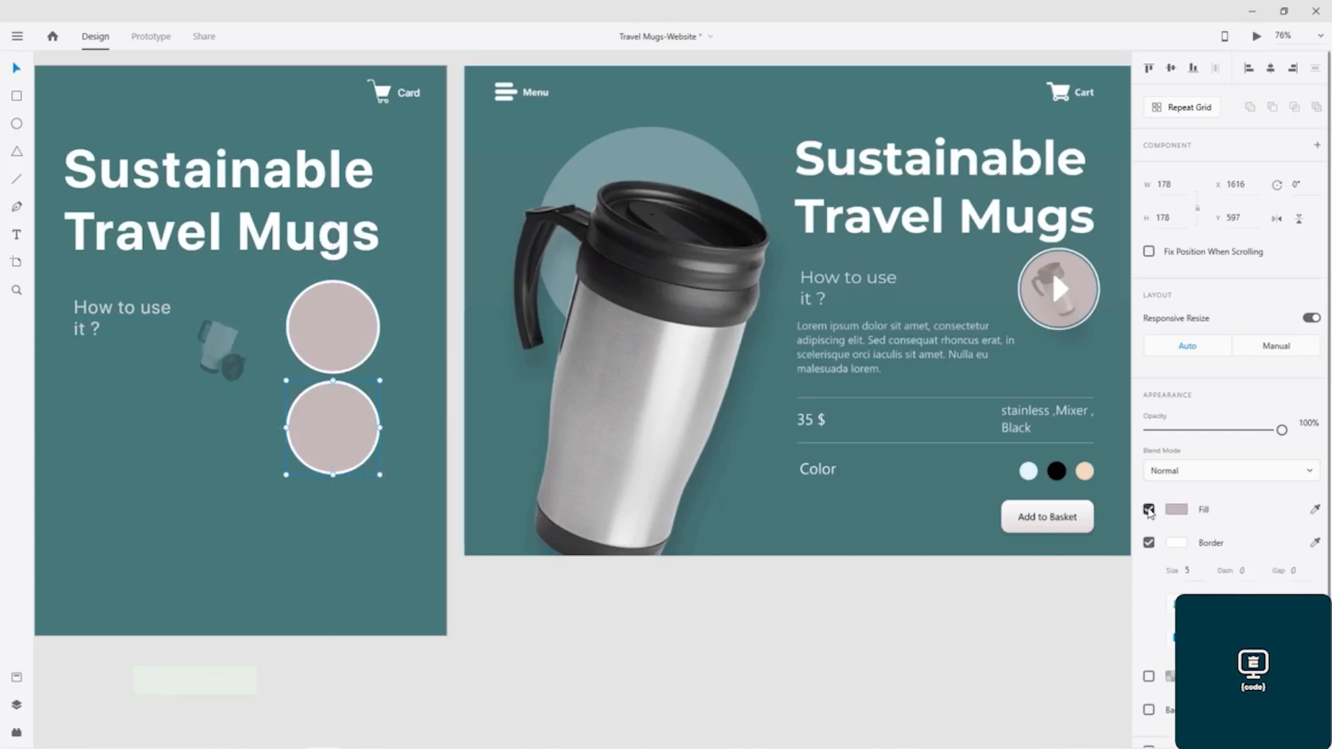
{"action": "left_click", "coordinate": [1148, 510]}
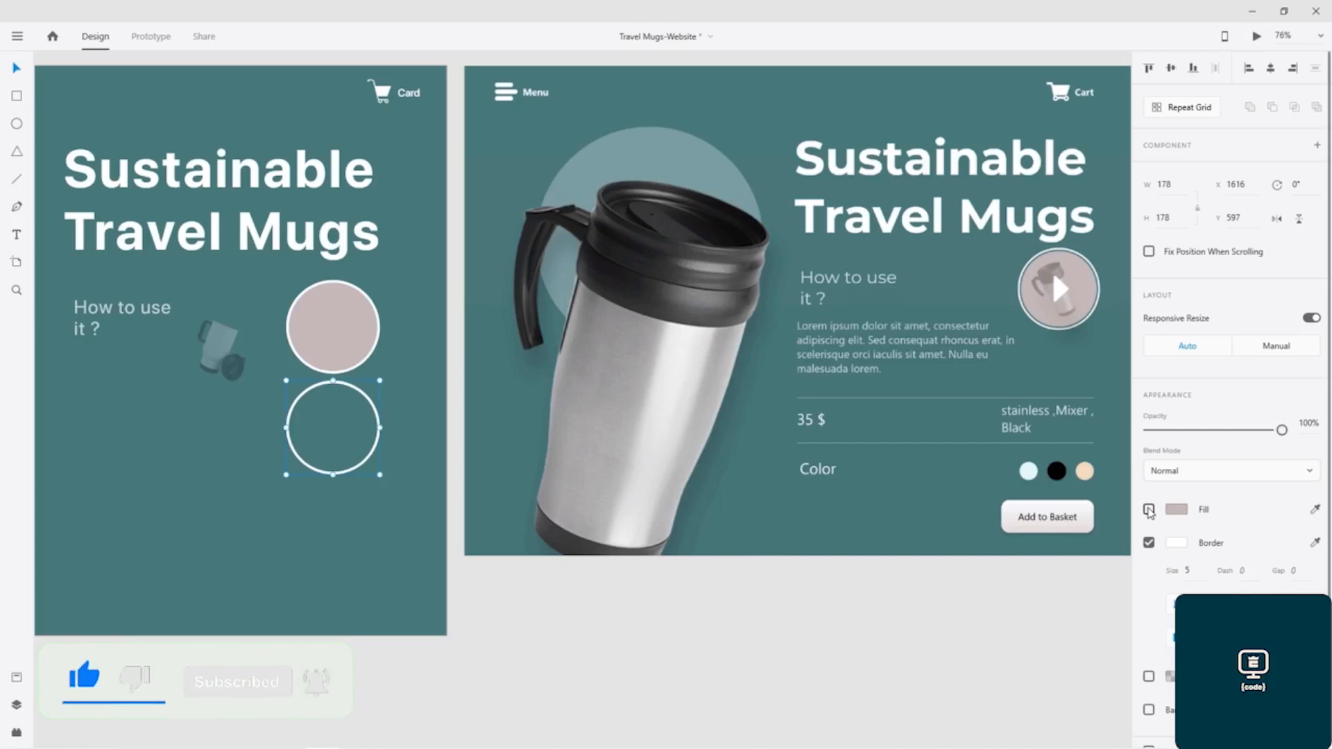
- Fill the original upper circle with the saved teal swatch
{"action": "left_click", "coordinate": [322, 324]}
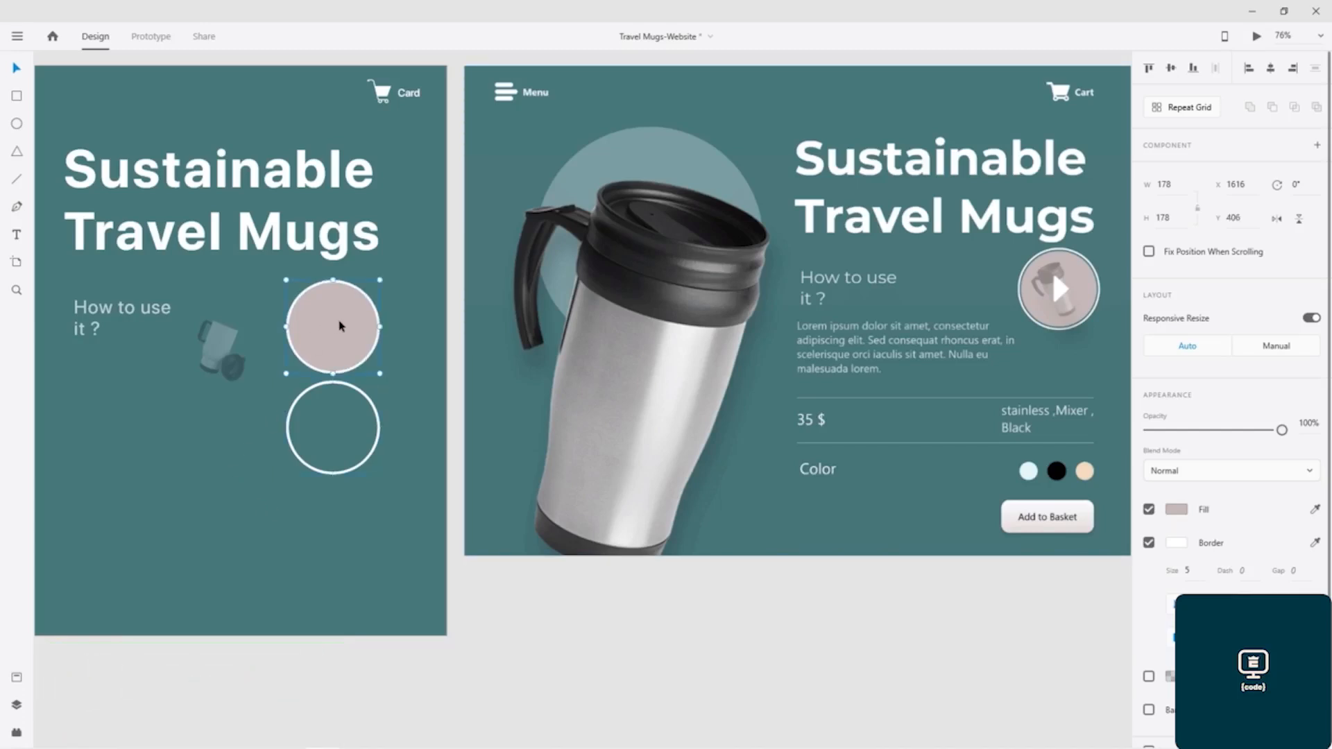
{"action": "left_click", "coordinate": [1177, 511]}
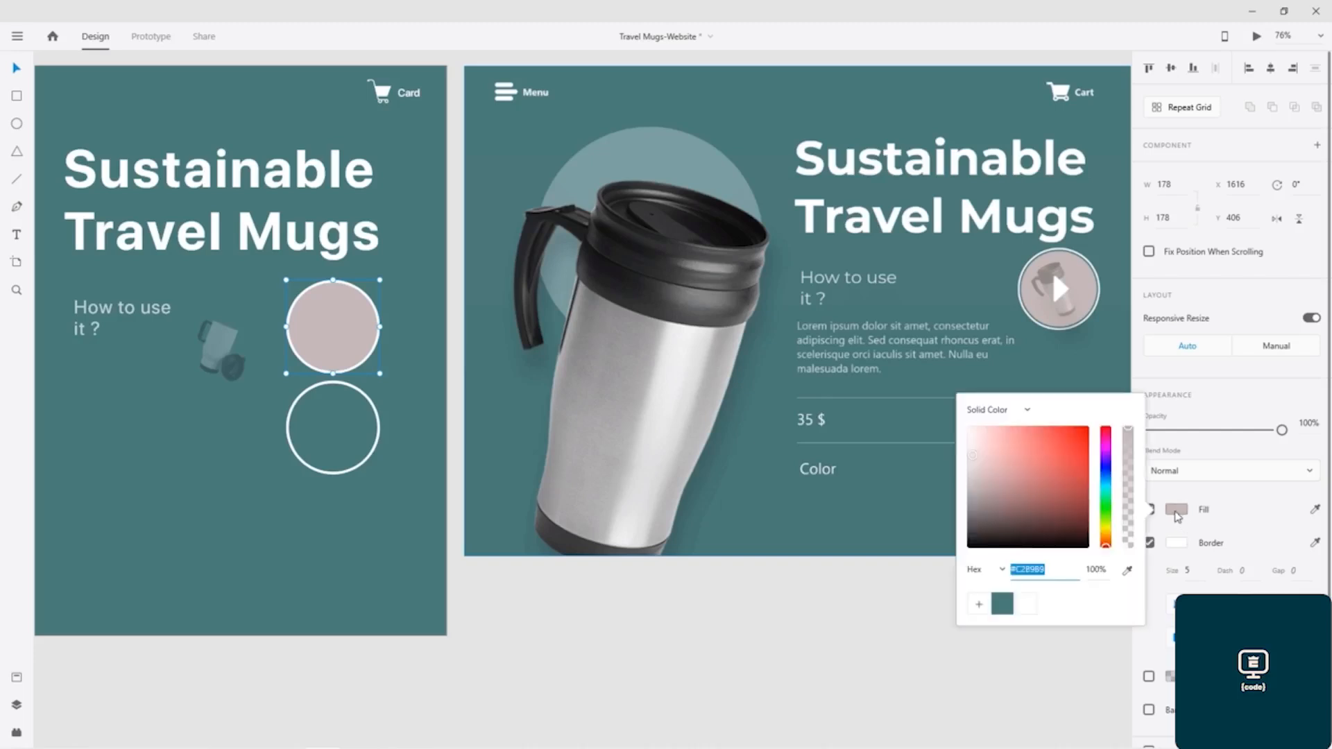
{"action": "left_click", "coordinate": [1004, 613]}
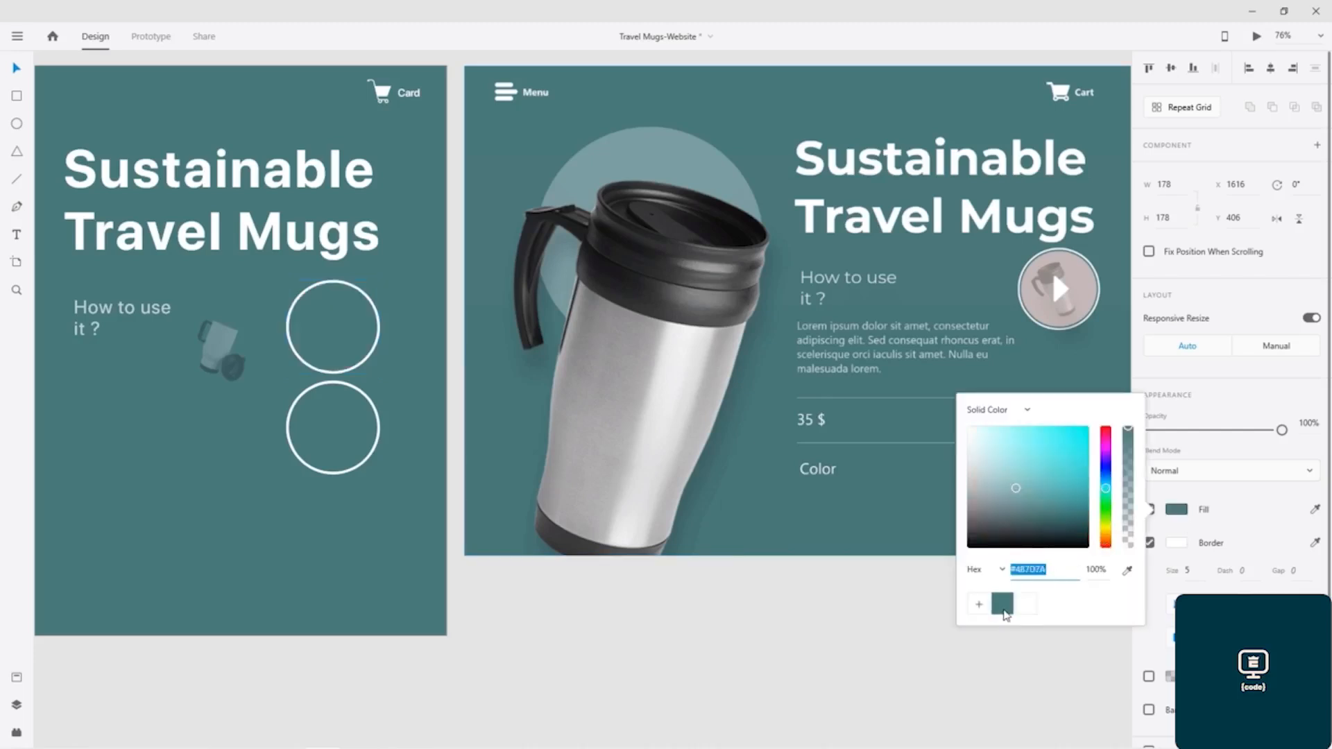
{"action": "left_click", "coordinate": [342, 416]}
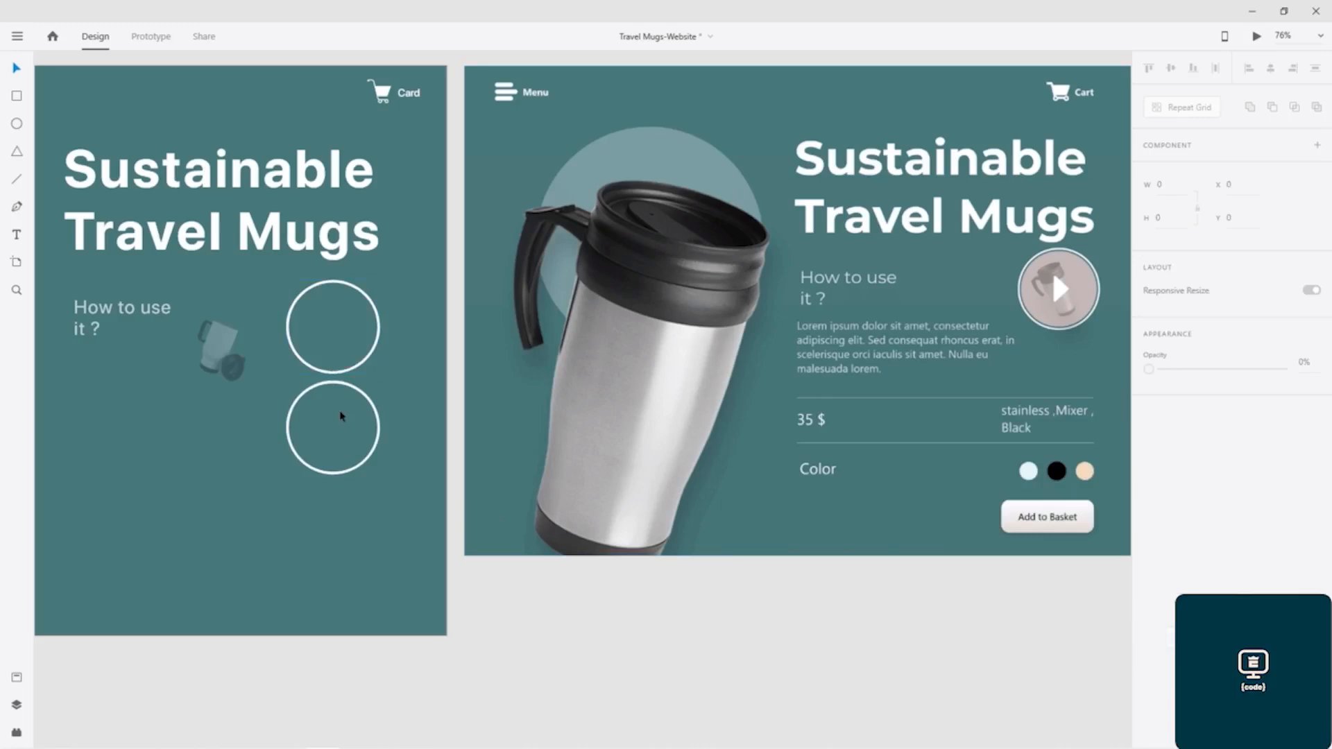
- Turn the lower circle's pinkish grey fill back on and remove its border
{"action": "left_click", "coordinate": [334, 389]}
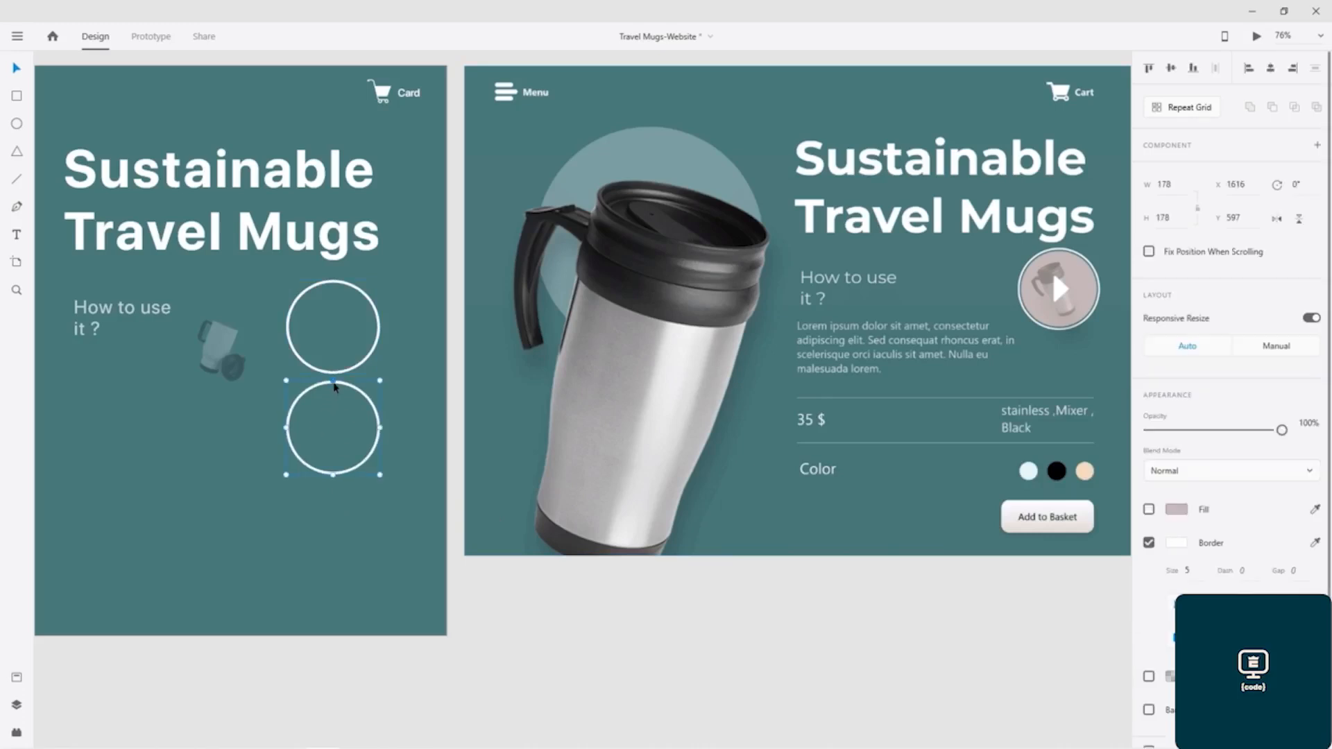
{"action": "left_click", "coordinate": [1149, 509]}
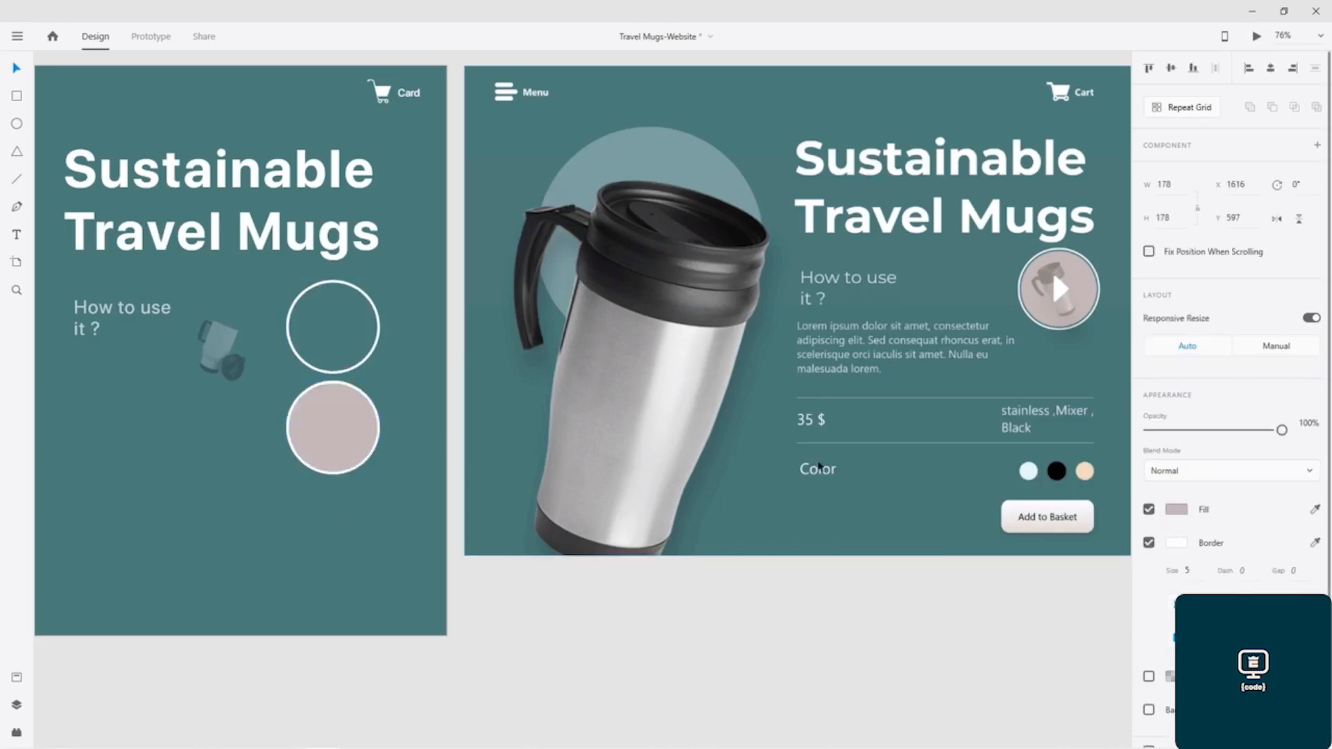
{"action": "left_click", "coordinate": [1149, 544]}
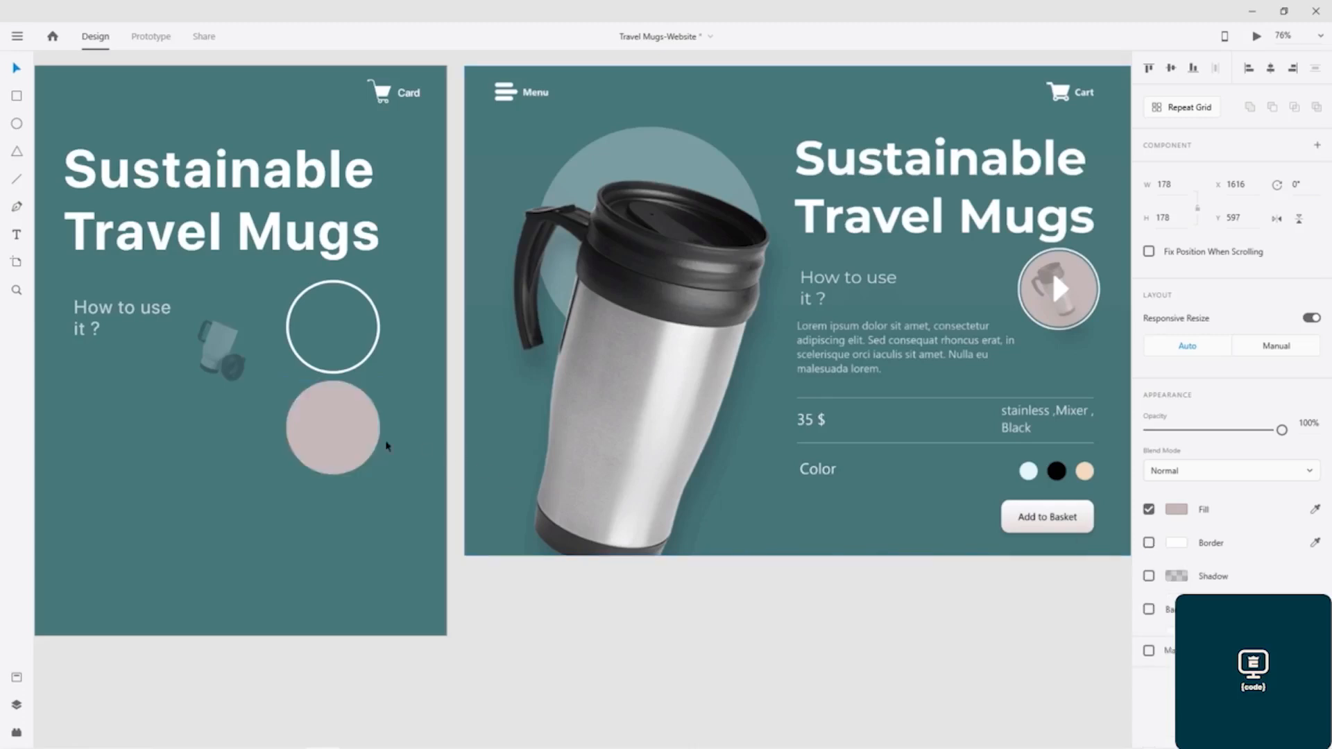
- Shrink the borderless circle to about 161 by 161 and centre it inside the white-bordered circle
{"action": "left_click_drag", "start_coordinate": [381, 476], "coordinate": [374, 470]}
{"action": "left_click_drag", "start_coordinate": [321, 433], "coordinate": [322, 337]}
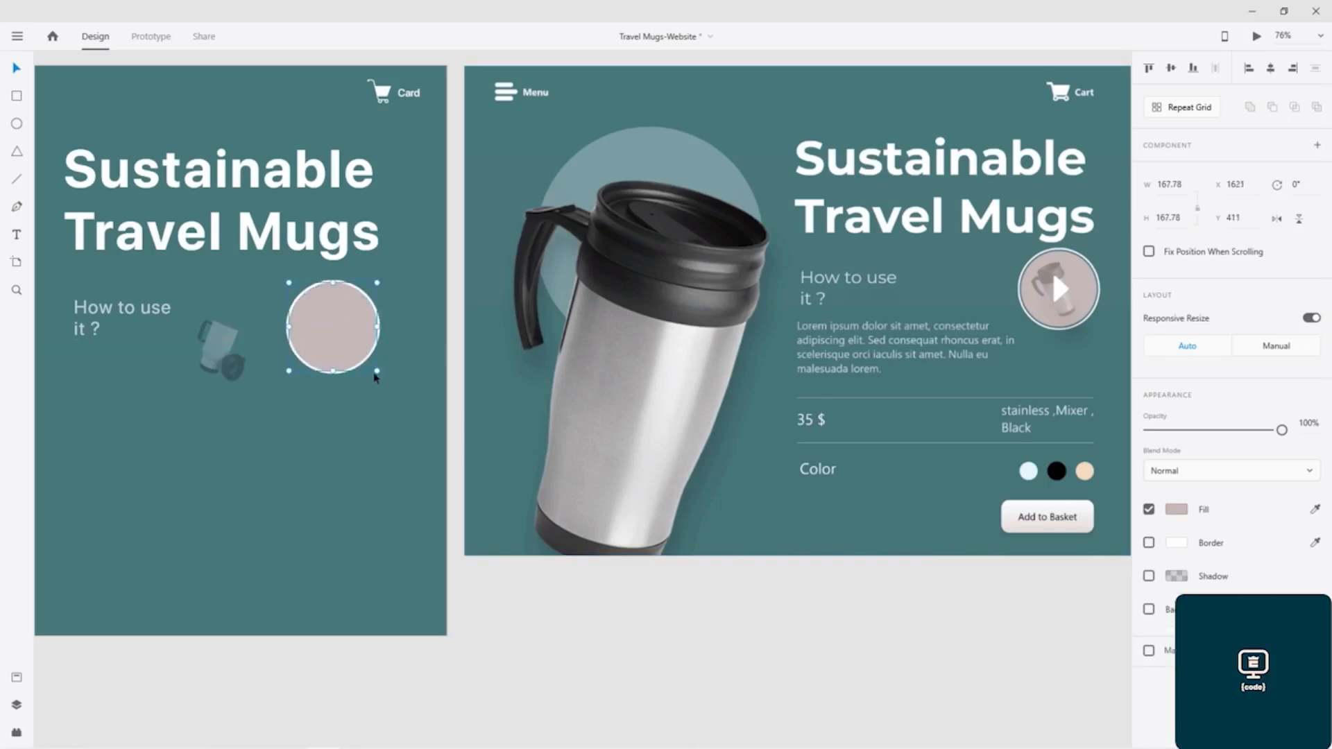
{"action": "left_click_drag", "start_coordinate": [376, 372], "coordinate": [334, 347]}
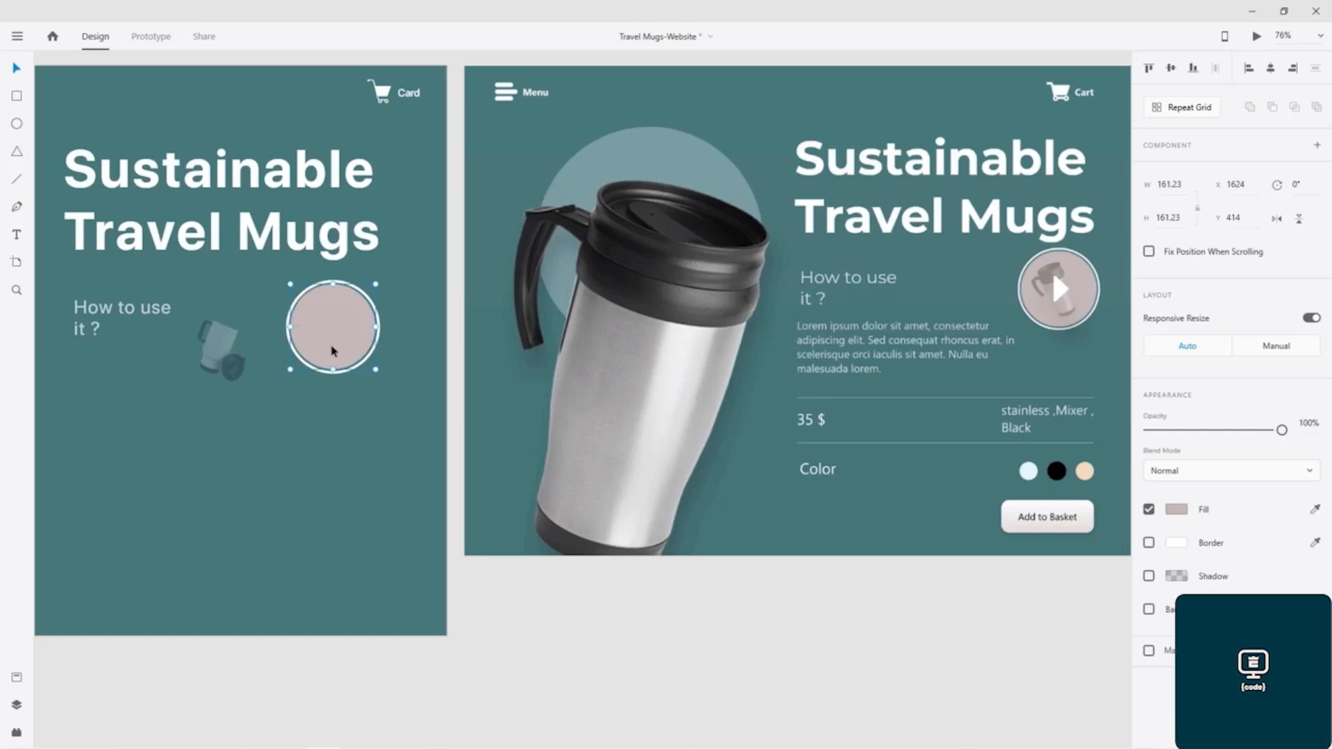
- Move the faded mug back onto the centre of the pinkish grey circle and save the document
{"action": "left_click", "coordinate": [261, 433]}
{"action": "left_click_drag", "start_coordinate": [220, 350], "coordinate": [333, 331]}
{"action": "left_click", "coordinate": [330, 415]}
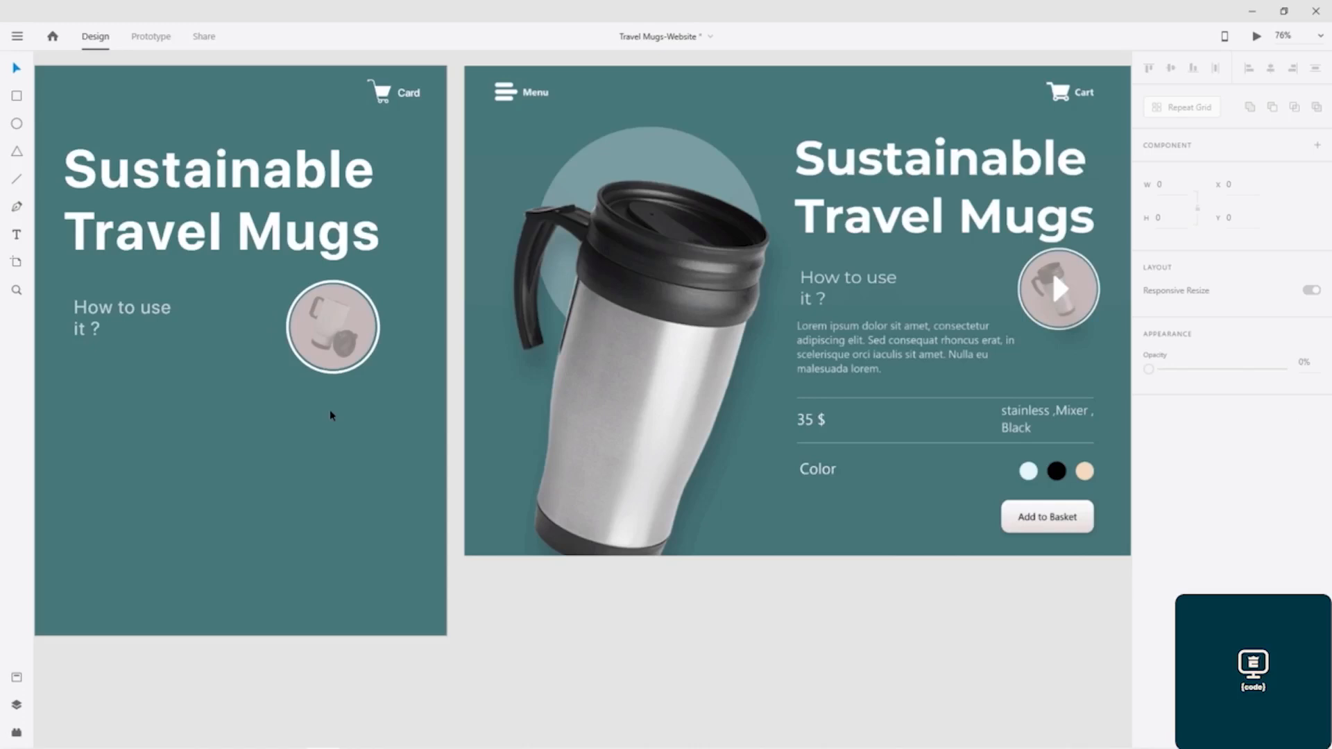
{"action": "key", "text": "ctrl+s"}
- Switch to the icon library app, search for "Play" and hide its colour picker
{"action": "key", "text": "alt+Tab"}
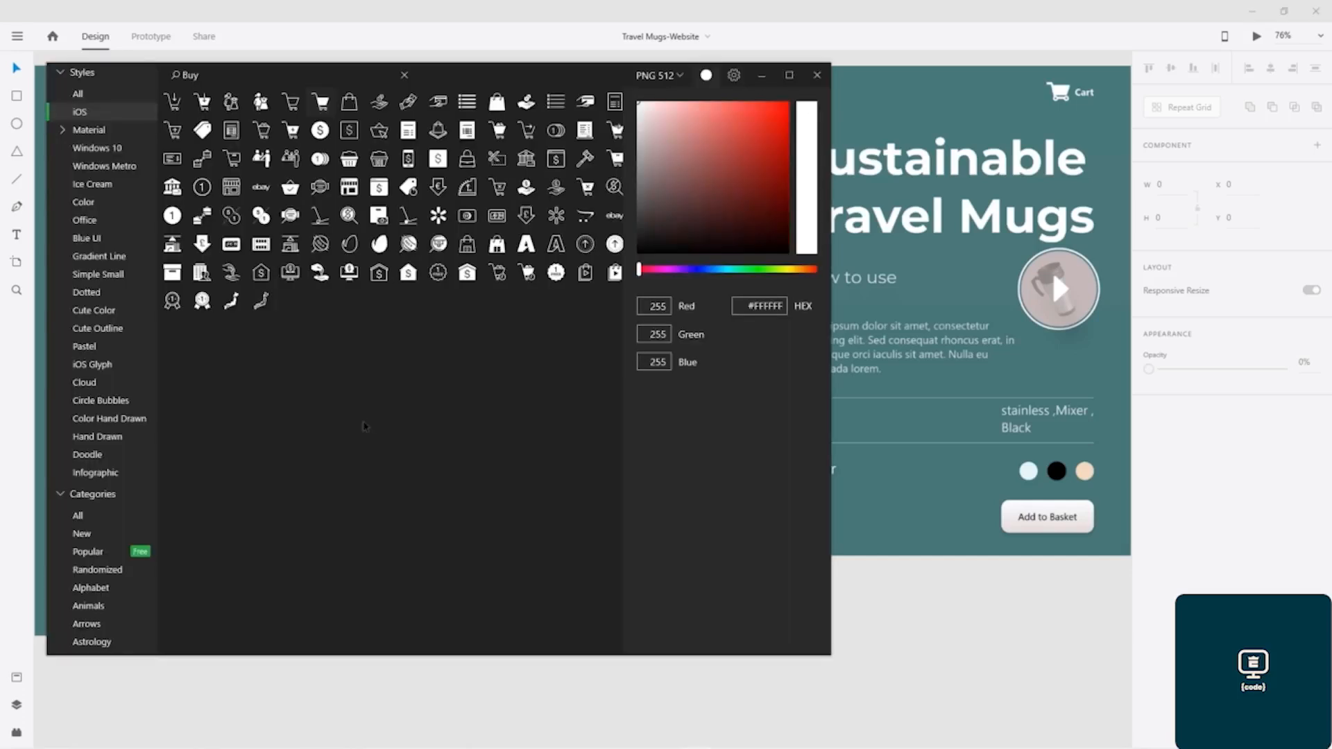
{"action": "key", "text": "ctrl+f"}
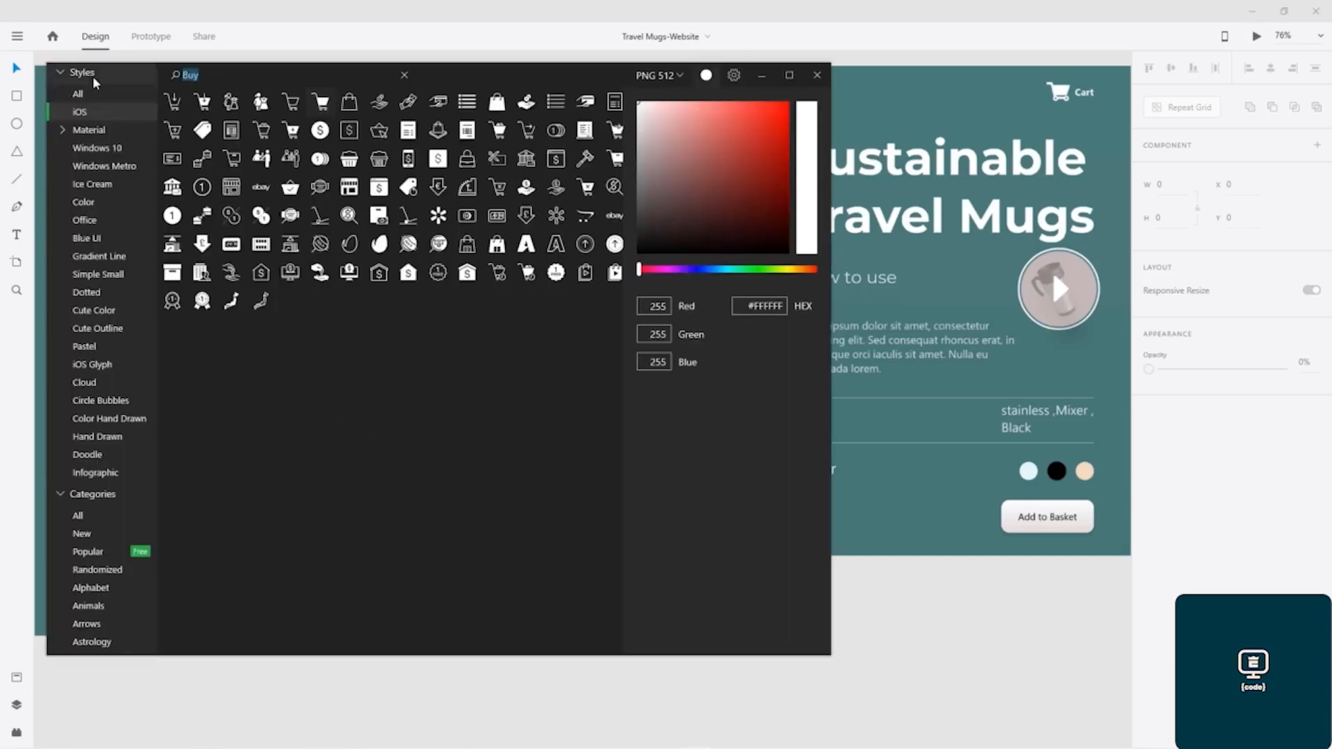
{"action": "type", "text": "Play"}
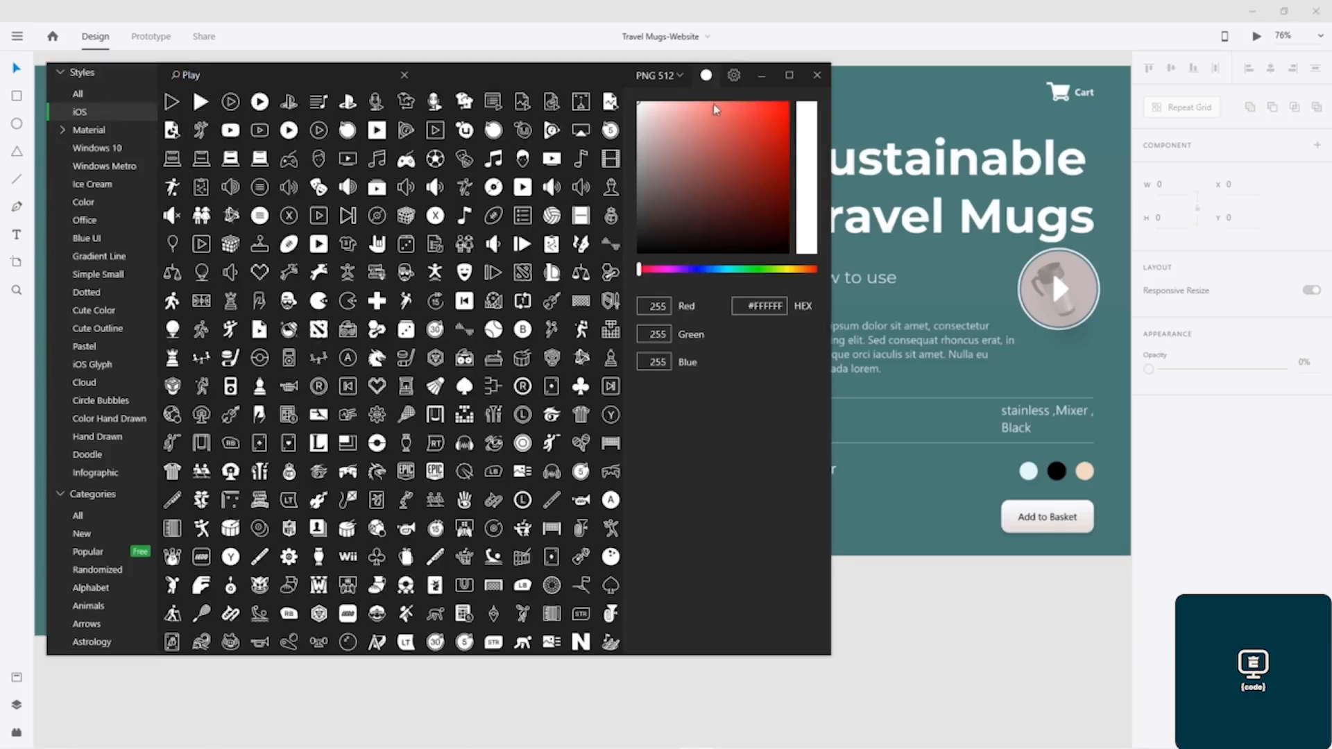
{"action": "left_click", "coordinate": [706, 78]}
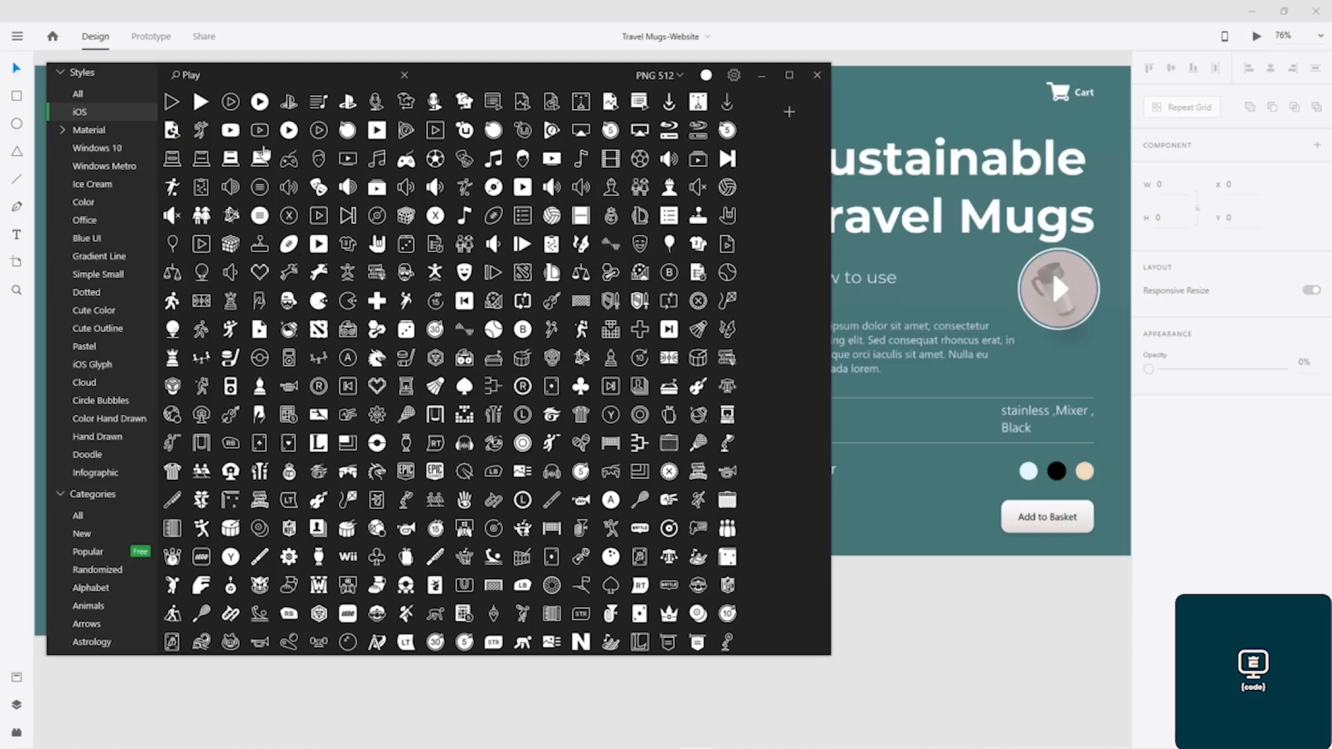
- Save the filled play icon as play_filled_512px.png in the Shopping folder and minimize the icon library
{"action": "right_click", "coordinate": [202, 103]}
{"action": "left_click", "coordinate": [221, 118]}
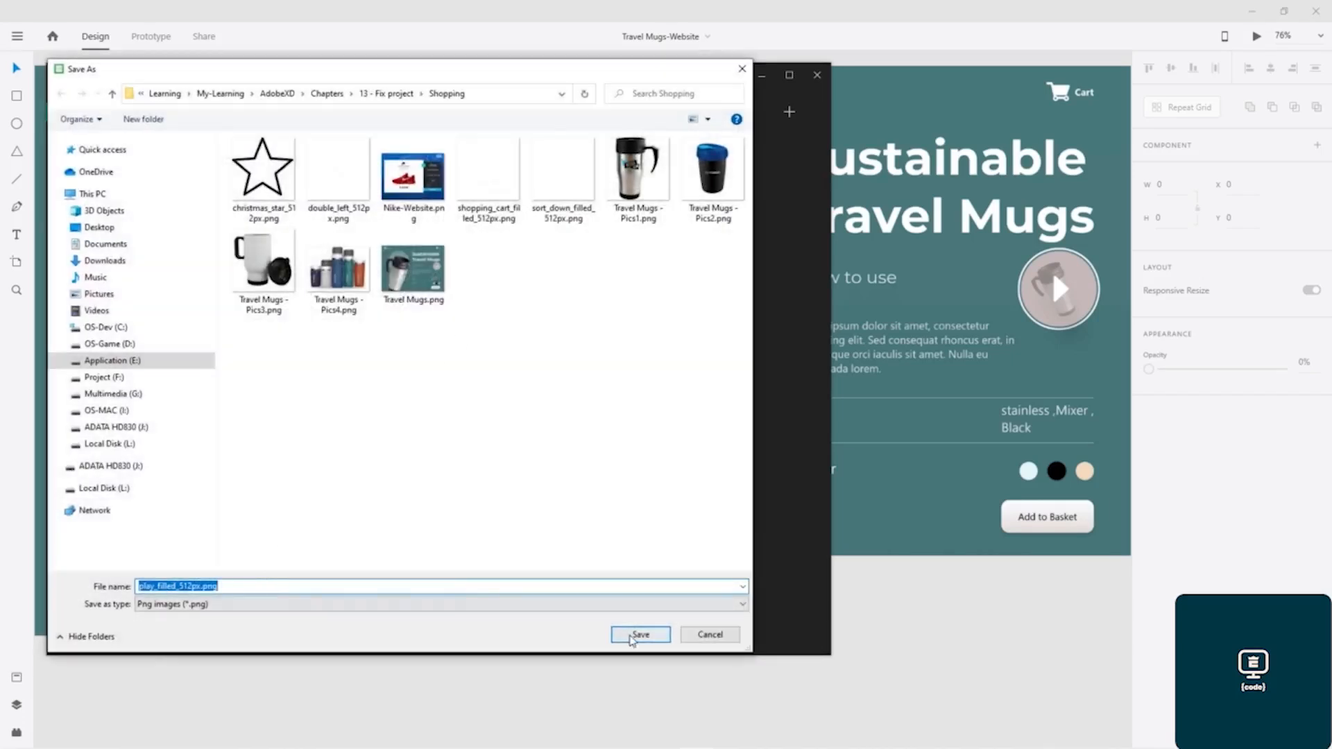
{"action": "left_click", "coordinate": [639, 635]}
{"action": "left_click", "coordinate": [762, 75]}
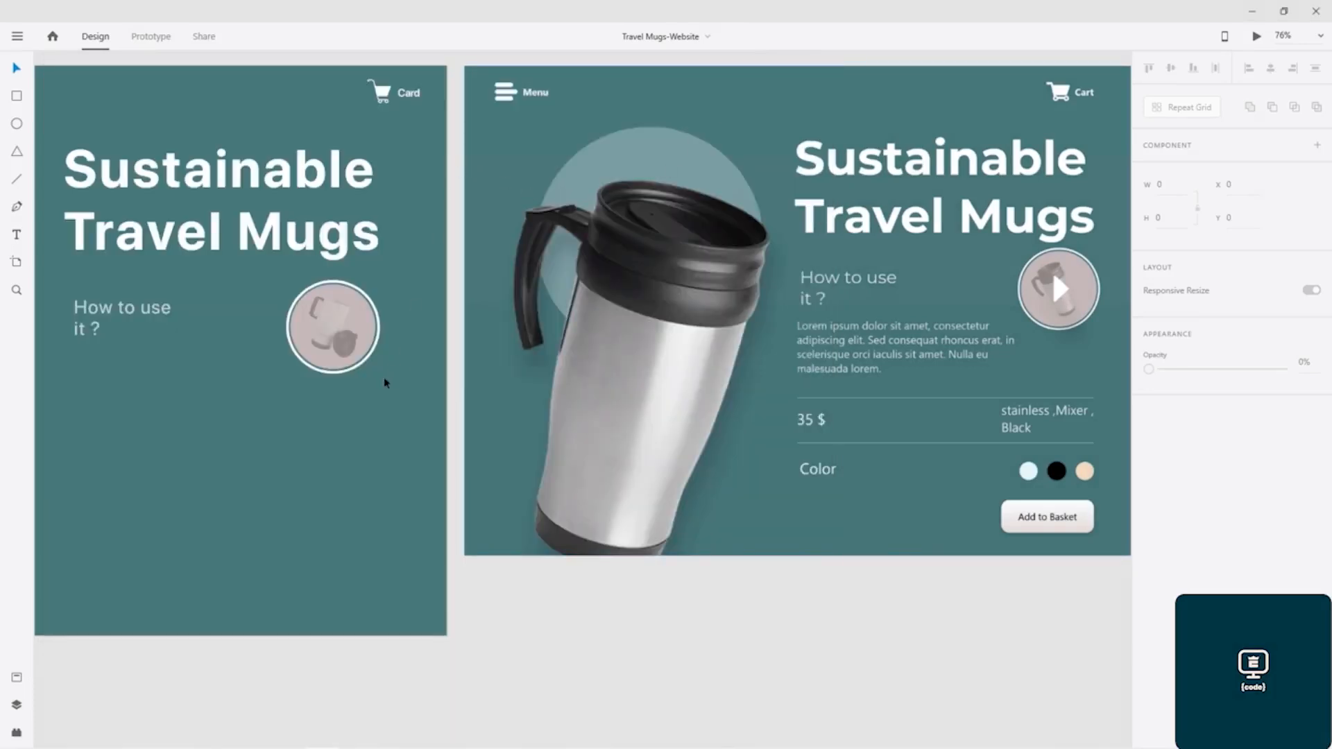
- Import play_filled_512px.png into the page and set its corner radius to 5
{"action": "key", "text": "ctrl+shift+i"}
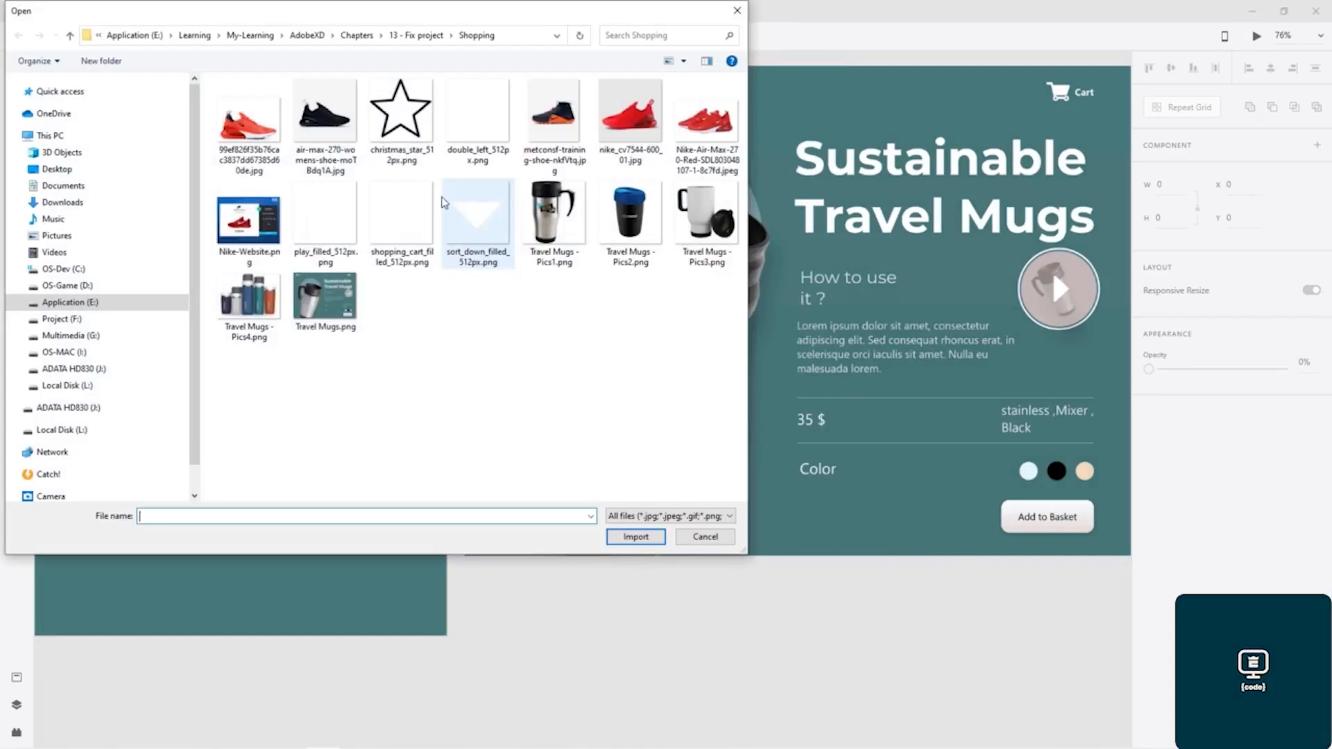
{"action": "double_click", "coordinate": [318, 221]}
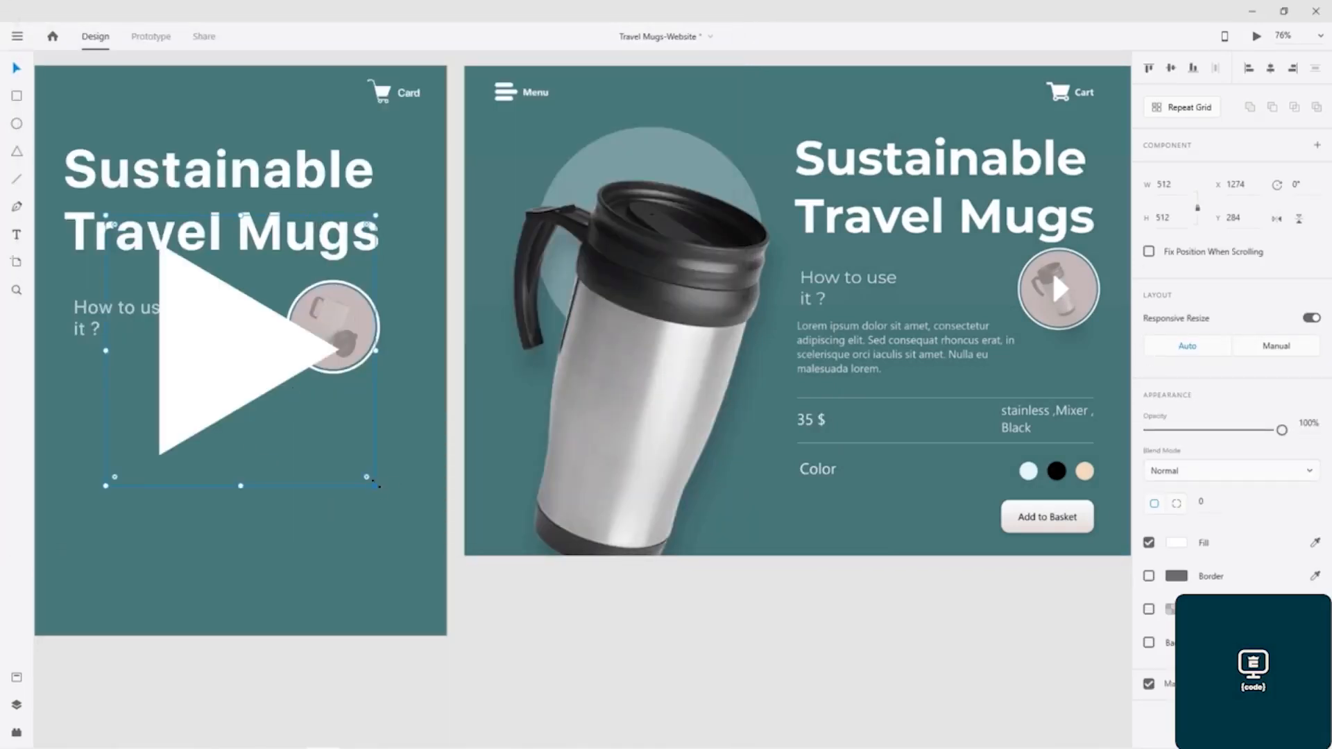
{"action": "left_click", "coordinate": [1202, 503]}
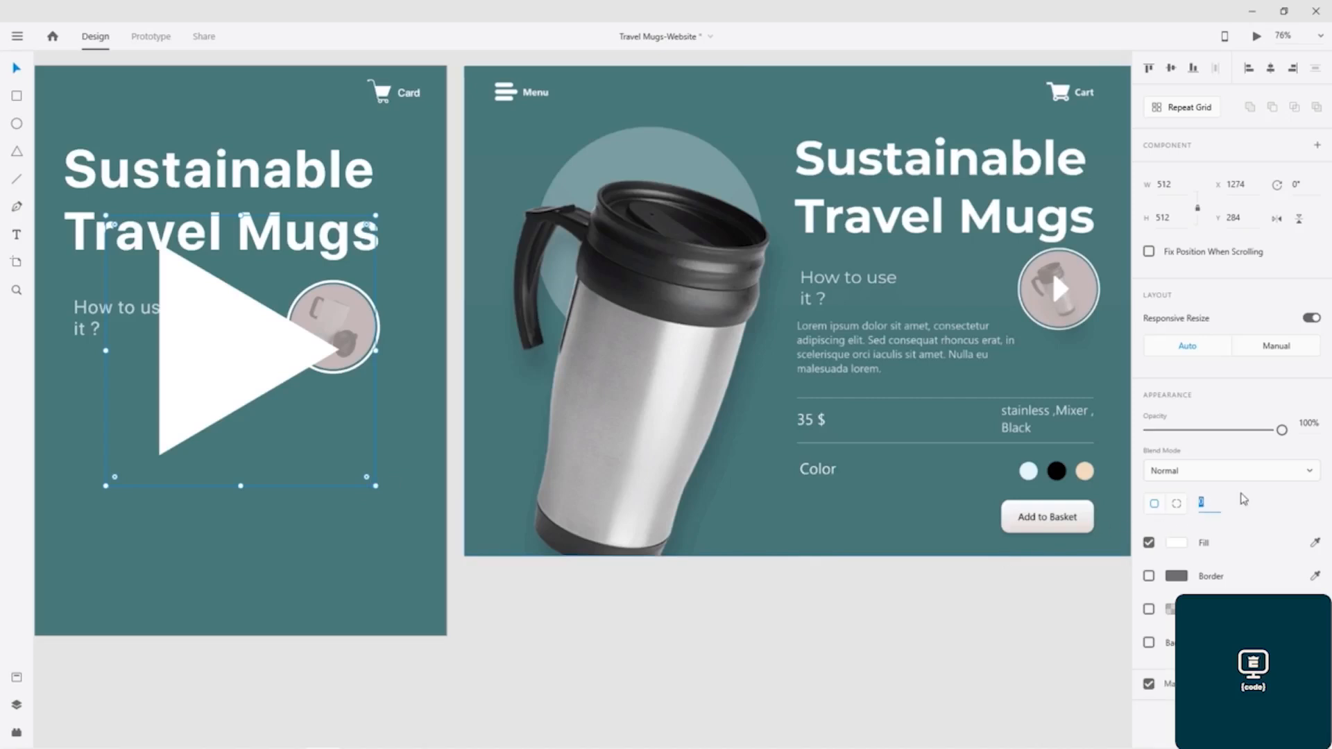
{"action": "type", "text": "5"}
{"action": "key", "text": "Return"}
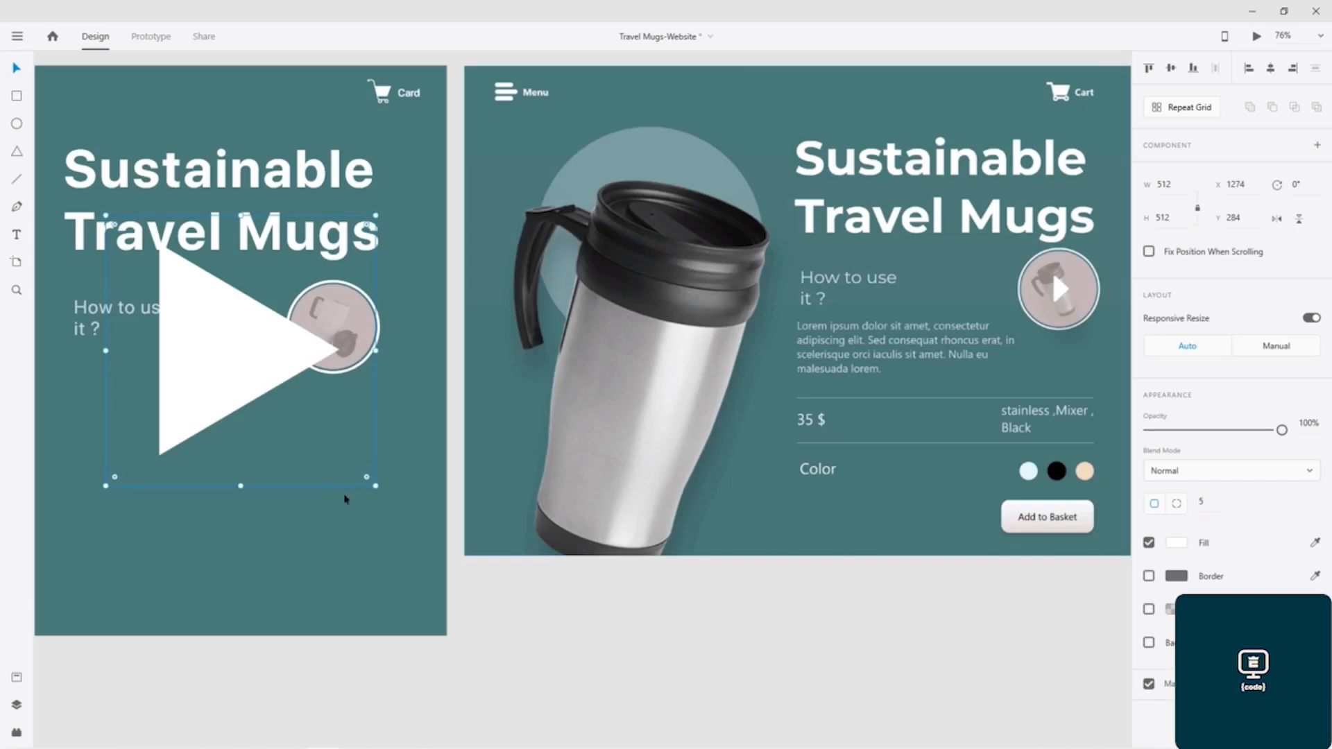
- Shrink the play icon onto the centre of the circular thumbnail and set the faded mug's opacity to 20%
{"action": "left_click_drag", "start_coordinate": [375, 489], "coordinate": [333, 329]}
{"action": "left_click", "coordinate": [292, 435]}
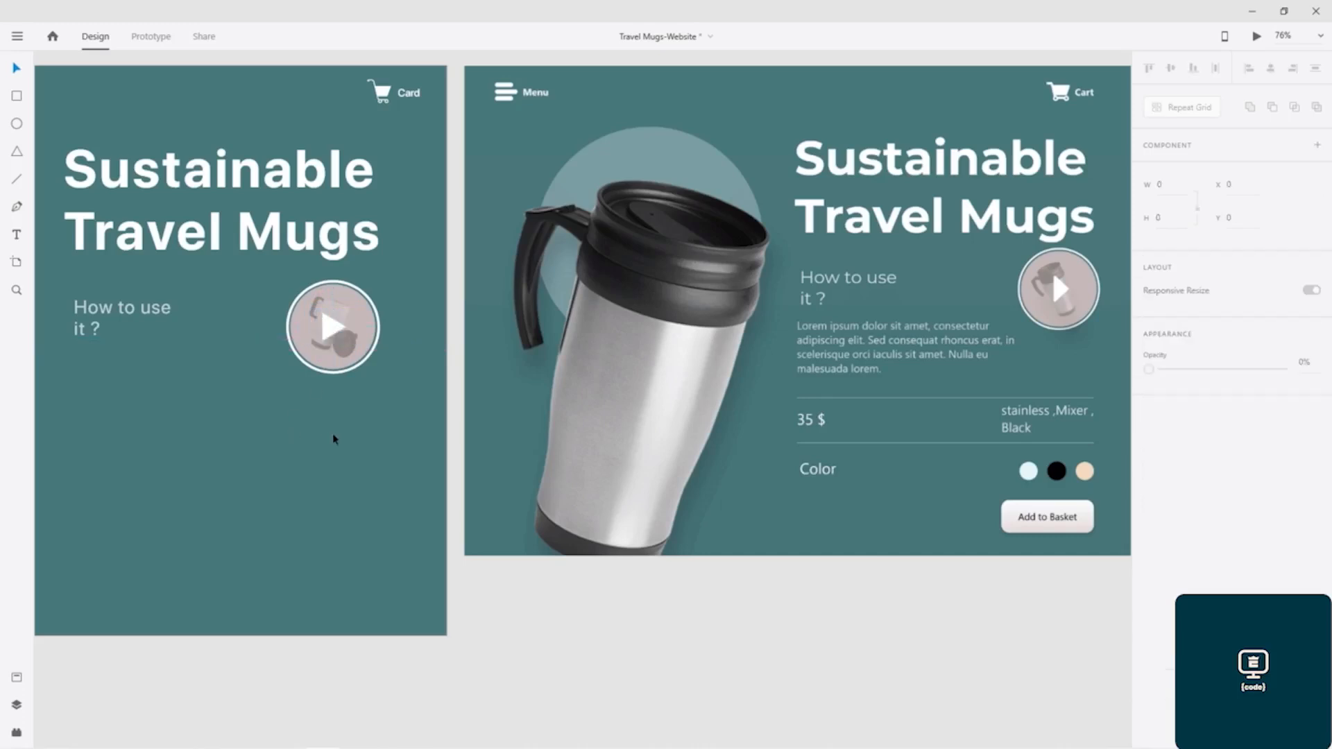
{"action": "left_click", "coordinate": [344, 347]}
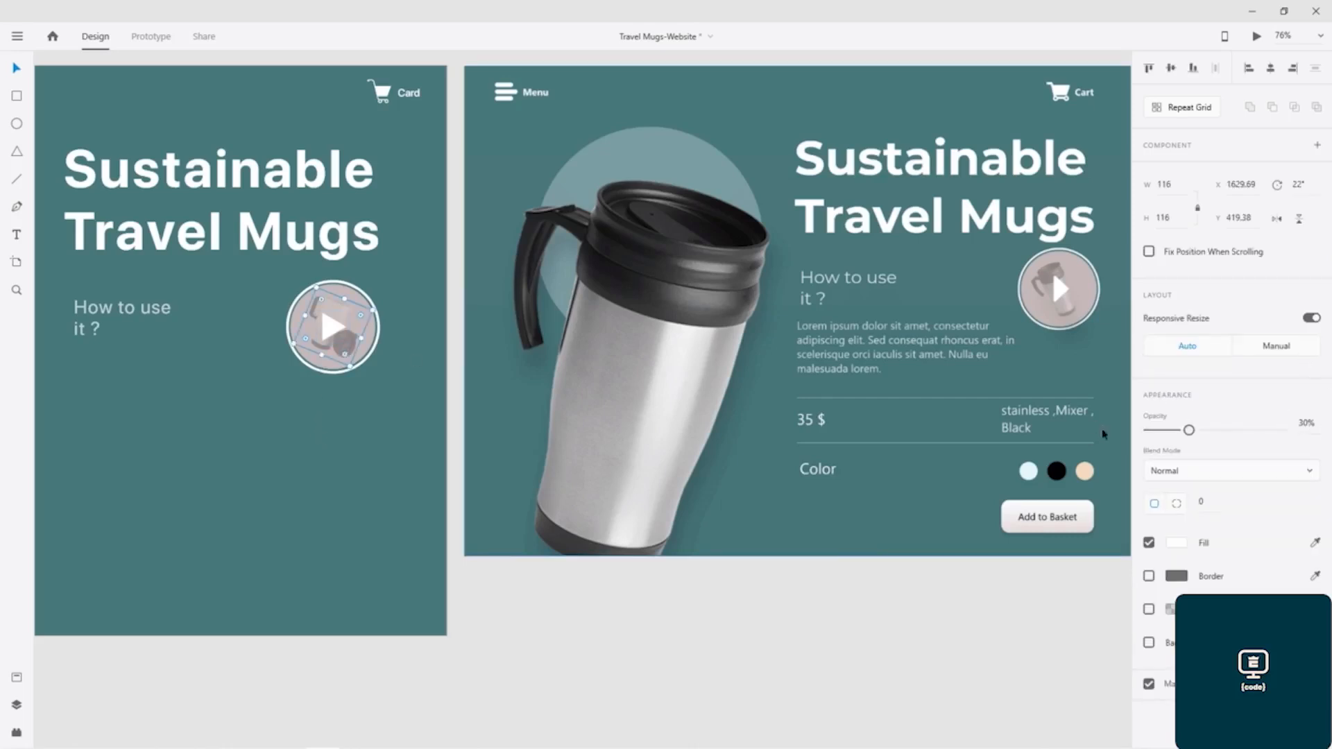
{"action": "left_click_drag", "start_coordinate": [1188, 430], "coordinate": [1175, 430]}
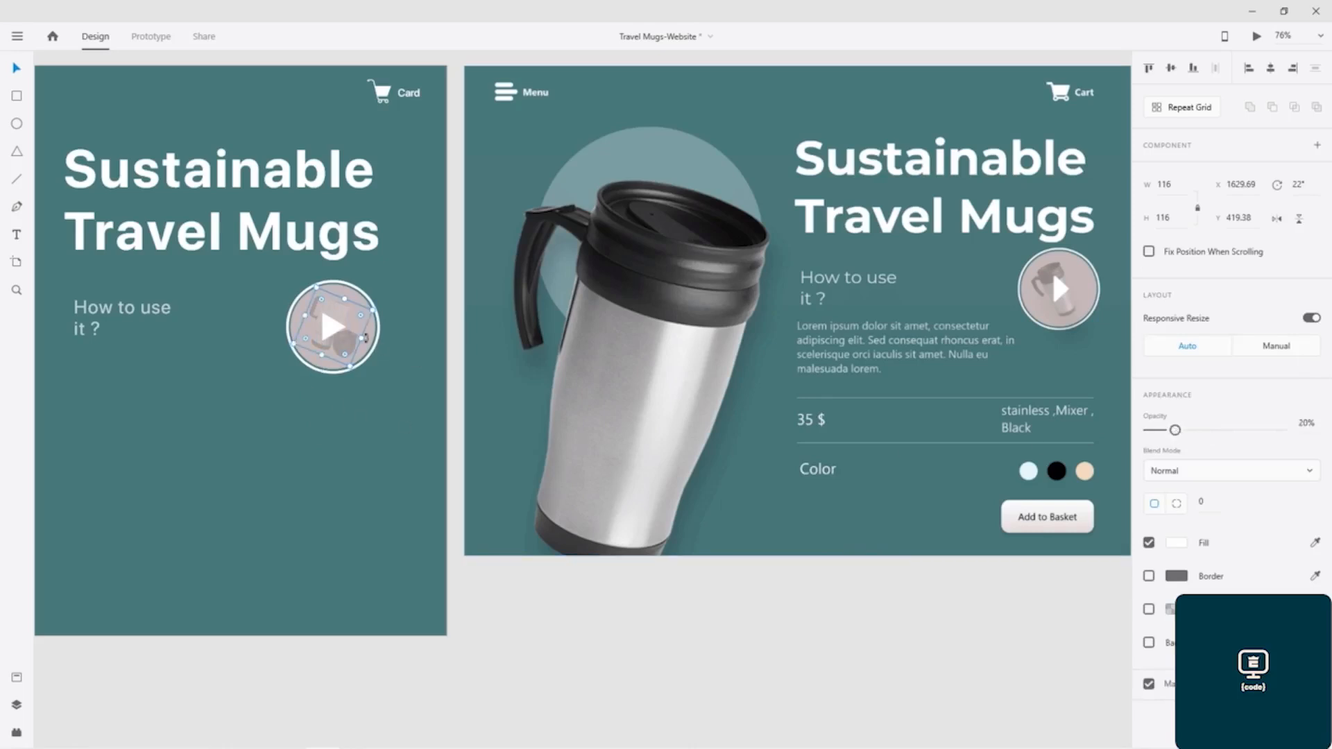
- Change the inner circle's fill to grey #A2A2A2 and save the document
{"action": "left_click", "coordinate": [369, 338]}
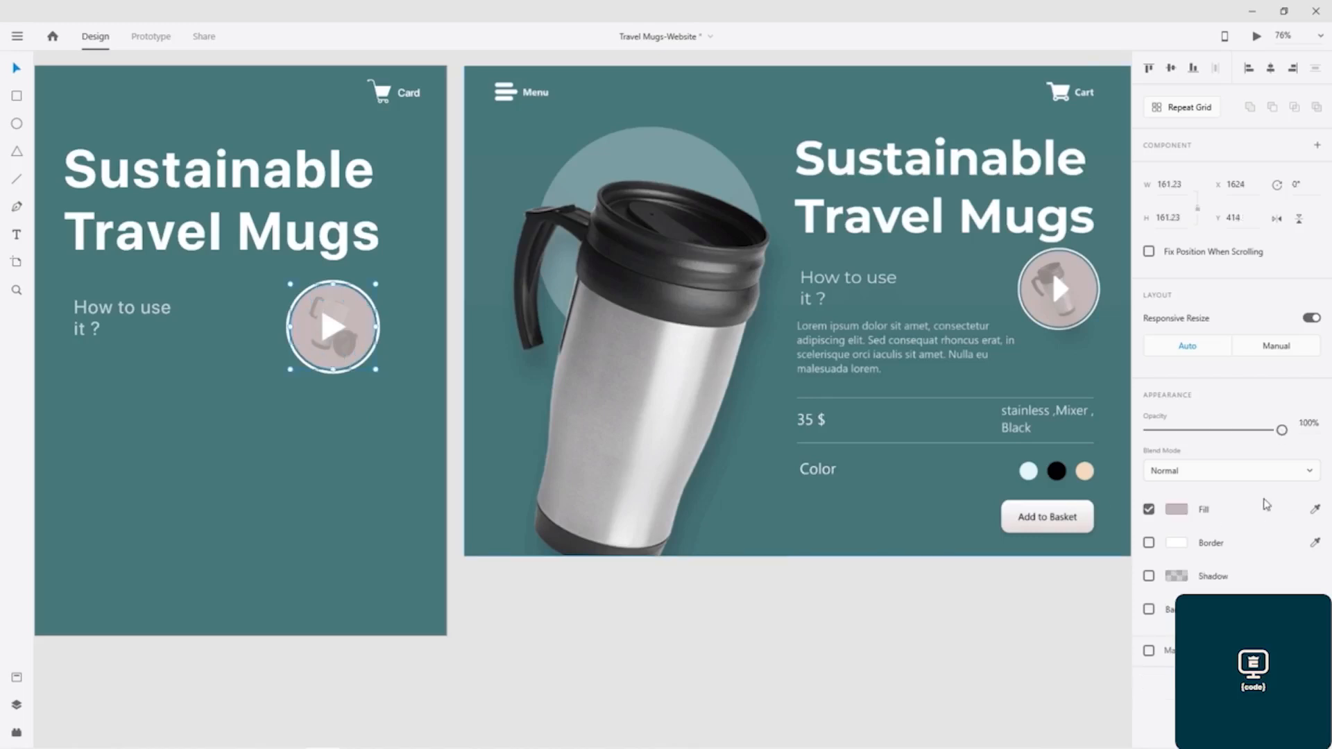
{"action": "left_click", "coordinate": [1176, 510]}
{"action": "left_click_drag", "start_coordinate": [951, 451], "coordinate": [944, 469]}
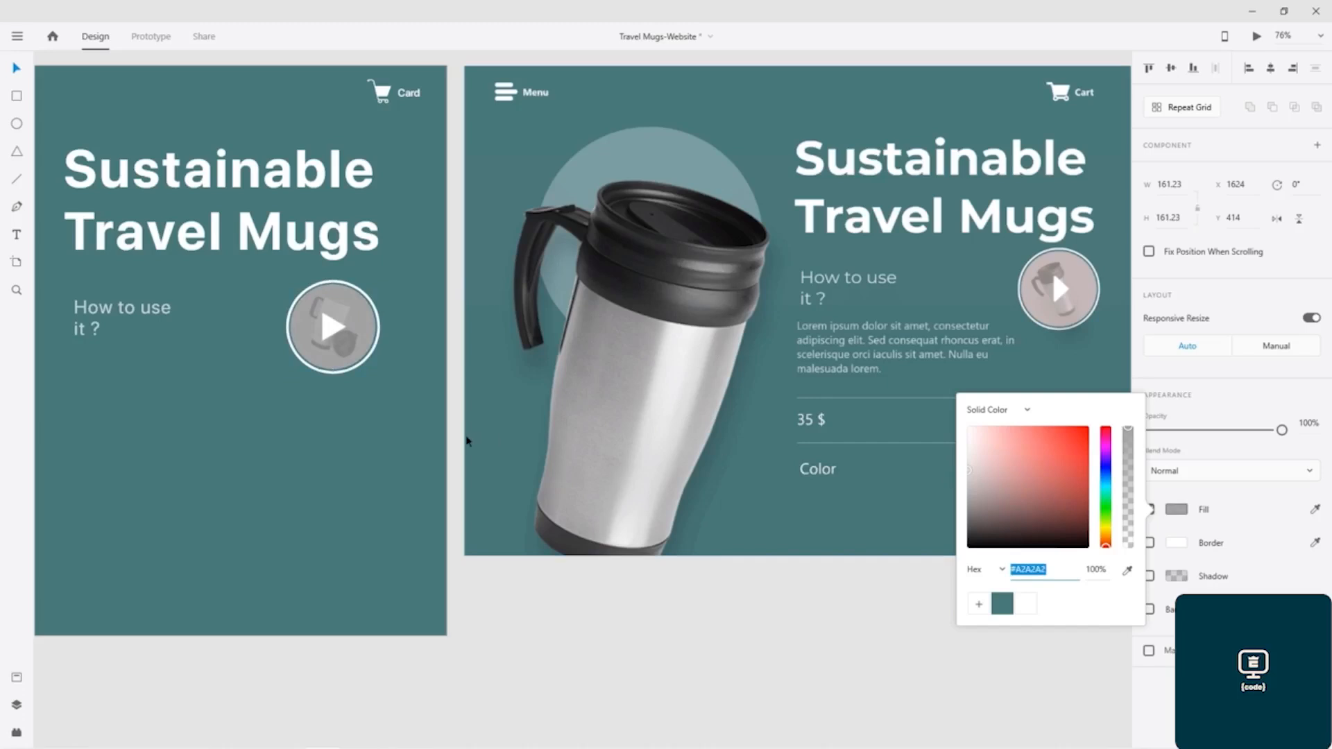
{"action": "left_click", "coordinate": [379, 446]}
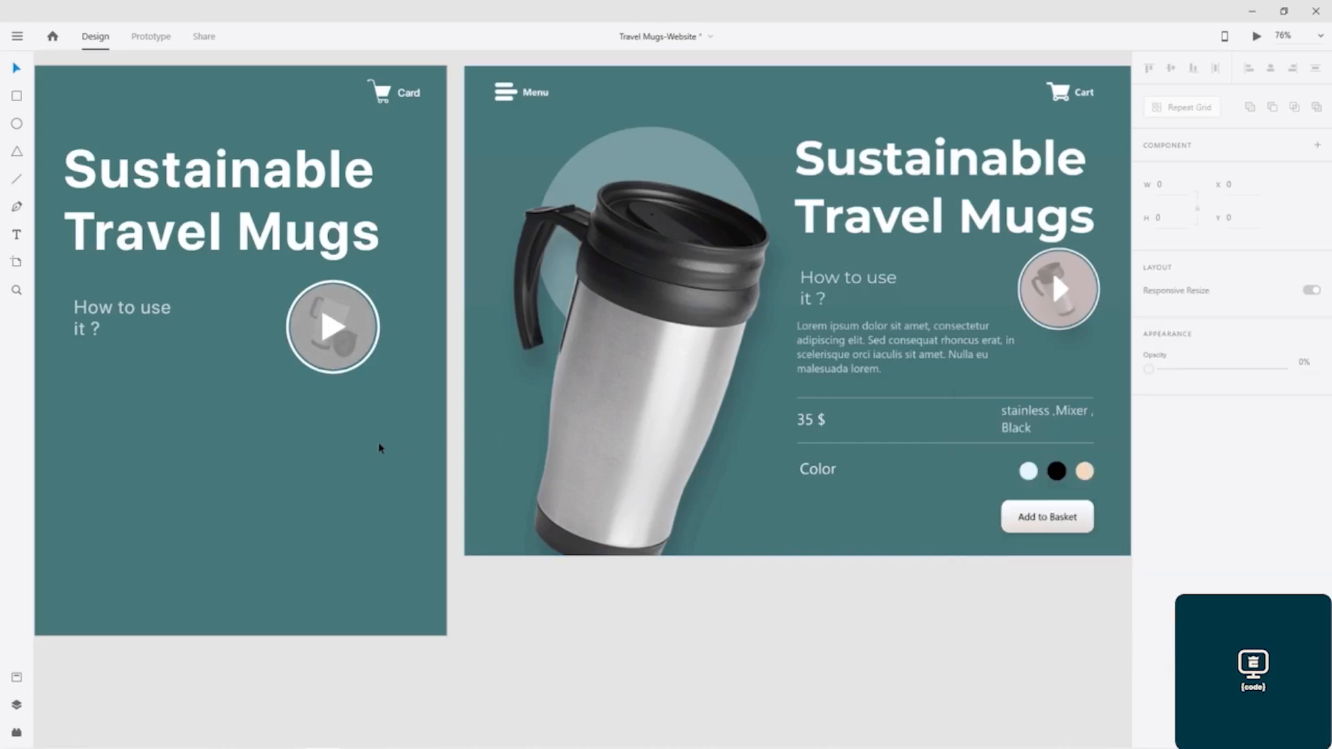
{"action": "key", "text": "ctrl+s"}
{"action": "left_click_drag", "start_coordinate": [311, 458], "coordinate": [343, 447]}
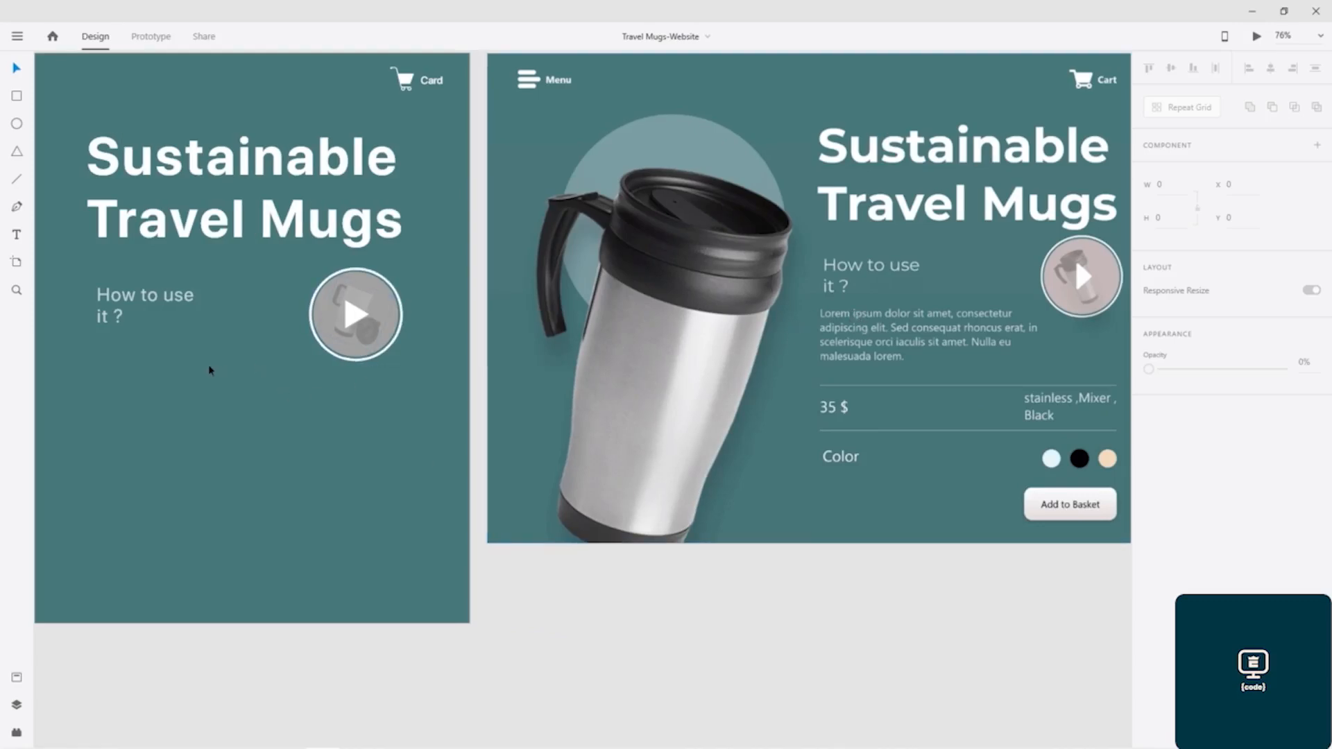